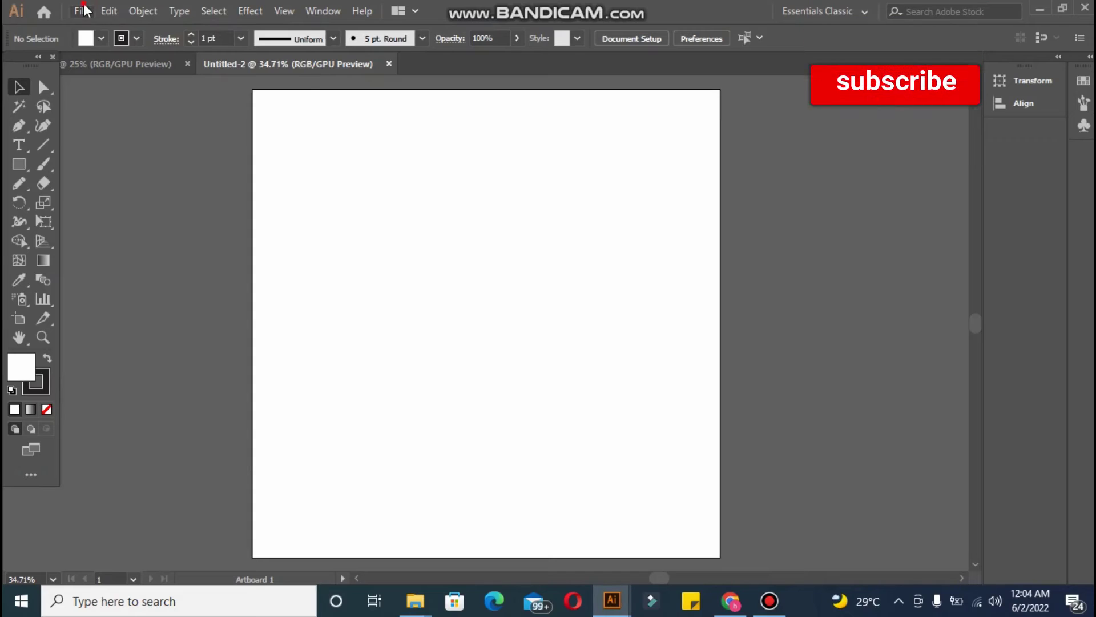
# Step: Create a new 1080 × 1080 px RGB document, Untitled-3, from the custom preset
pyautogui.click(82, 11)
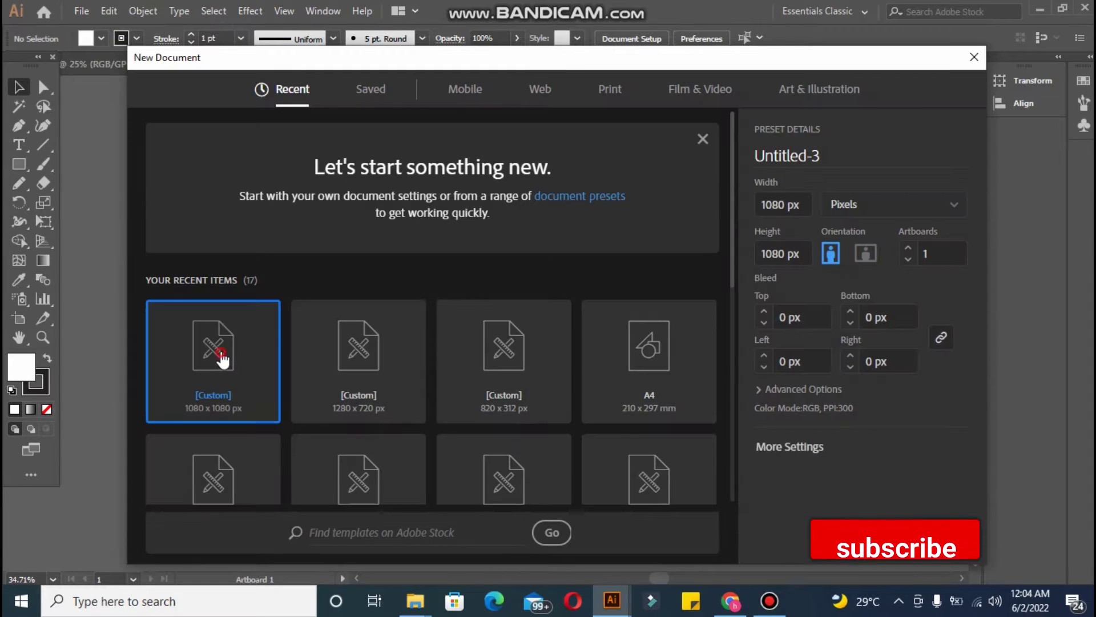
pyautogui.click(782, 390)
pyautogui.scroll(-2, 783, 392)
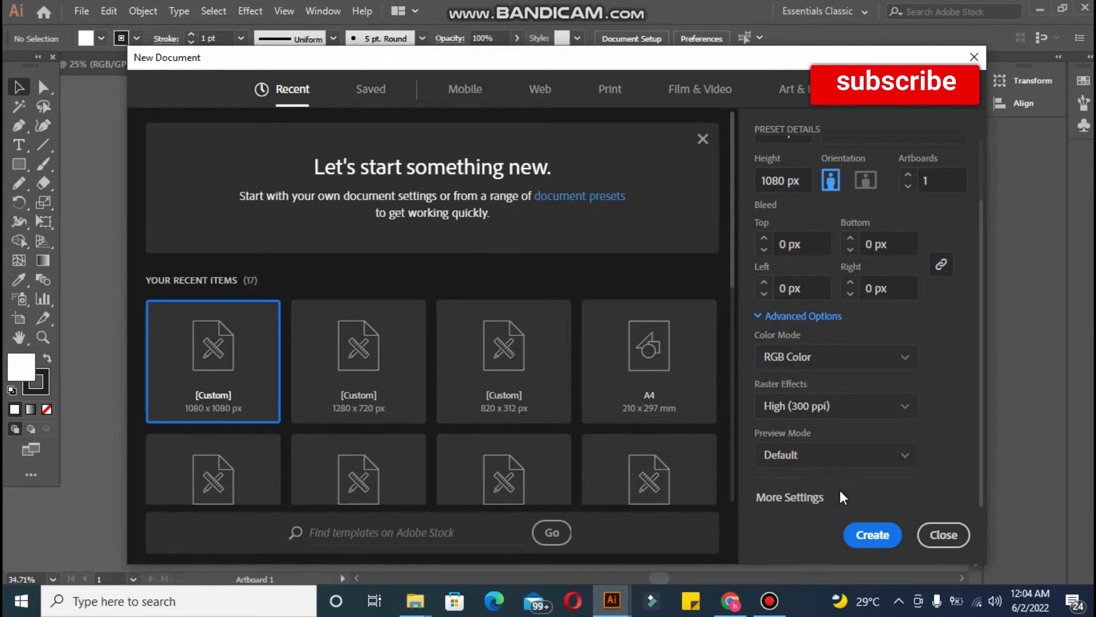
pyautogui.click(872, 535)
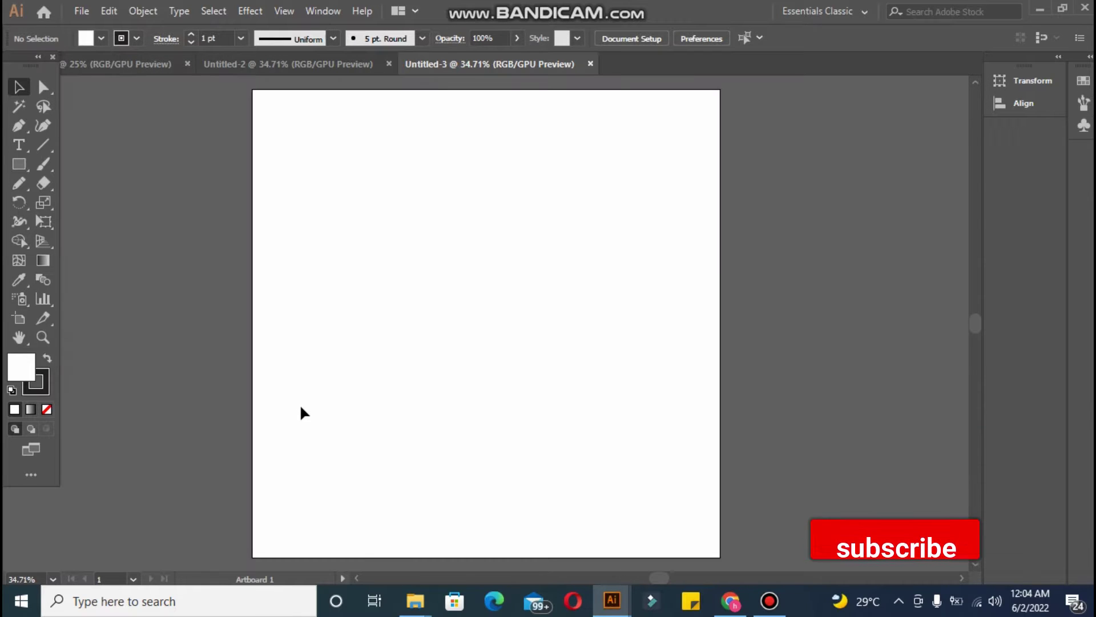
# Step: Paste the photos and pastel swatches and shrink them beside the artboard
pyautogui.hotkey('ctrl', 'v')
pyautogui.moveTo(302, 406); pyautogui.dragTo(115, 377)
pyautogui.moveTo(629, 320)
pyautogui.mouseDown()
pyautogui.moveTo(147, 328)
pyautogui.moveTo(144, 284)
pyautogui.mouseUp()
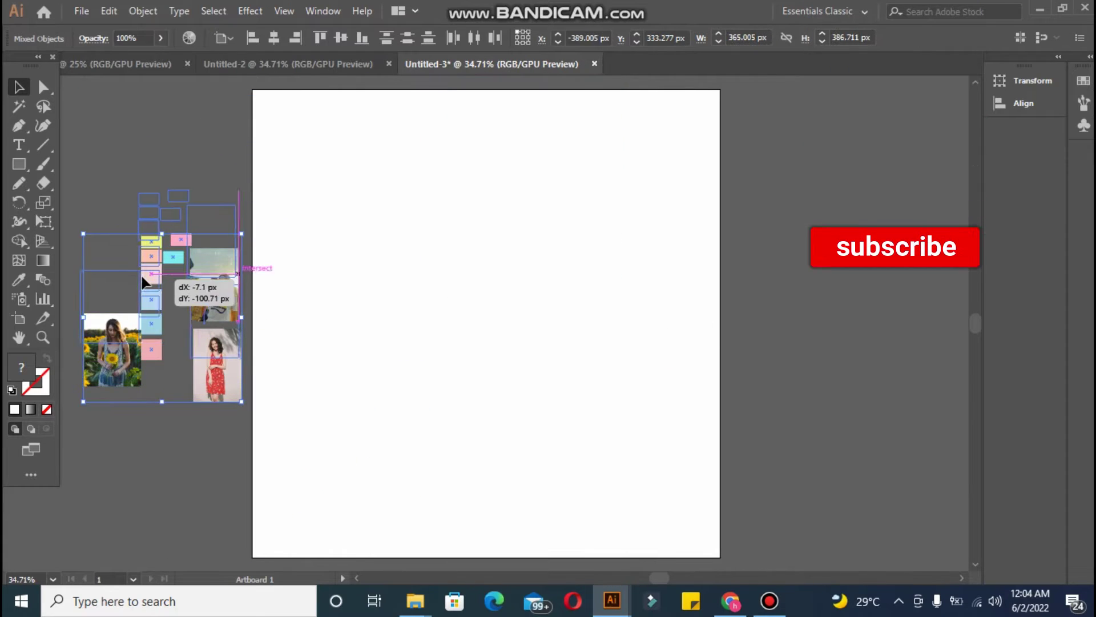
pyautogui.click(550, 332)
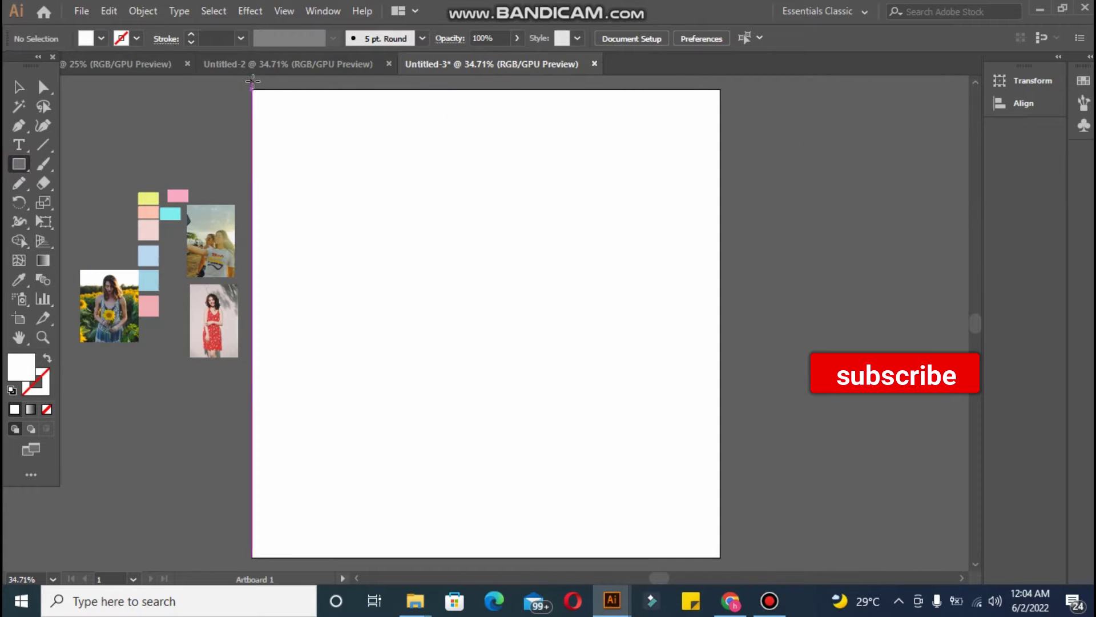
# Step: Draw a white rectangle covering the artboard and stretch its top edge
pyautogui.moveTo(252, 90); pyautogui.dragTo(719, 557)
pyautogui.click(22, 91)
pyautogui.click(103, 118)
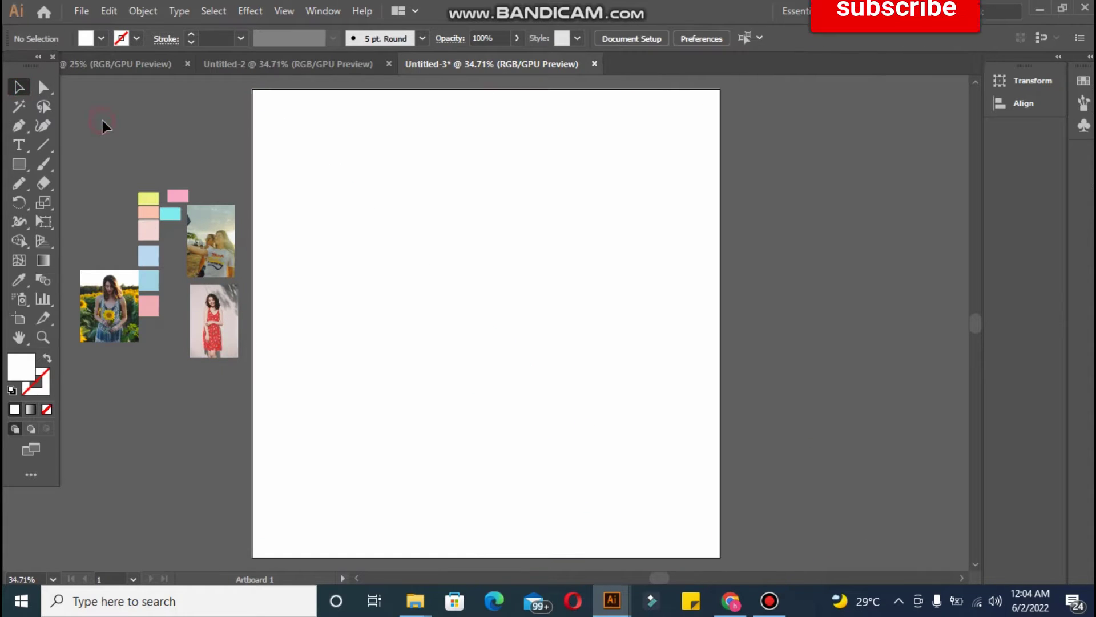
pyautogui.click(516, 119)
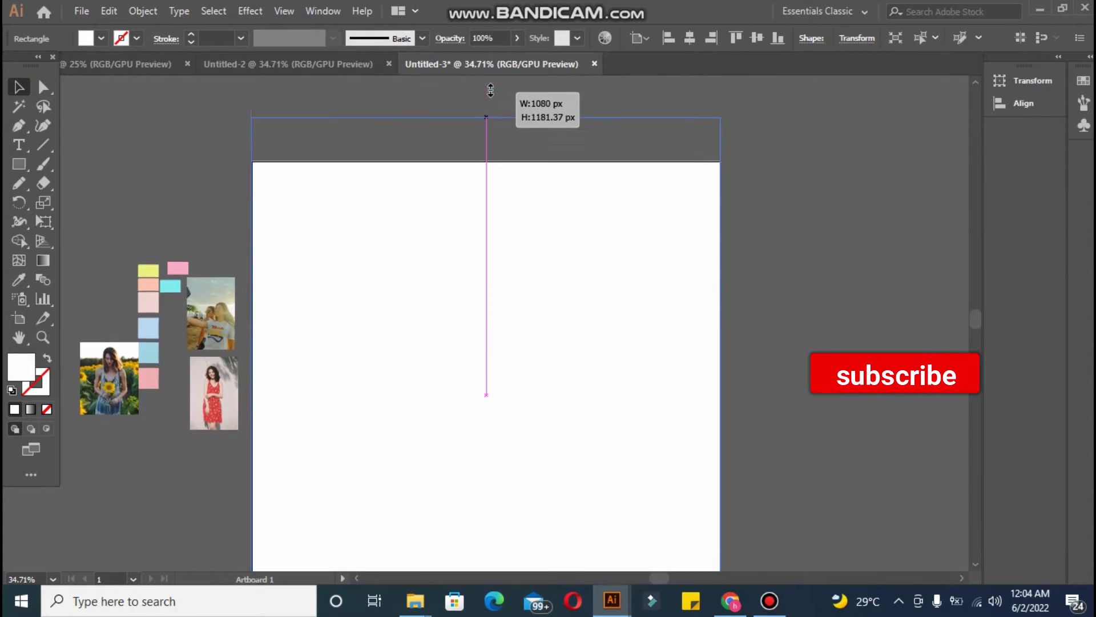
pyautogui.moveTo(488, 86); pyautogui.dragTo(498, 177)
pyautogui.click(818, 244)
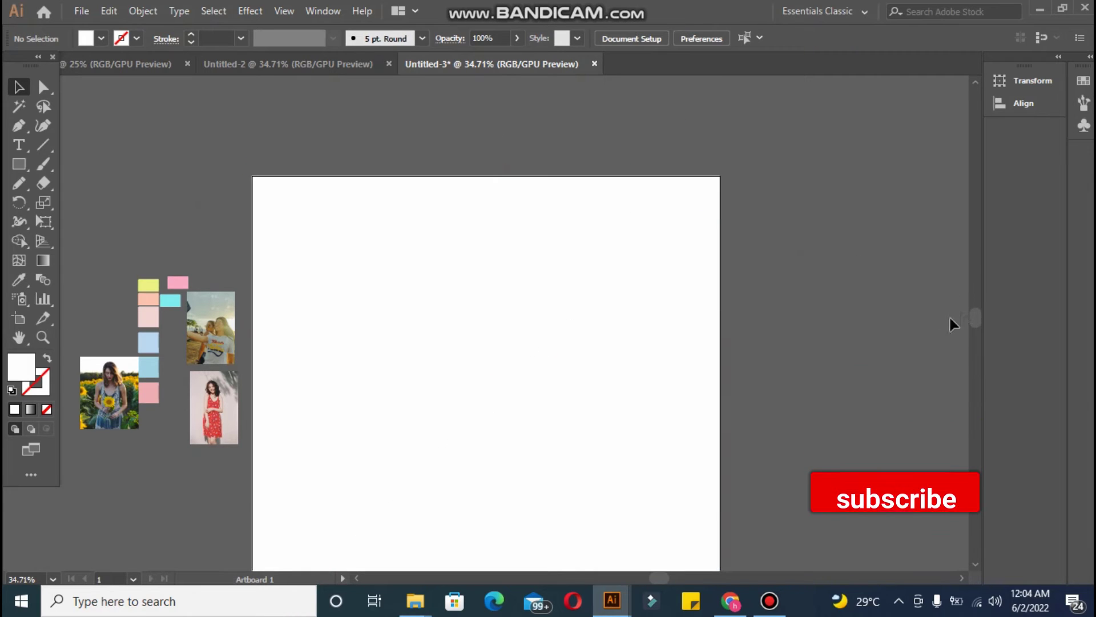
# Step: Draw a closed freehand blob in the top-right corner, filled with the pink swatch
pyautogui.moveTo(975, 318); pyautogui.dragTo(979, 326)
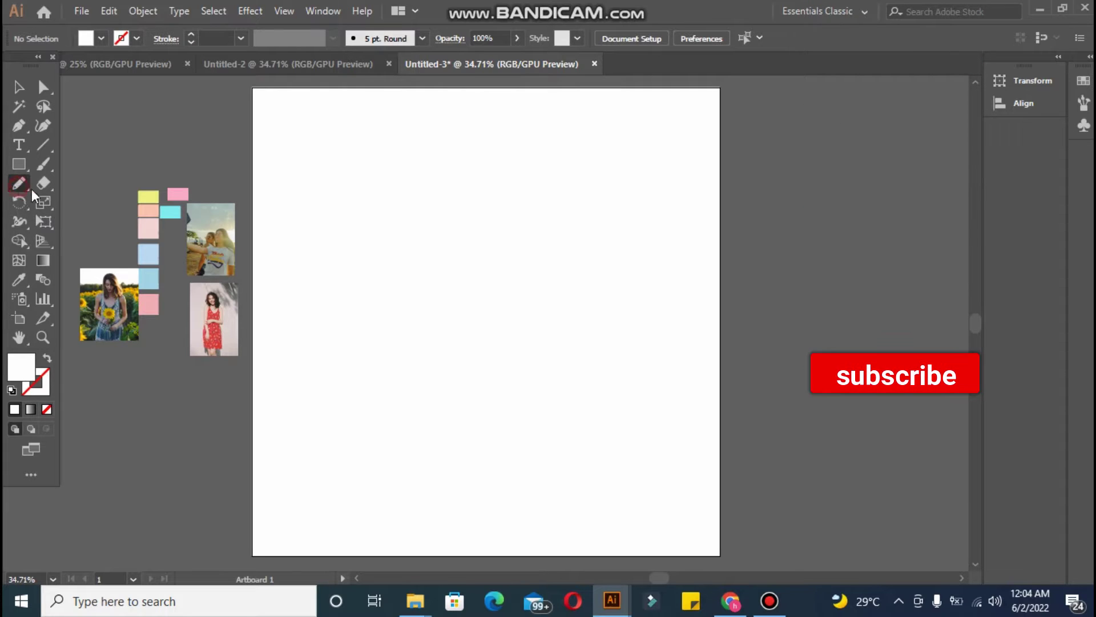
pyautogui.moveTo(634, 88); pyautogui.dragTo(616, 158)
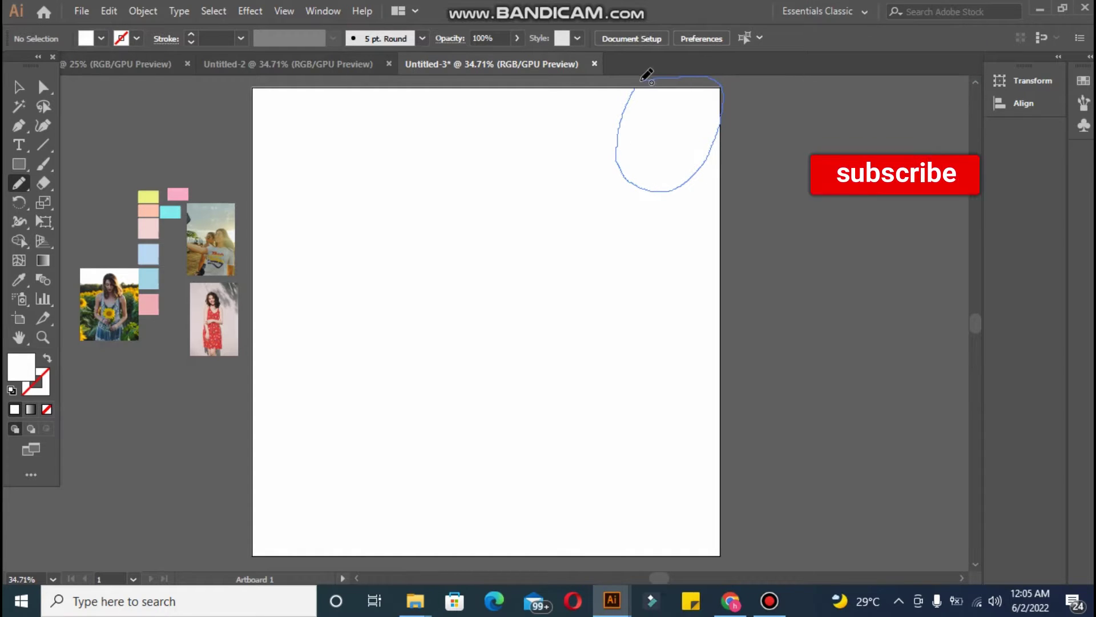
pyautogui.moveTo(709, 72); pyautogui.dragTo(637, 86)
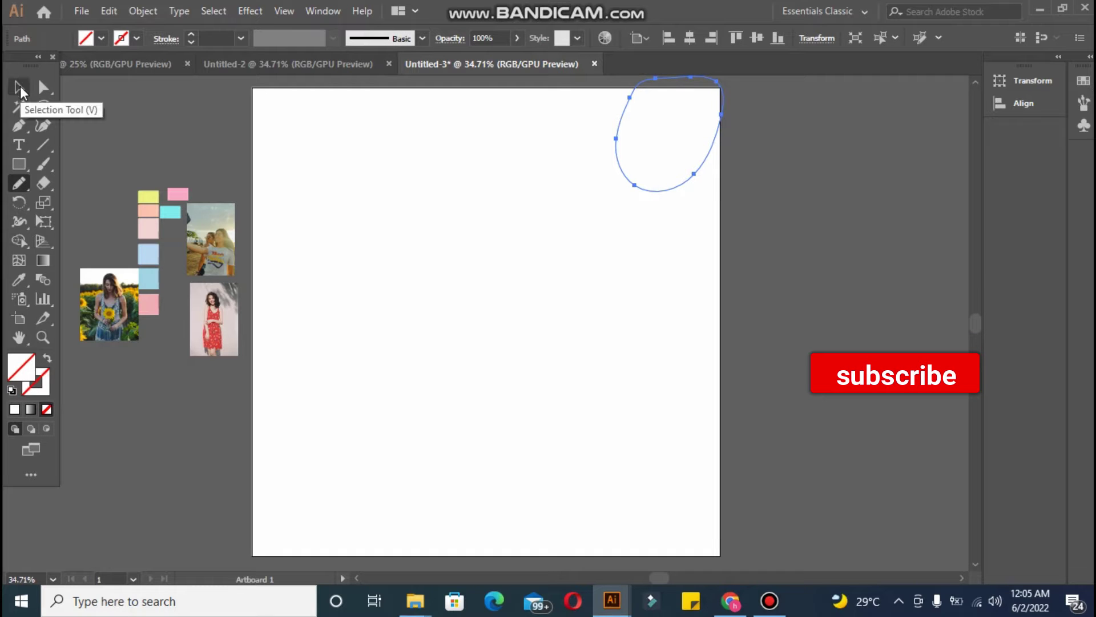
pyautogui.click(19, 279)
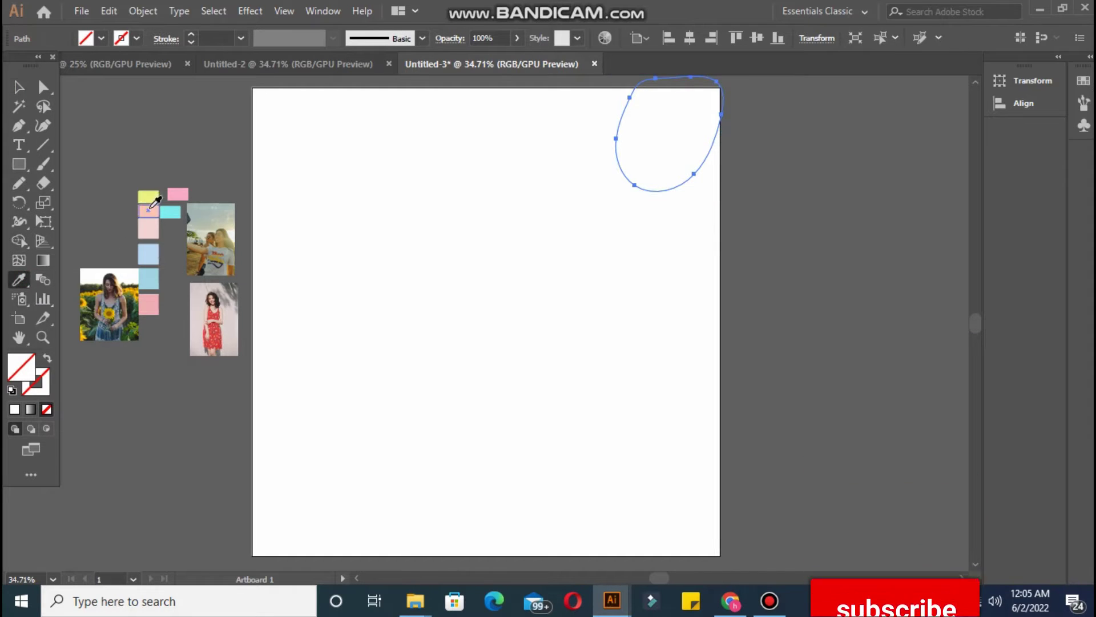
pyautogui.click(173, 194)
pyautogui.click(147, 131)
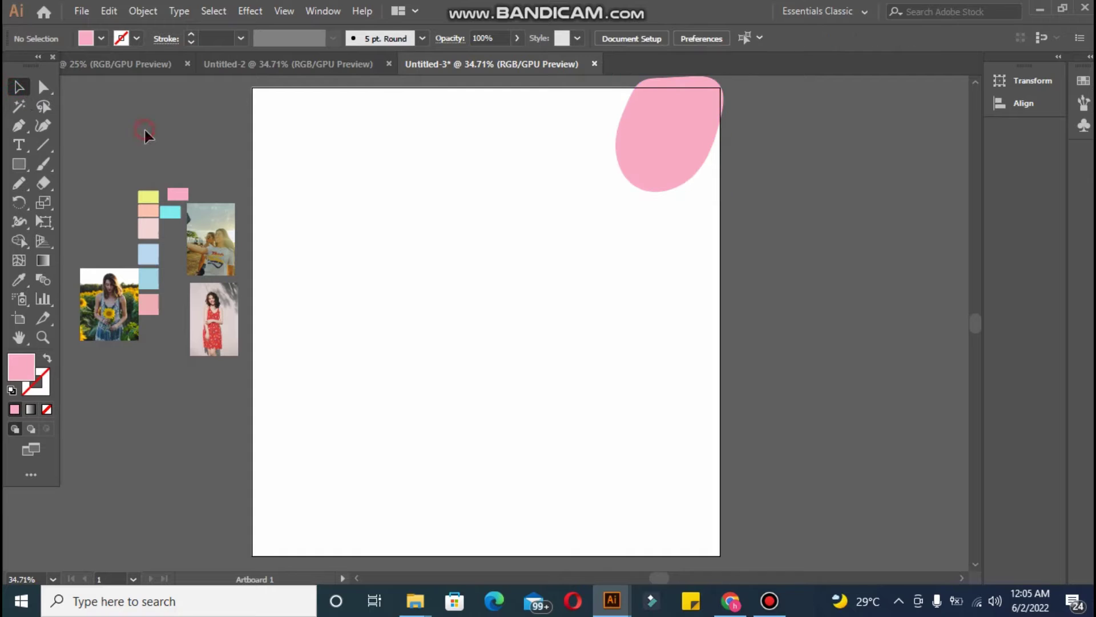
# Step: Draw a large circle over the bottom-right corner, filled with the cyan swatch
pyautogui.press('l')
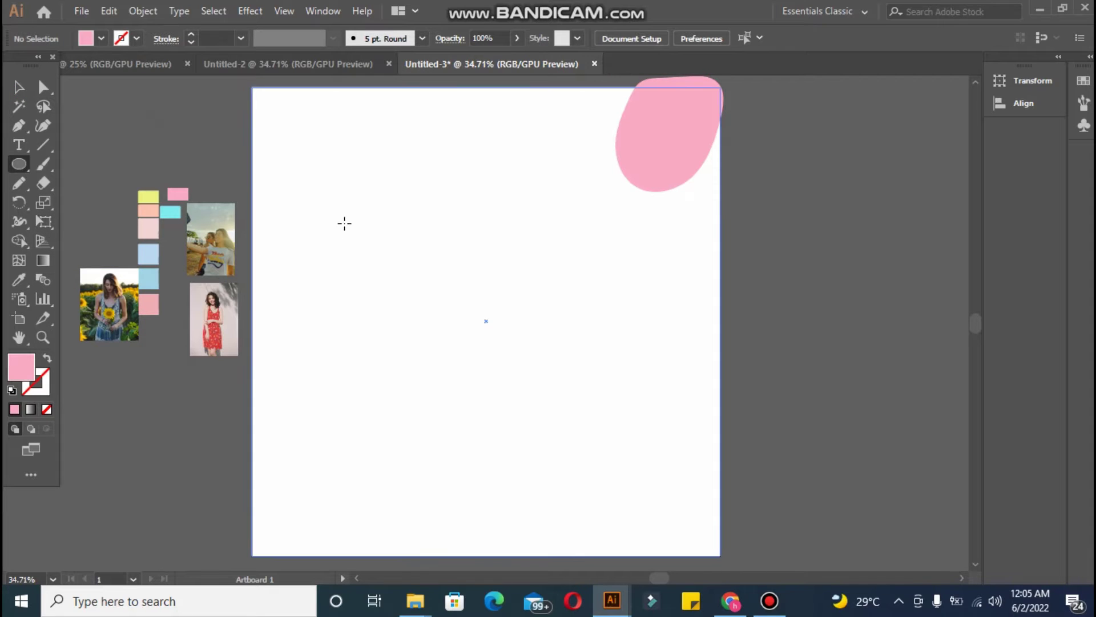
pyautogui.moveTo(589, 452); pyautogui.dragTo(762, 540)
pyautogui.click(19, 280)
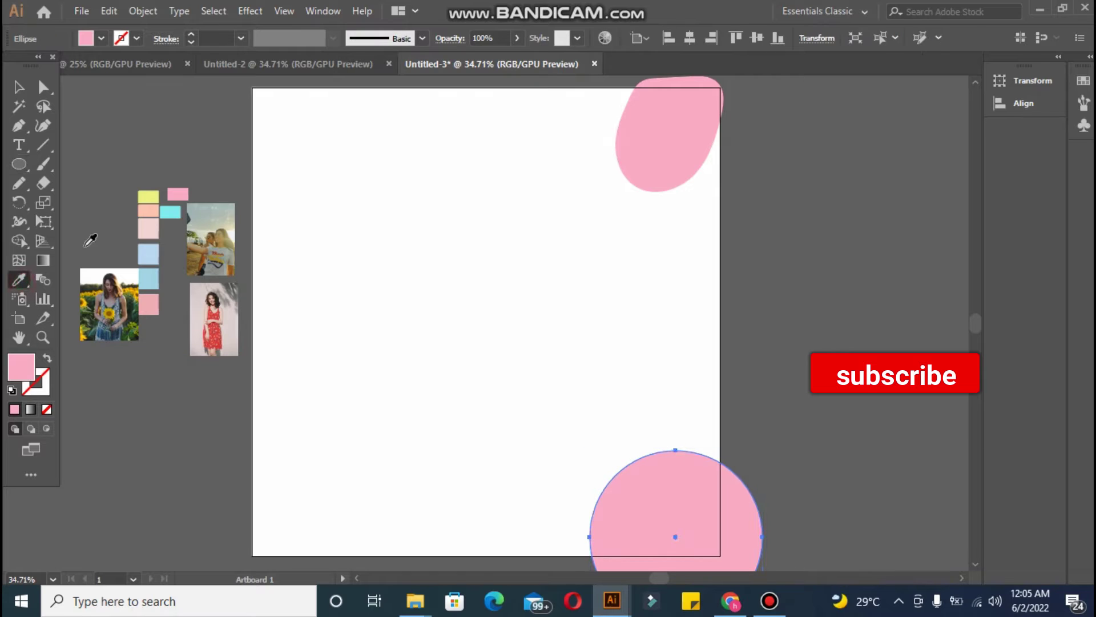
pyautogui.click(170, 212)
pyautogui.press('v')
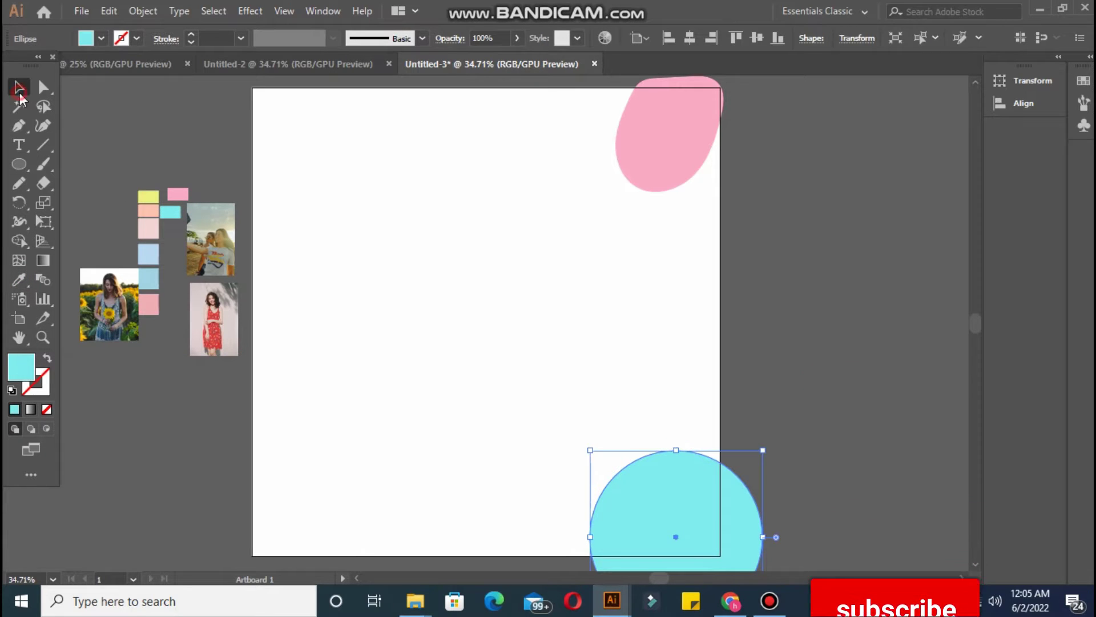
pyautogui.click(505, 355)
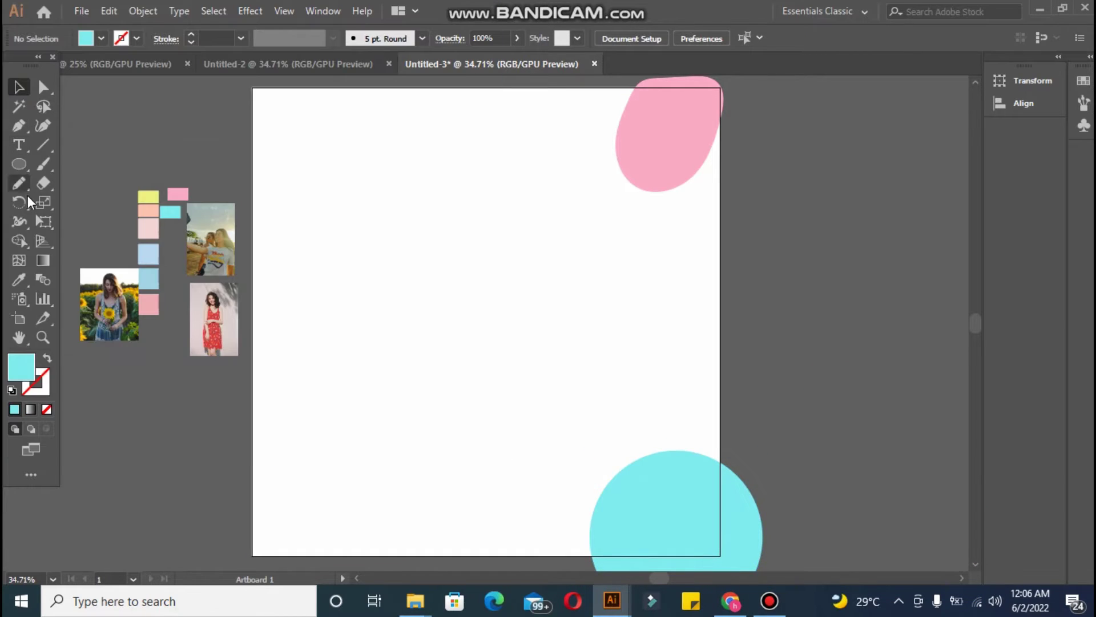
# Step: Draw a closed freehand blob in the top-left corner, filled with the yellow swatch
pyautogui.click(18, 183)
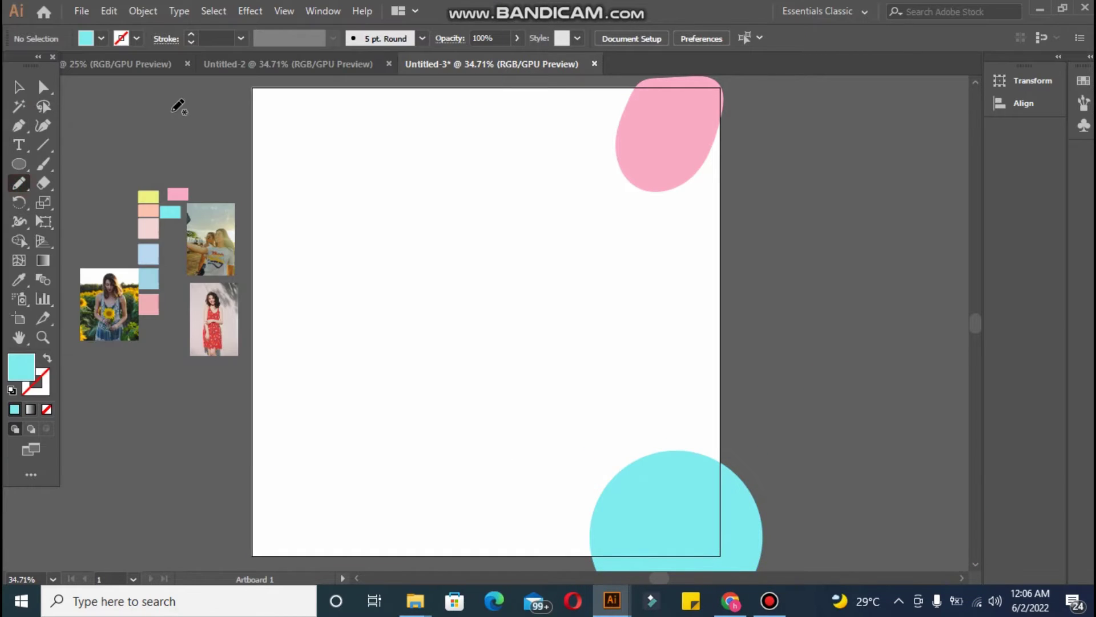
pyautogui.moveTo(252, 91); pyautogui.dragTo(350, 125)
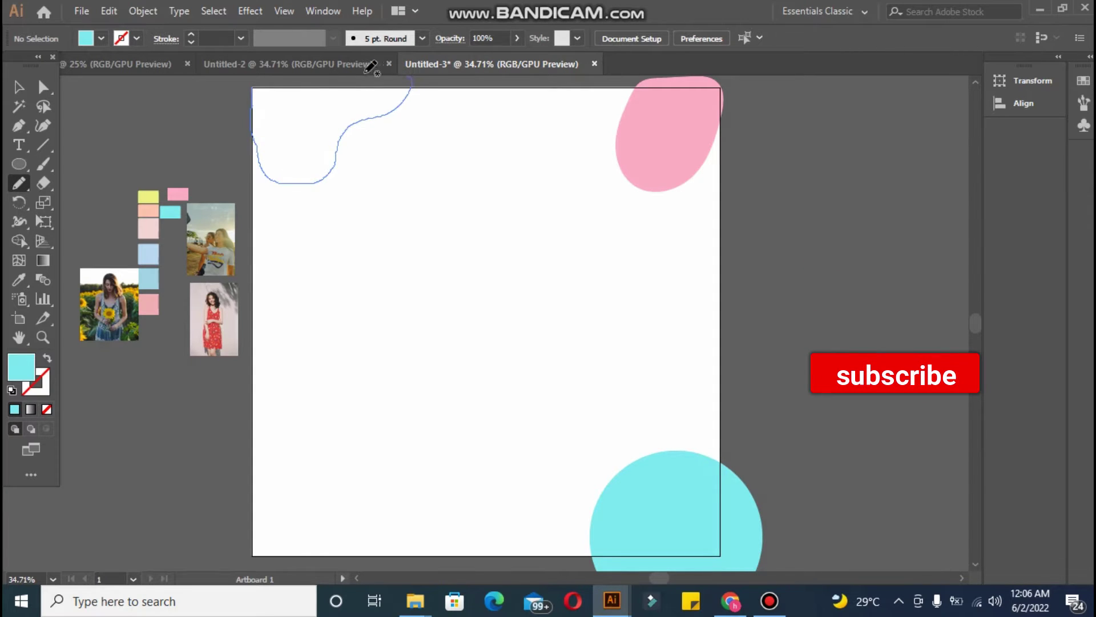
pyautogui.moveTo(284, 70); pyautogui.dragTo(245, 93)
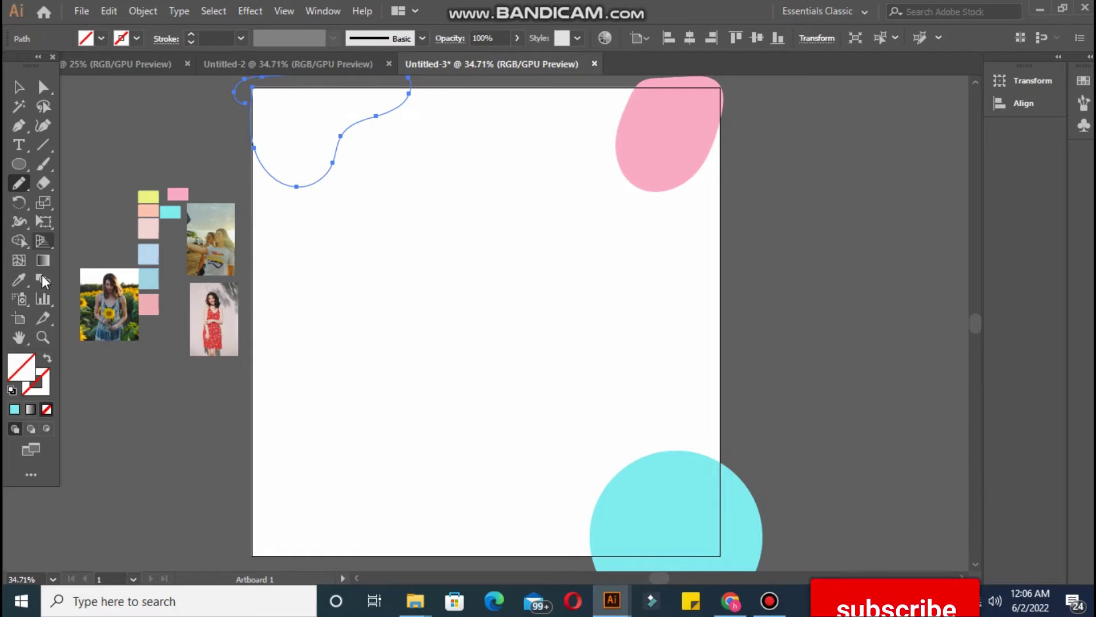
pyautogui.click(19, 279)
pyautogui.click(148, 196)
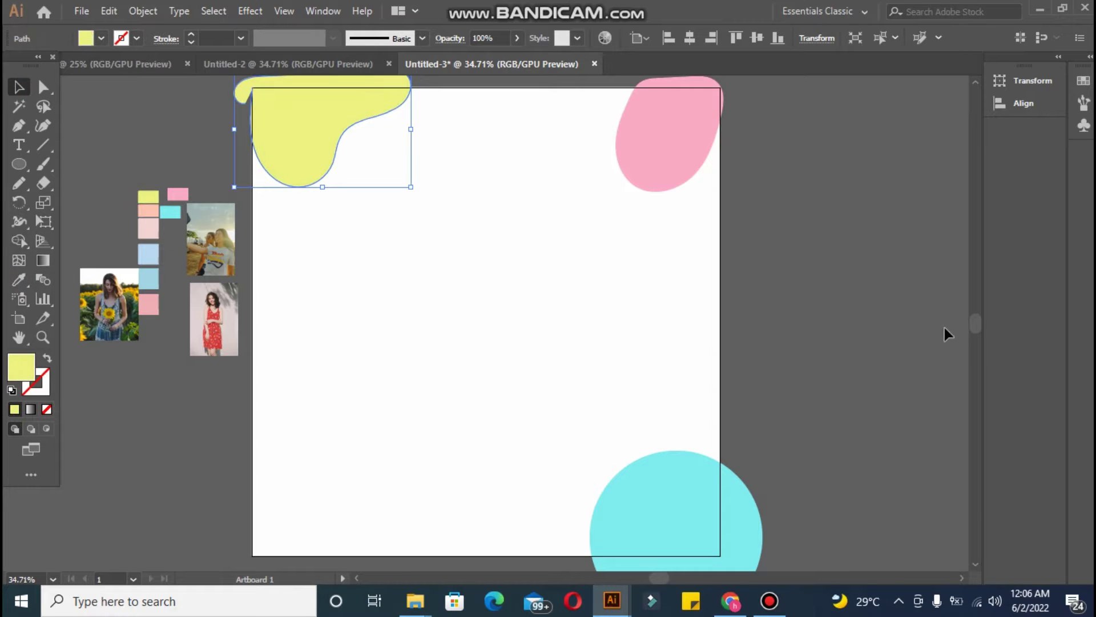
pyautogui.moveTo(979, 321); pyautogui.dragTo(979, 324)
pyautogui.click(108, 301)
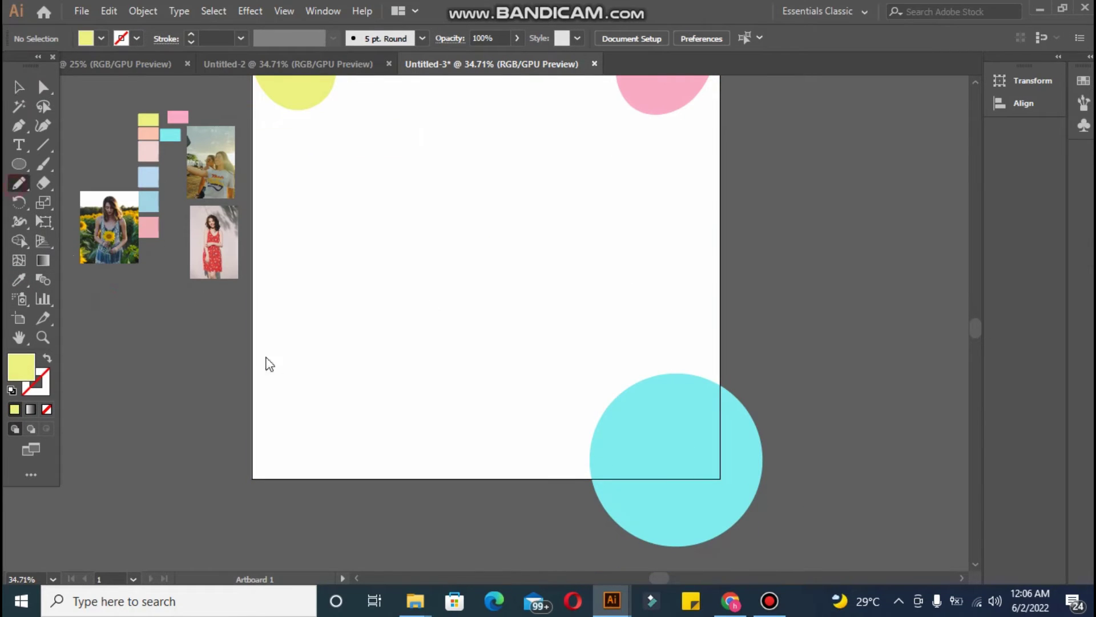
# Step: Draw a closed blob in the bottom-left corner and fill it with a pastel swatch
pyautogui.moveTo(254, 389); pyautogui.dragTo(403, 432)
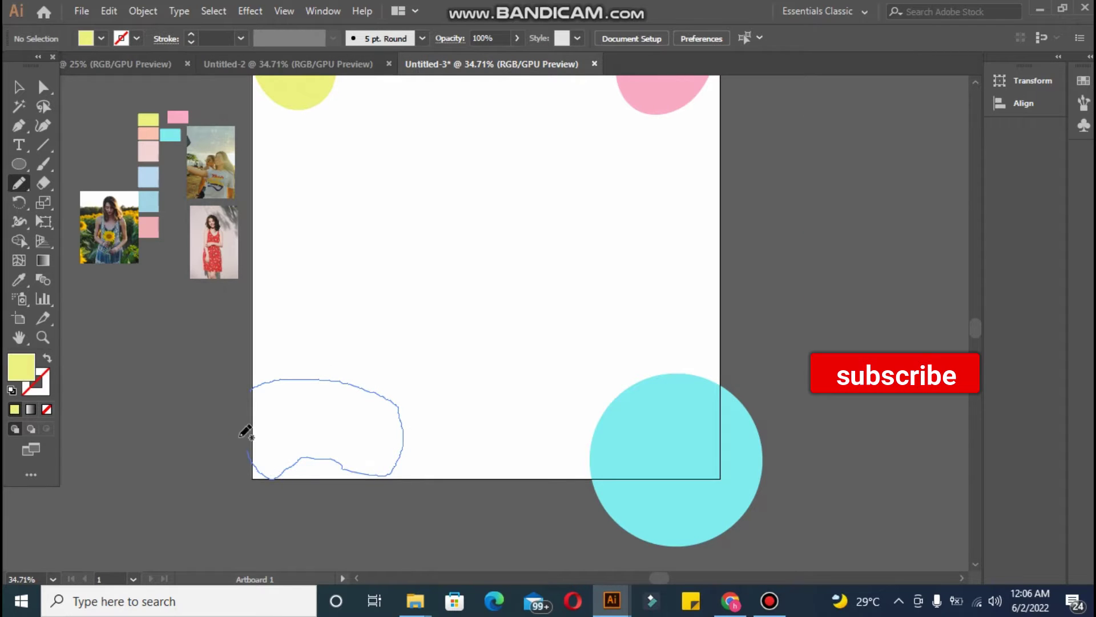
pyautogui.moveTo(246, 432); pyautogui.dragTo(255, 387)
pyautogui.press('i')
pyautogui.click(150, 153)
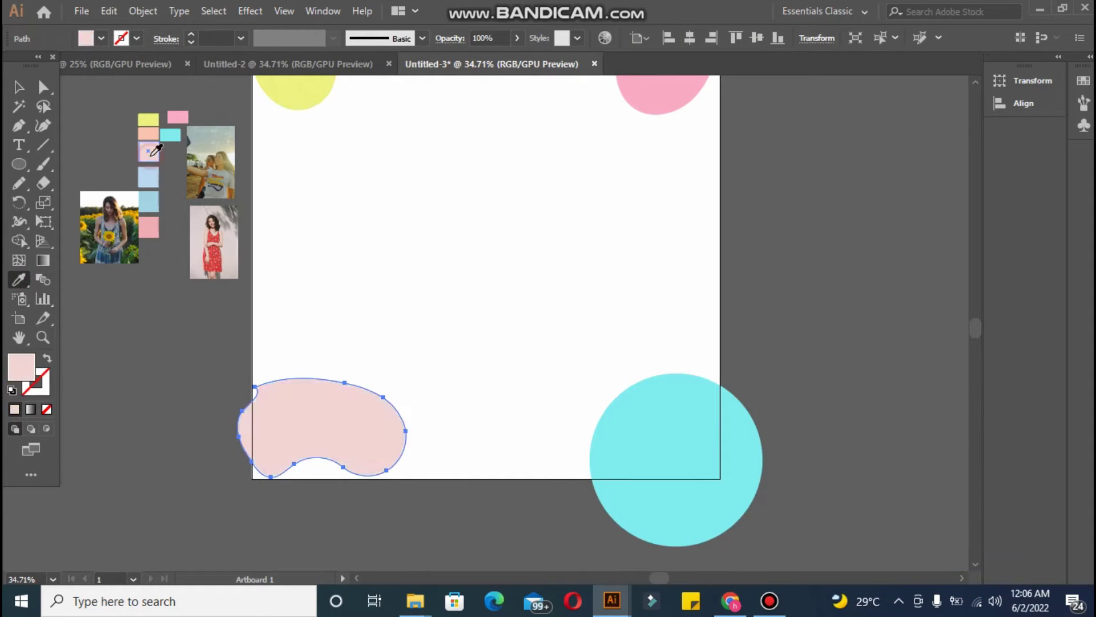
pyautogui.click(19, 87)
pyautogui.click(727, 354)
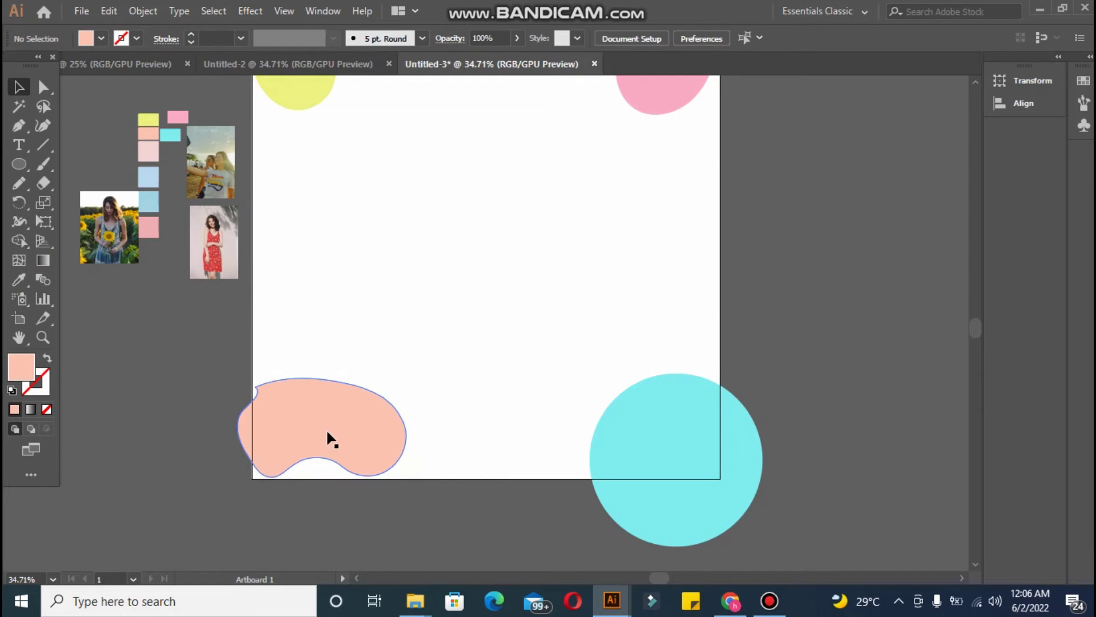
# Step: Move the peach bottom-left blob down slightly and enlarge it
pyautogui.click(327, 429)
pyautogui.scroll(1, 601, 462)
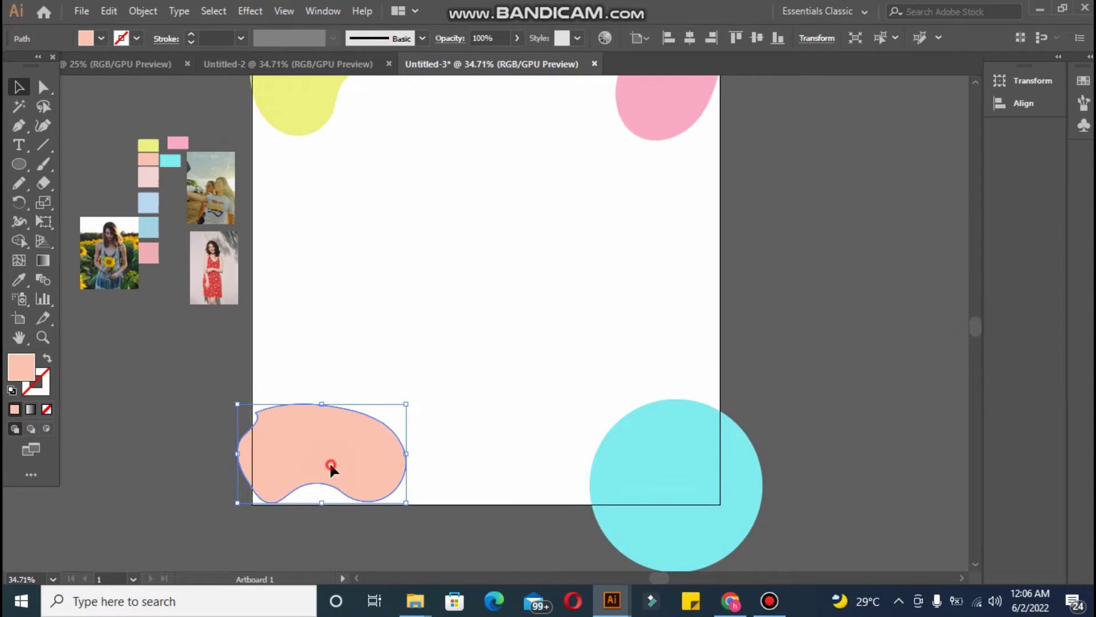
pyautogui.moveTo(330, 465); pyautogui.dragTo(327, 490)
pyautogui.click(849, 369)
pyautogui.moveTo(407, 418); pyautogui.dragTo(423, 407)
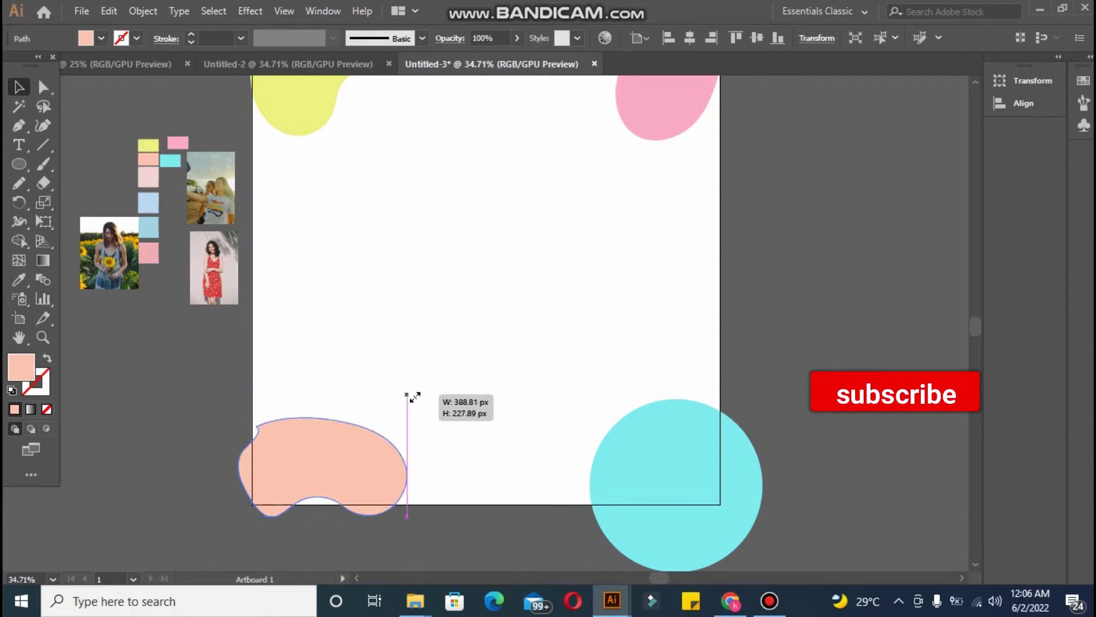
pyautogui.click(525, 407)
# Step: Replace the peach blob with a redrawn bottom-left blob filled peach
pyautogui.click(355, 513)
pyautogui.press('Delete')
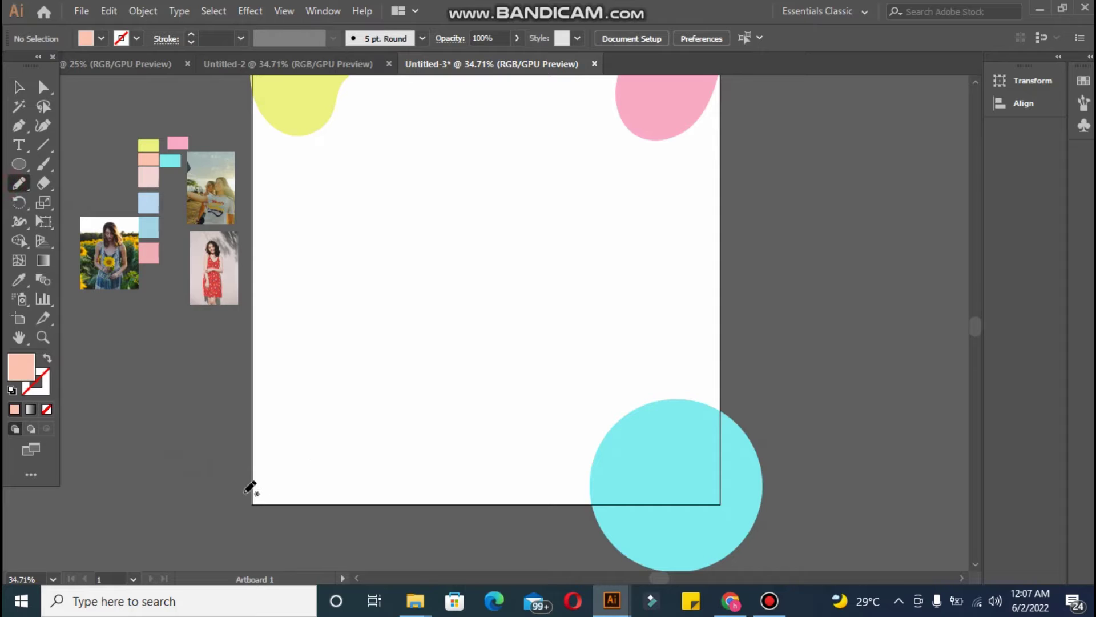
pyautogui.moveTo(240, 494); pyautogui.dragTo(409, 463)
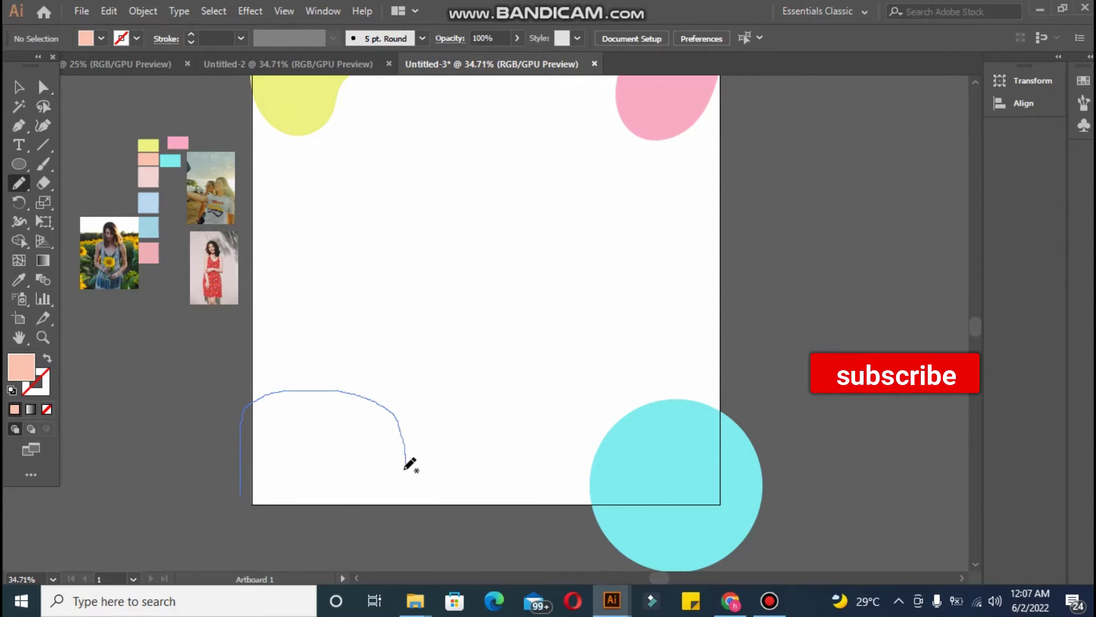
pyautogui.moveTo(255, 496); pyautogui.dragTo(253, 503)
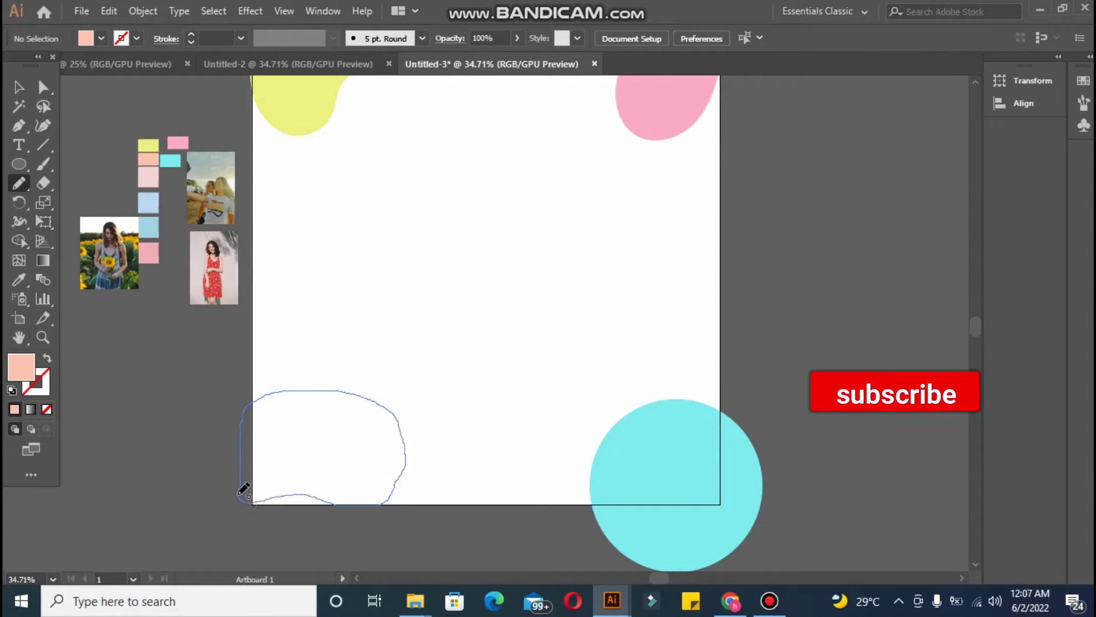
pyautogui.press('i')
pyautogui.click(148, 159)
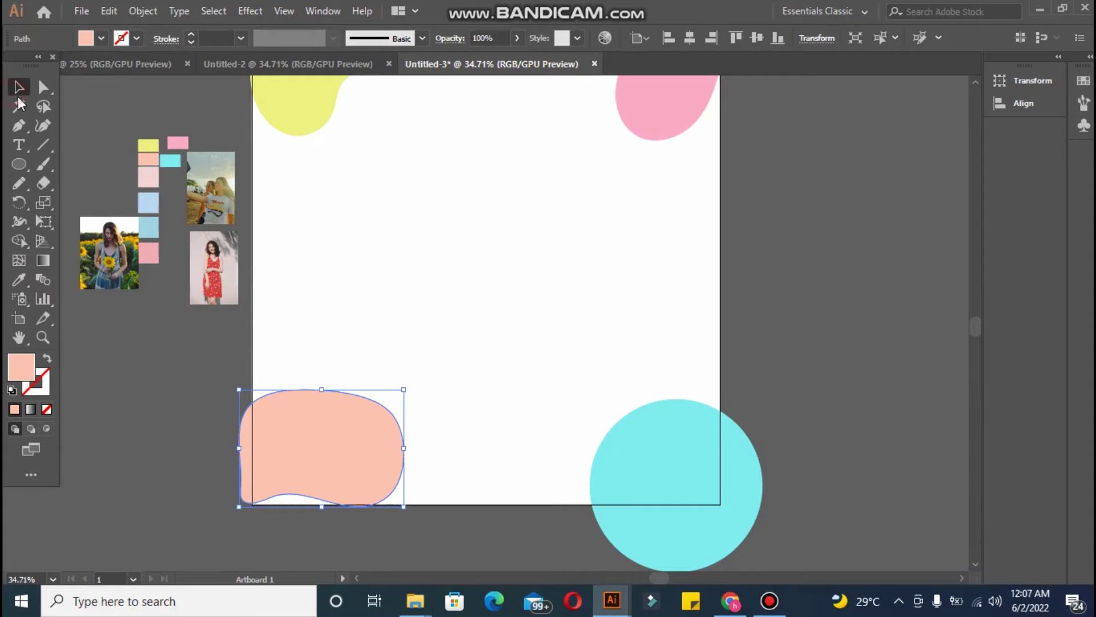
pyautogui.click(886, 303)
pyautogui.scroll(3, 971, 325)
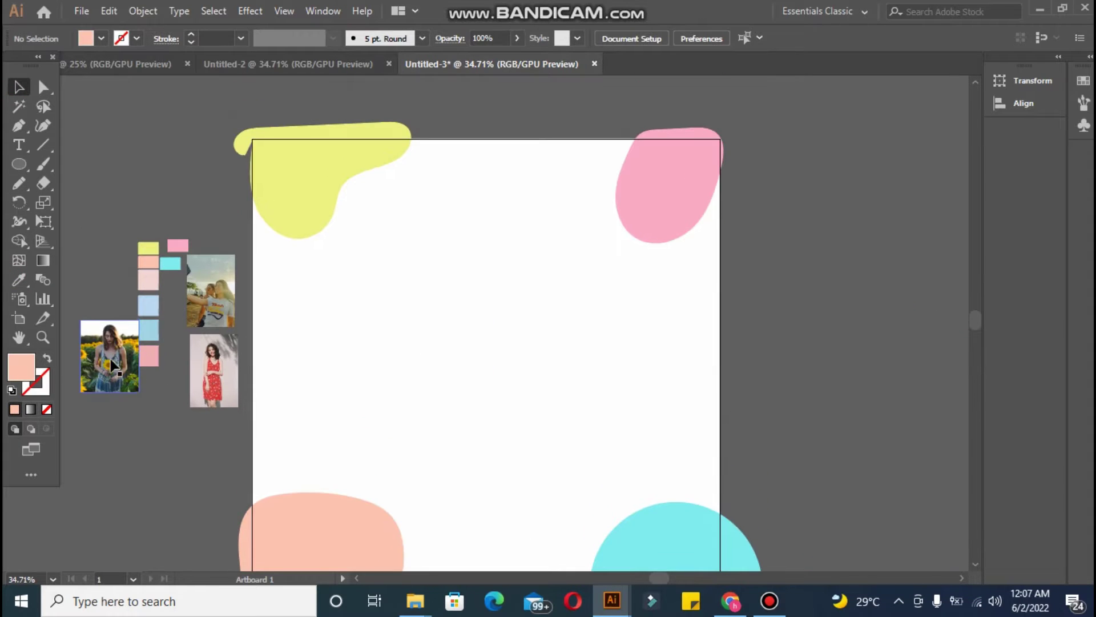
# Step: Enlarge the sunflower photo on the artboard, bring it to the front, and zoom in
pyautogui.moveTo(112, 365)
pyautogui.mouseDown()
pyautogui.moveTo(350, 326)
pyautogui.moveTo(506, 513)
pyautogui.mouseUp()
pyautogui.rightClick(350, 390)
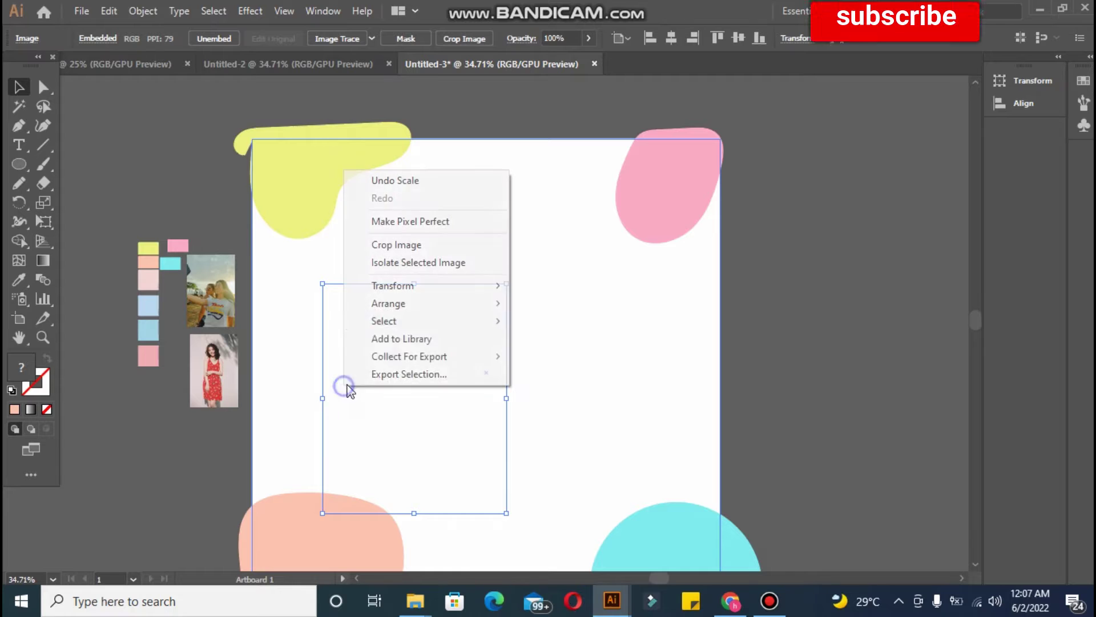
pyautogui.click(564, 306)
pyautogui.hotkey('ctrl', '=')
pyautogui.hotkey('ctrl', '=')
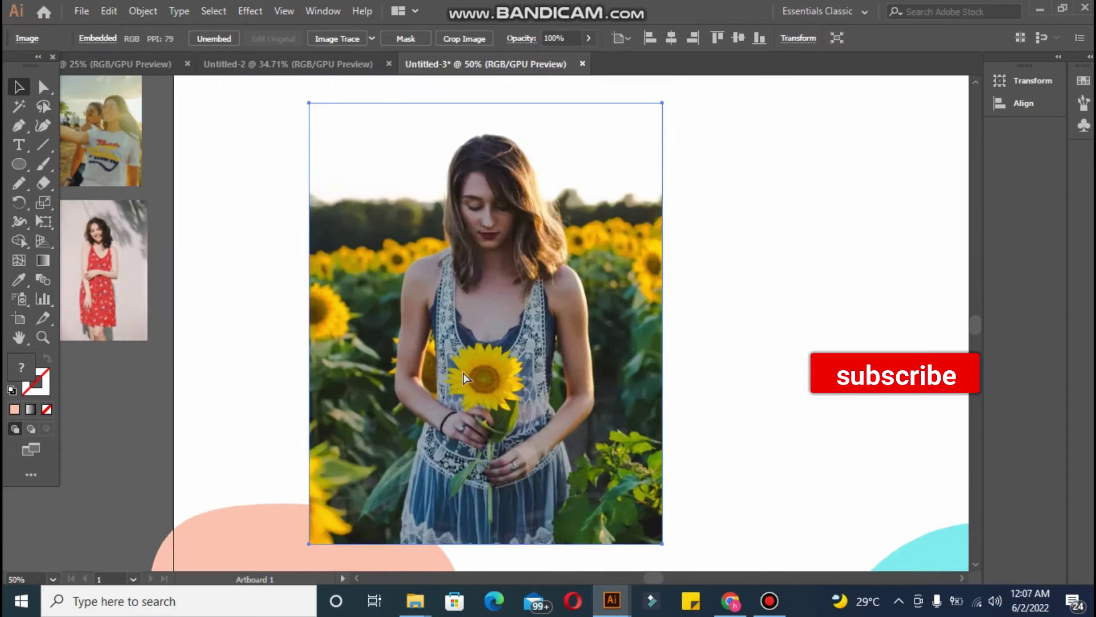
# Step: Trace an unfilled pen outline up the woman's left side to the top of her head
pyautogui.press('p')
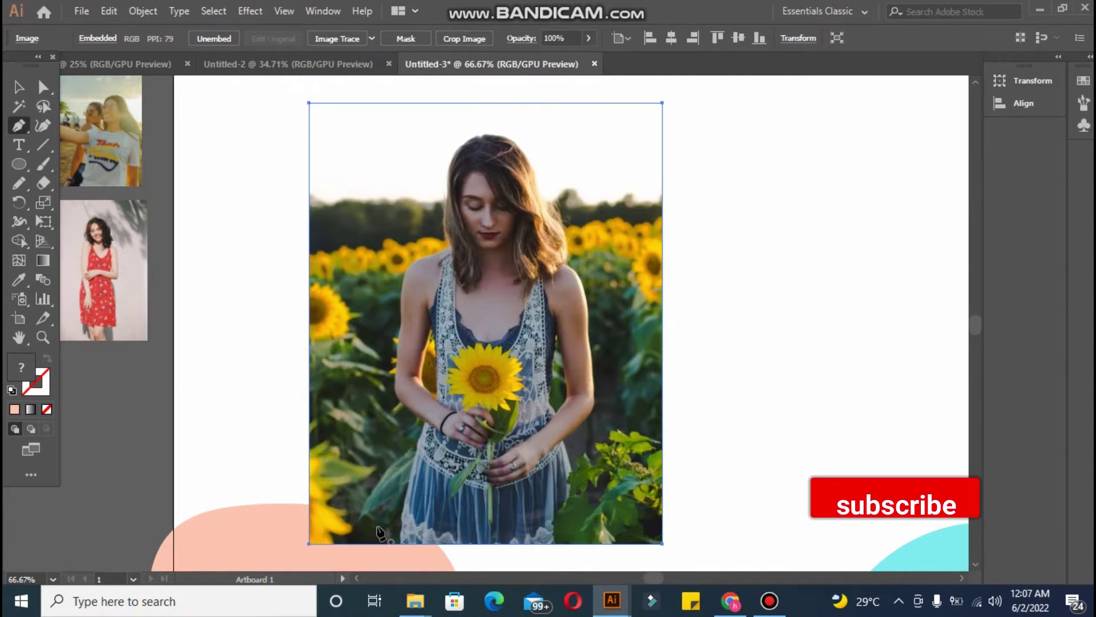
pyautogui.click(398, 543)
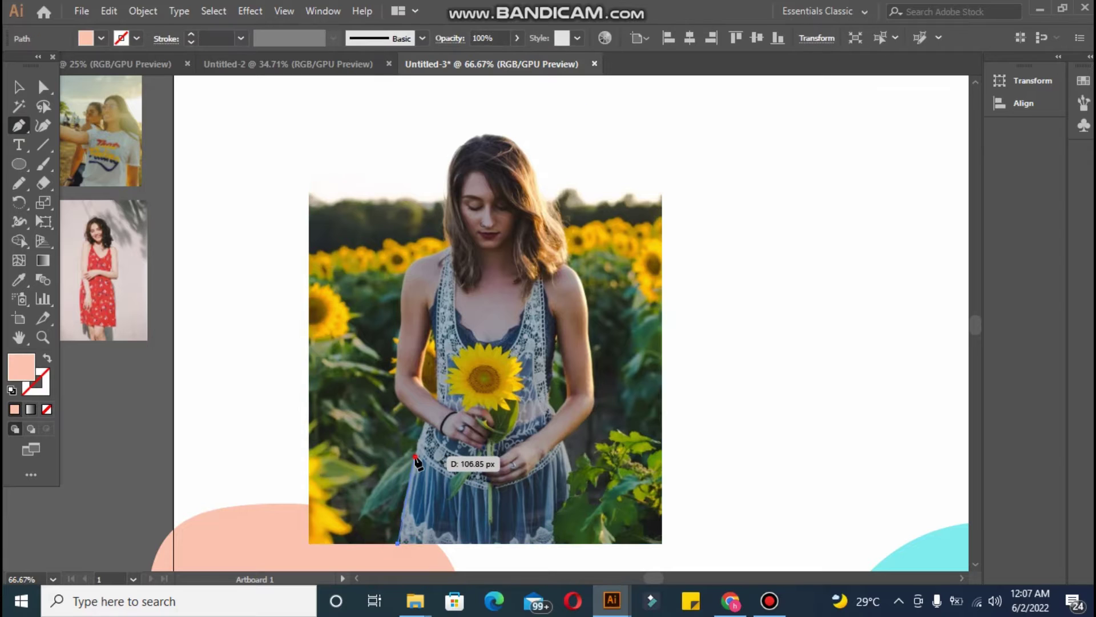
pyautogui.click(415, 457)
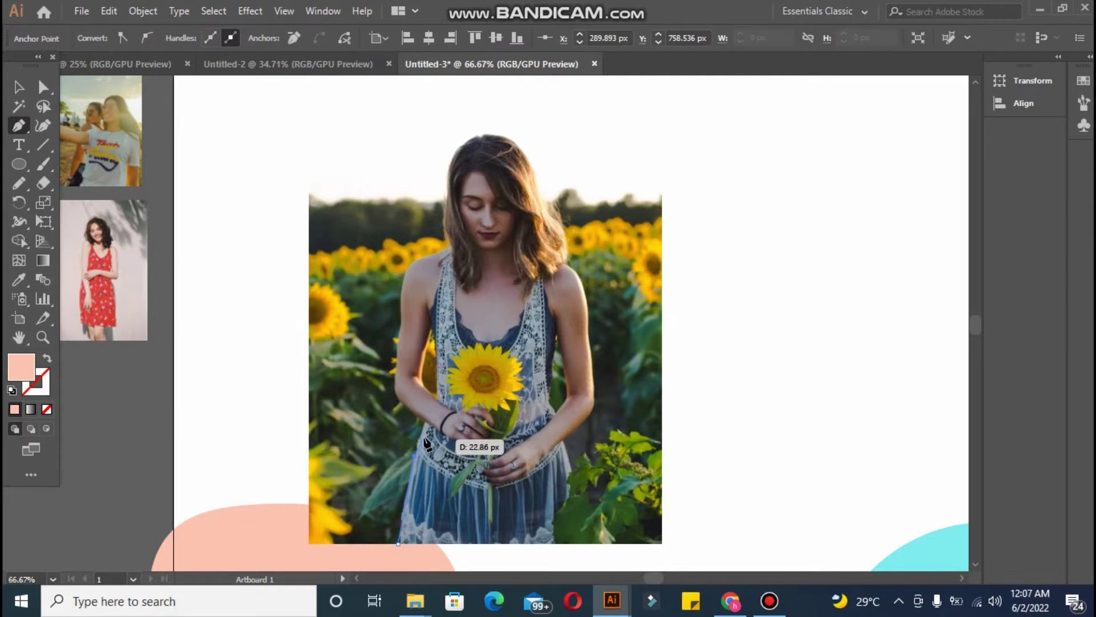
pyautogui.click(393, 394)
pyautogui.click(47, 409)
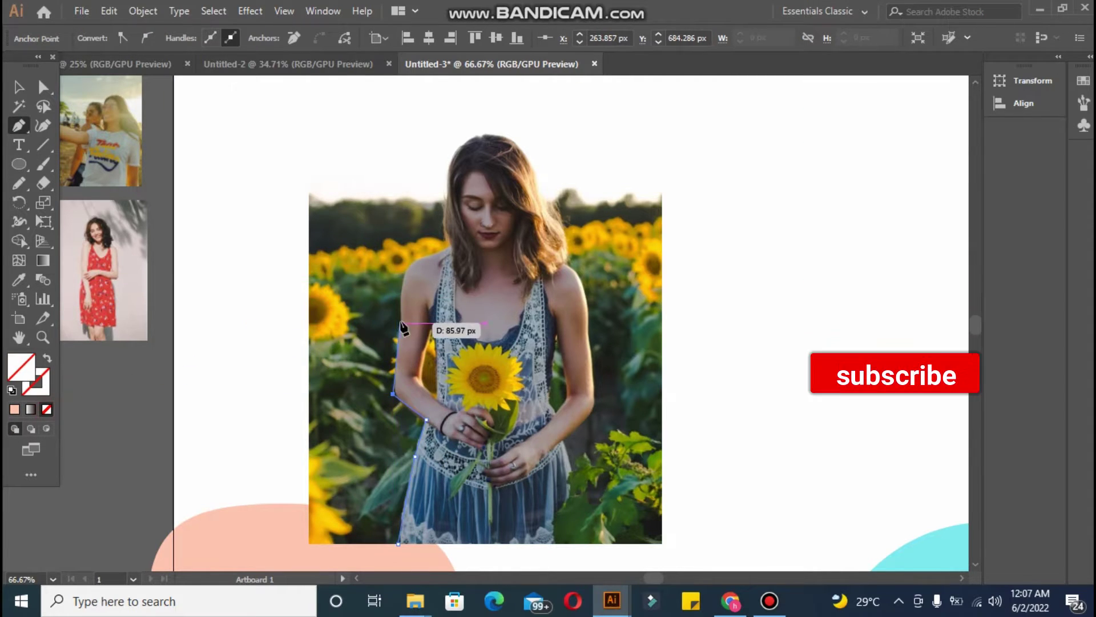
pyautogui.click(404, 270)
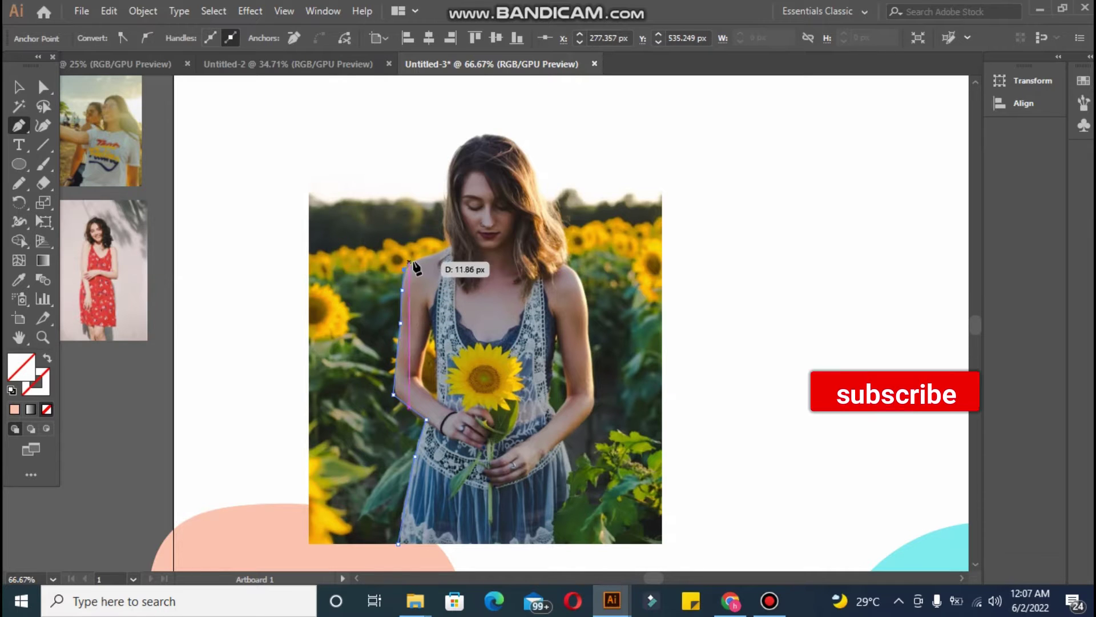
pyautogui.click(450, 247)
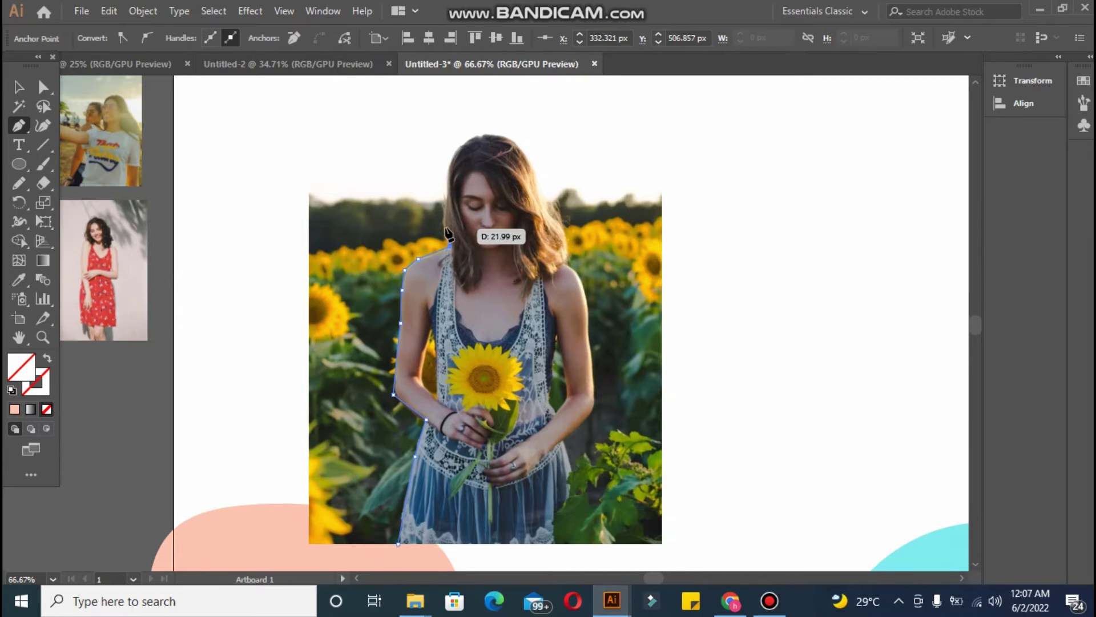
pyautogui.keyDown('ctrl'); pyautogui.click(474, 139); pyautogui.keyUp('ctrl')
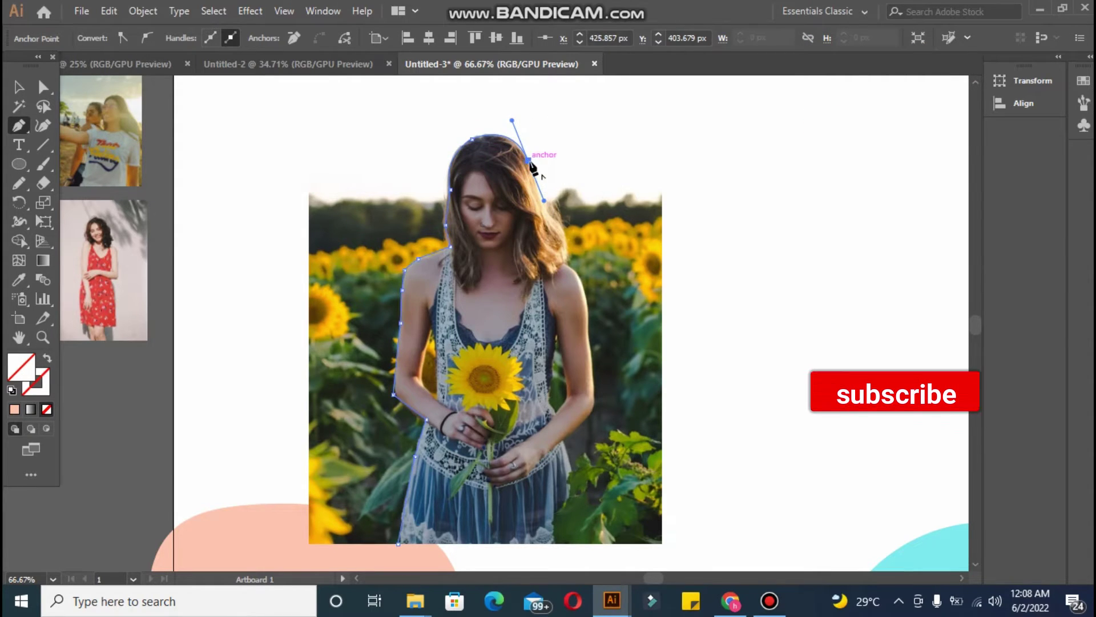
# Step: Finish the outline down her right side and dress edge, closing the path
pyautogui.click(537, 196)
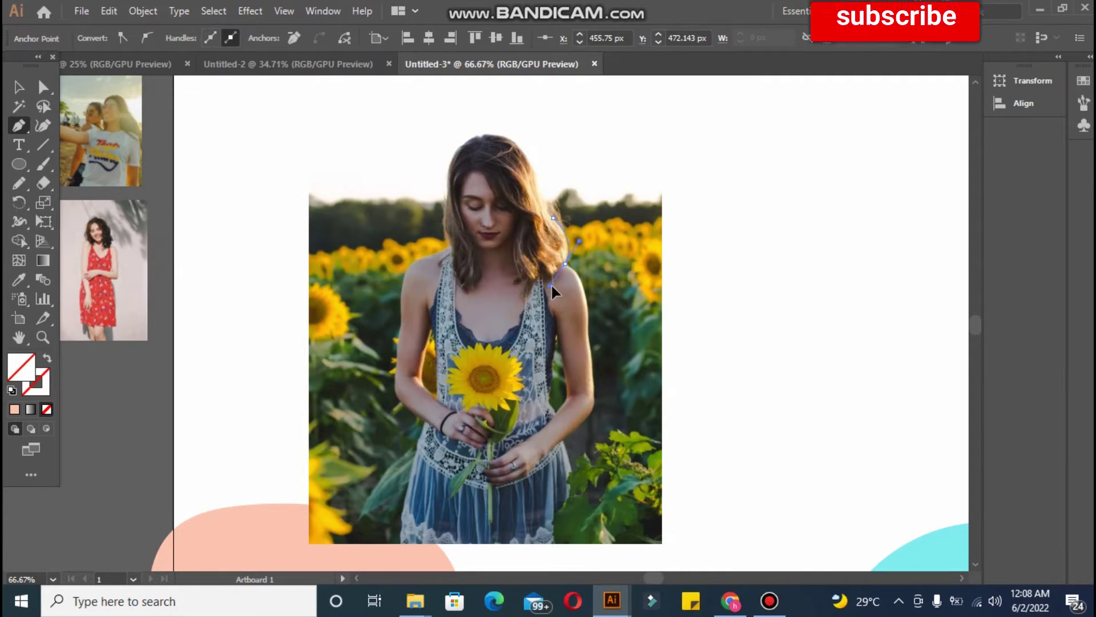
pyautogui.moveTo(564, 263); pyautogui.dragTo(589, 319)
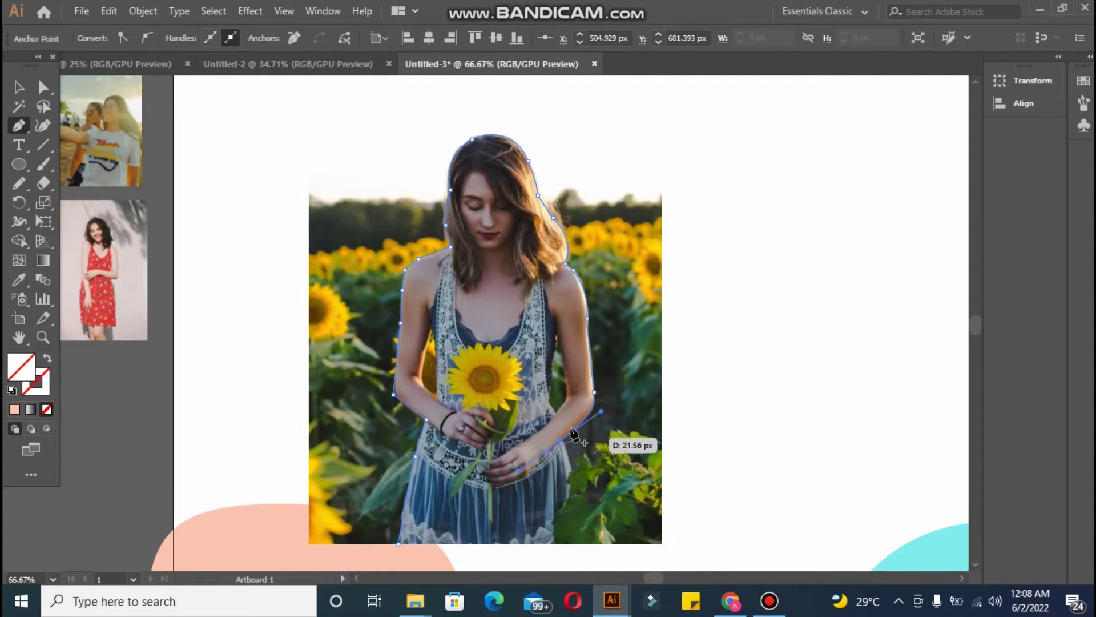
pyautogui.moveTo(574, 434); pyautogui.dragTo(571, 440)
pyautogui.click(574, 472)
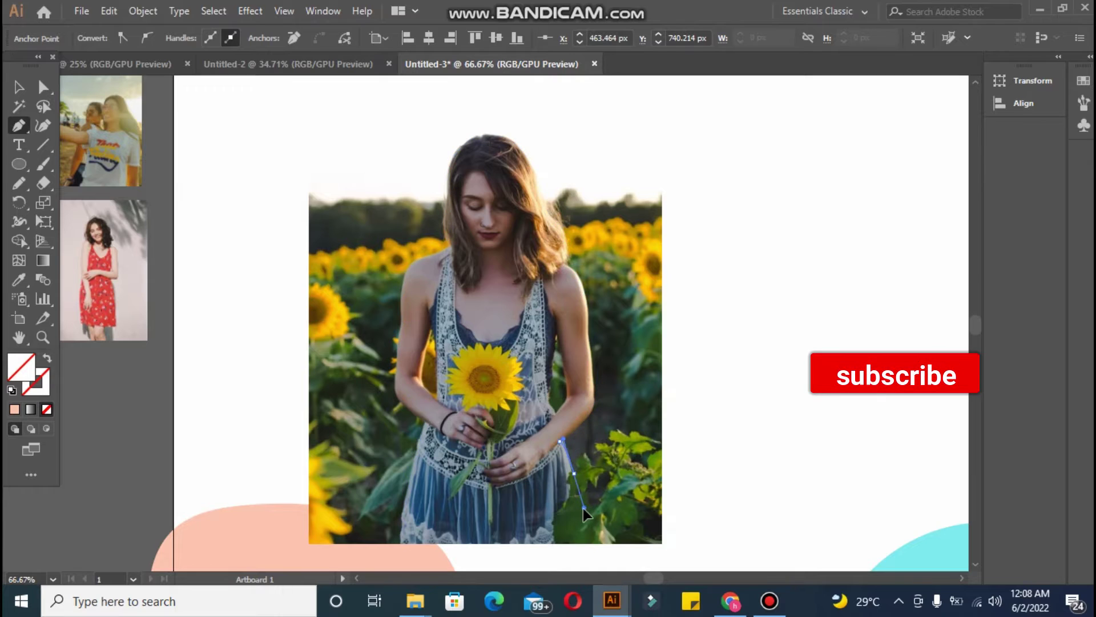
pyautogui.moveTo(574, 478)
pyautogui.mouseDown()
pyautogui.moveTo(557, 518)
pyautogui.moveTo(561, 547)
pyautogui.mouseUp()
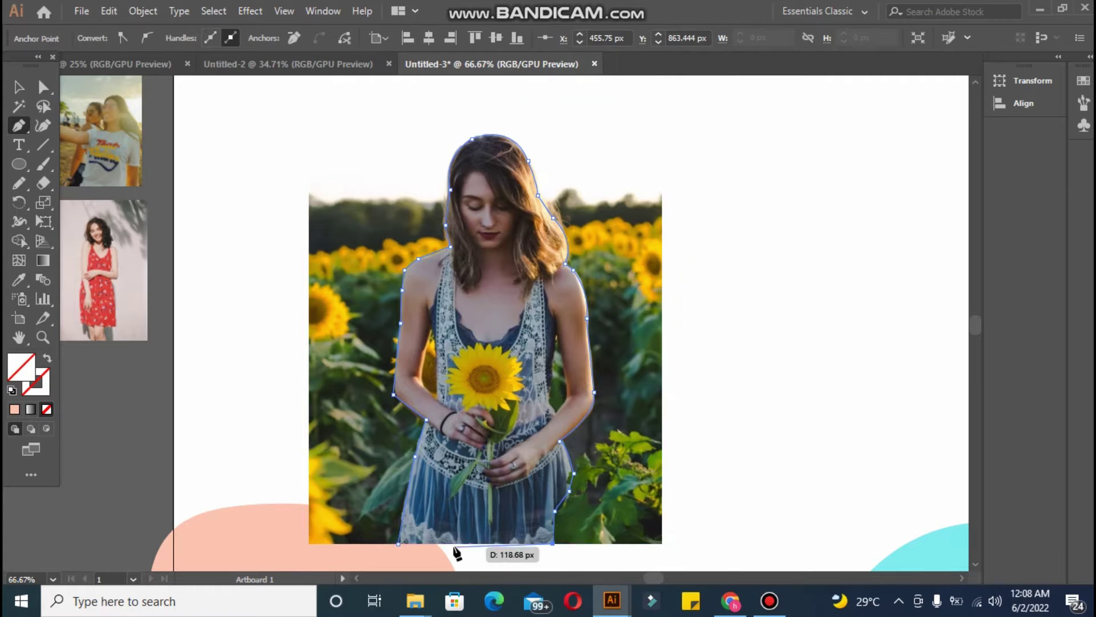
pyautogui.moveTo(457, 551); pyautogui.dragTo(405, 548)
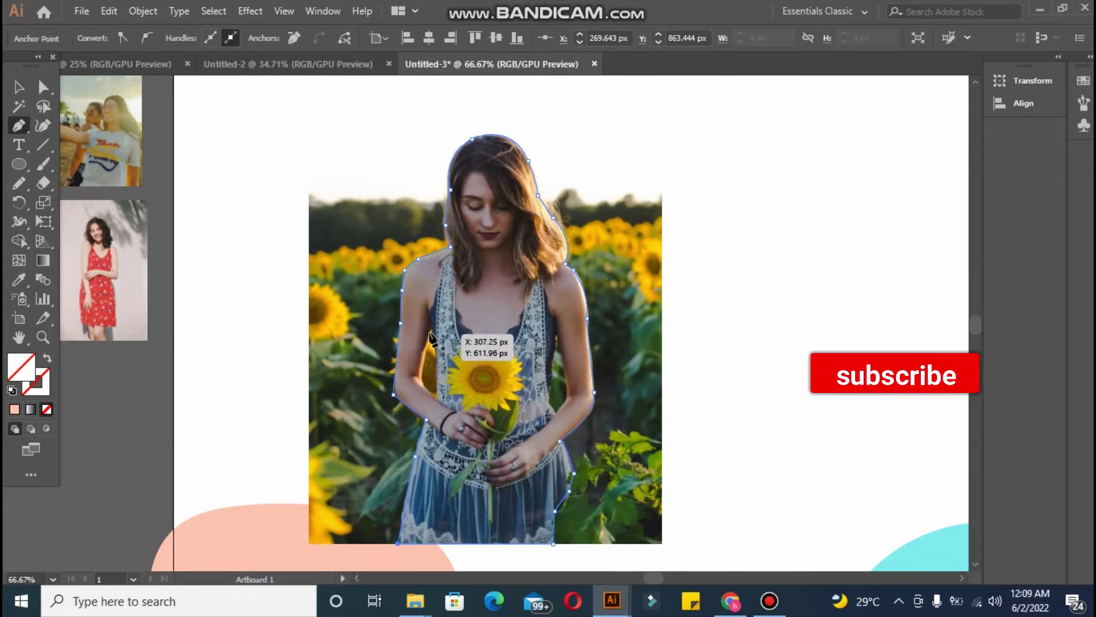
pyautogui.moveTo(428, 329)
pyautogui.mouseDown()
pyautogui.moveTo(419, 366)
pyautogui.moveTo(465, 365)
pyautogui.moveTo(171, 271)
pyautogui.mouseUp()
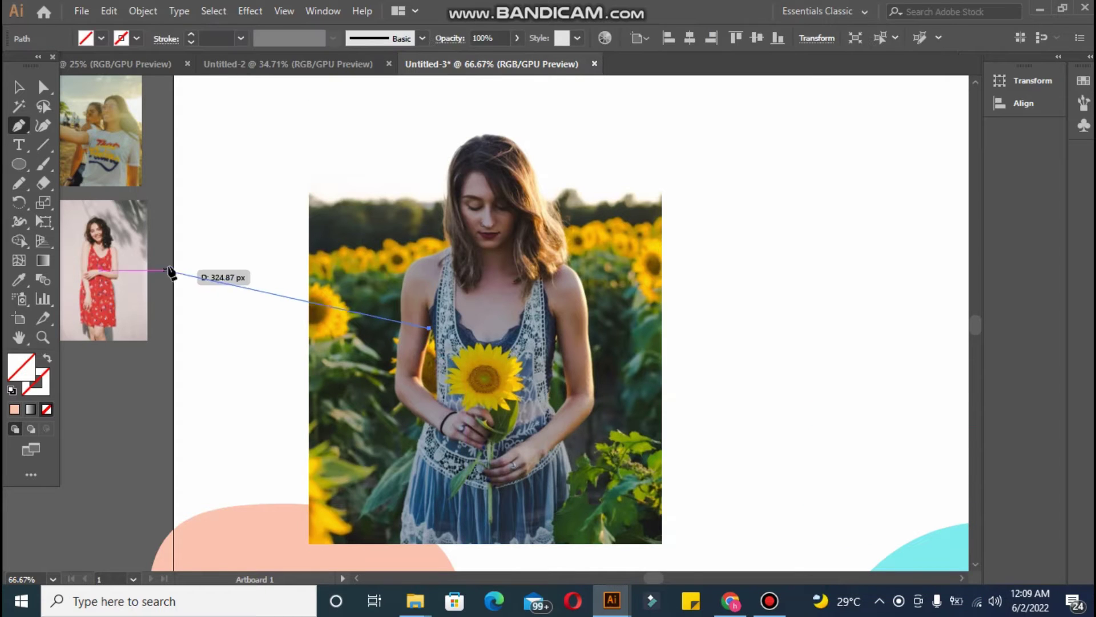
# Step: Clip the sunflower photo to the outline, move it right, and bring in the red-dress photo
pyautogui.press('v')
pyautogui.click(364, 232)
pyautogui.keyDown('shift'); pyautogui.click(413, 262); pyautogui.keyUp('shift')
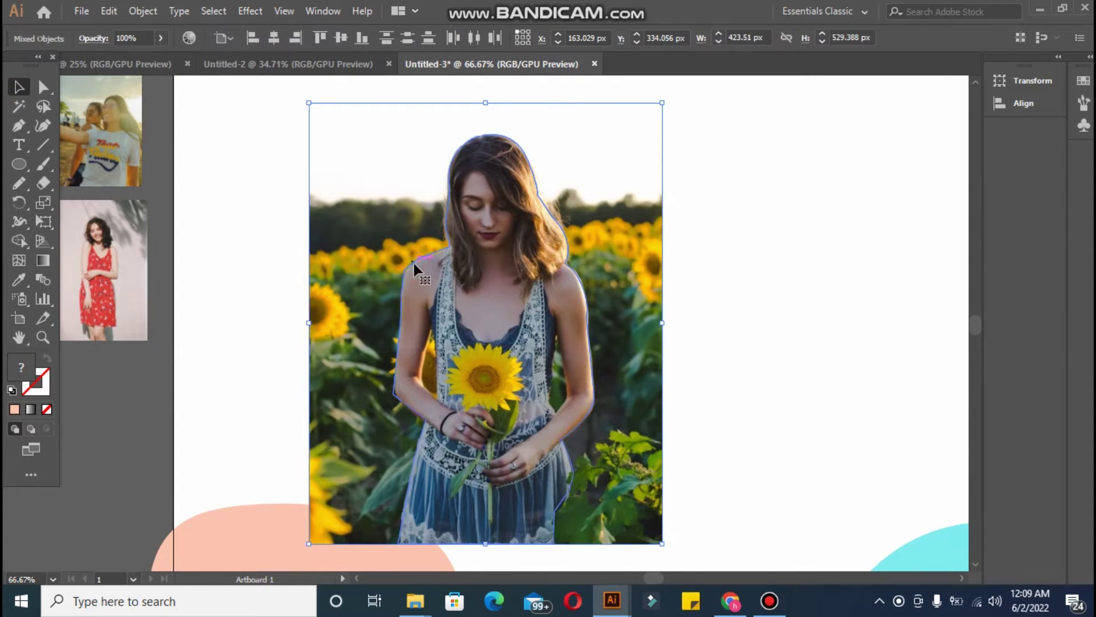
pyautogui.rightClick(413, 263)
pyautogui.click(489, 379)
pyautogui.moveTo(482, 320)
pyautogui.mouseDown()
pyautogui.moveTo(717, 337)
pyautogui.moveTo(844, 306)
pyautogui.mouseUp()
pyautogui.moveTo(763, 313); pyautogui.dragTo(833, 301)
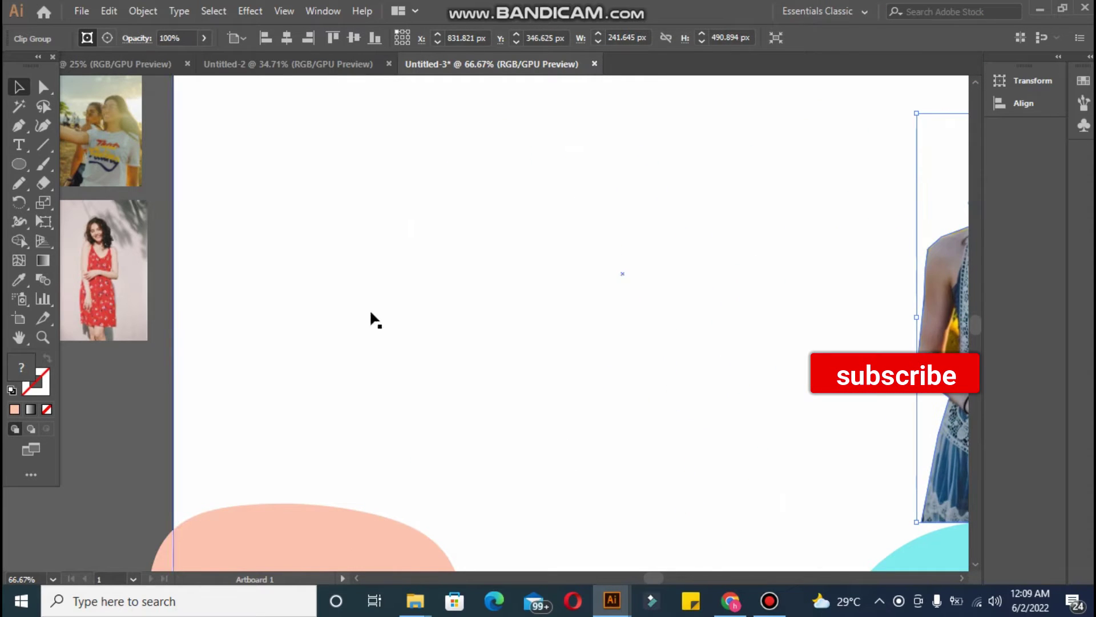
pyautogui.moveTo(126, 276); pyautogui.dragTo(435, 306)
# Step: Enlarge the red-dress photo, bring it to the front, and zoom in to 100%
pyautogui.moveTo(465, 367); pyautogui.dragTo(567, 522)
pyautogui.rightClick(473, 398)
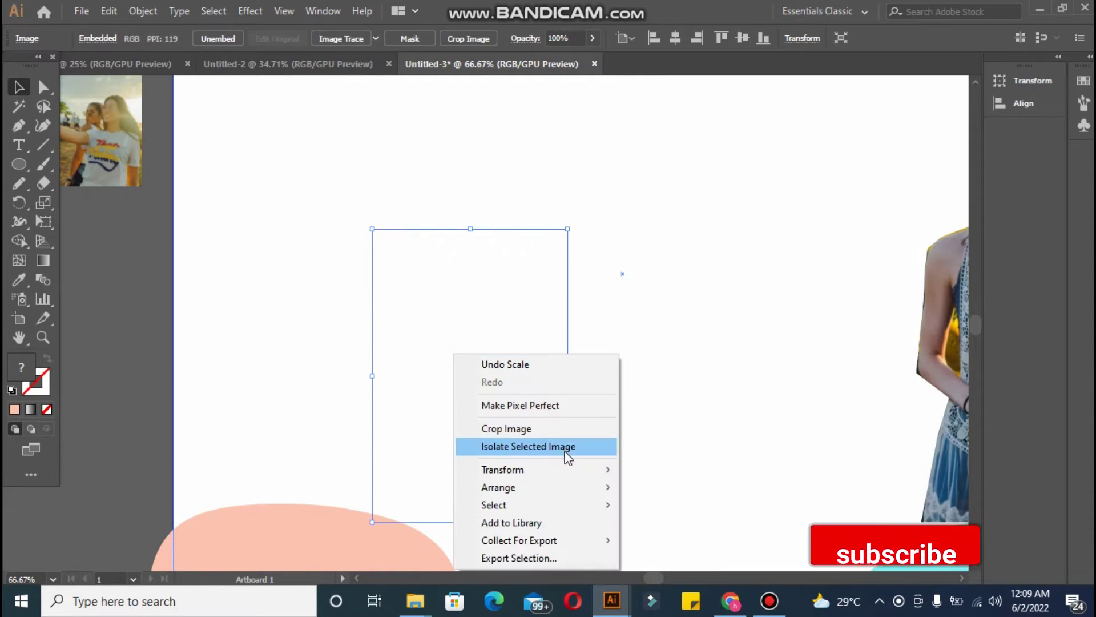
pyautogui.click(690, 487)
pyautogui.moveTo(514, 369); pyautogui.dragTo(523, 320)
pyautogui.moveTo(578, 476); pyautogui.dragTo(610, 524)
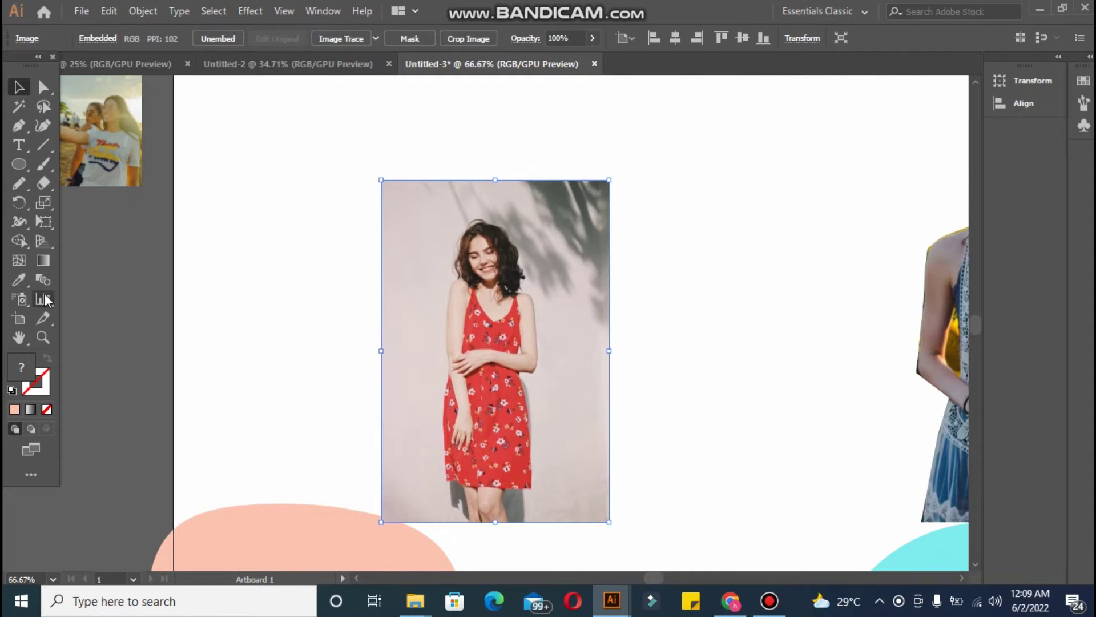
pyautogui.hotkey('ctrl', '+')
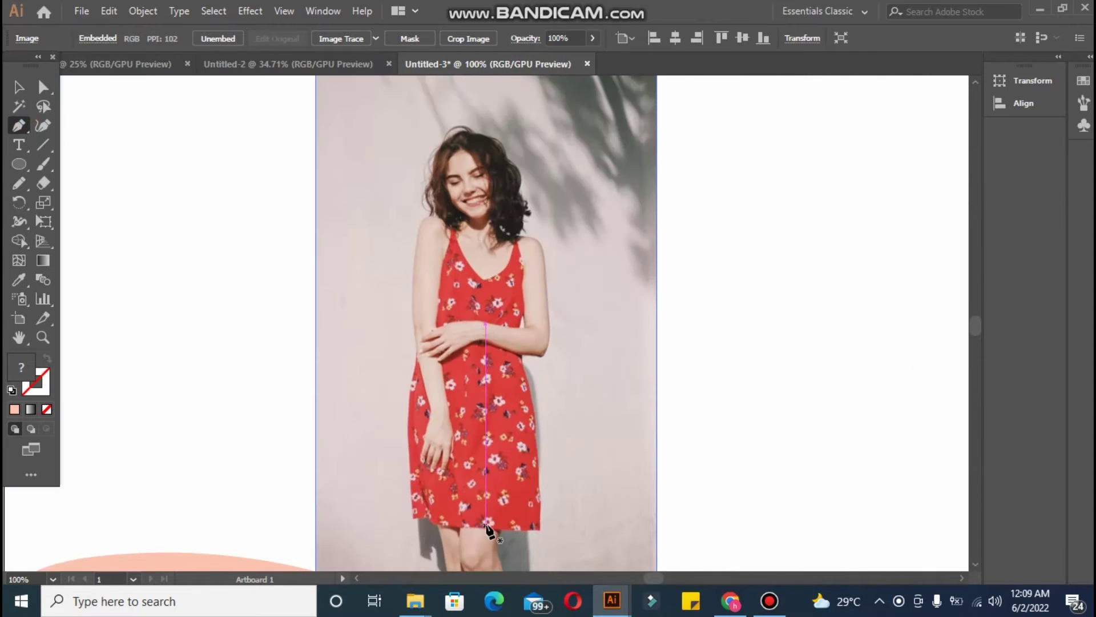
pyautogui.scroll(-5, 473, 565)
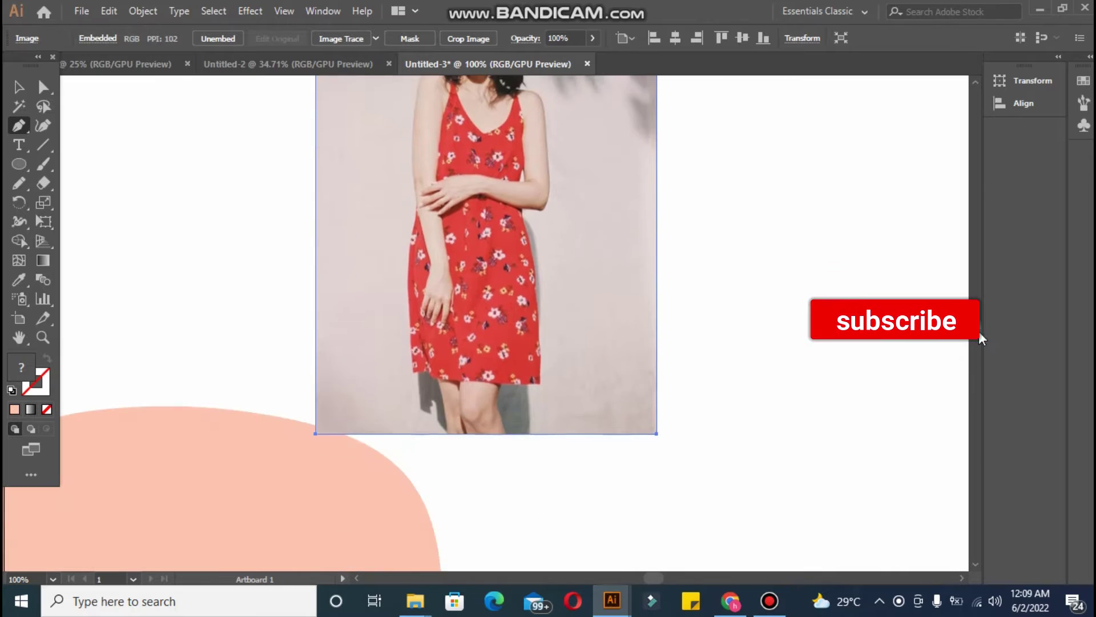
pyautogui.scroll(4, 473, 565)
# Step: Trace the pen outline from the dress hem up her arm and over her hair
pyautogui.moveTo(425, 484)
pyautogui.mouseDown()
pyautogui.moveTo(442, 491)
pyautogui.moveTo(419, 488)
pyautogui.mouseUp()
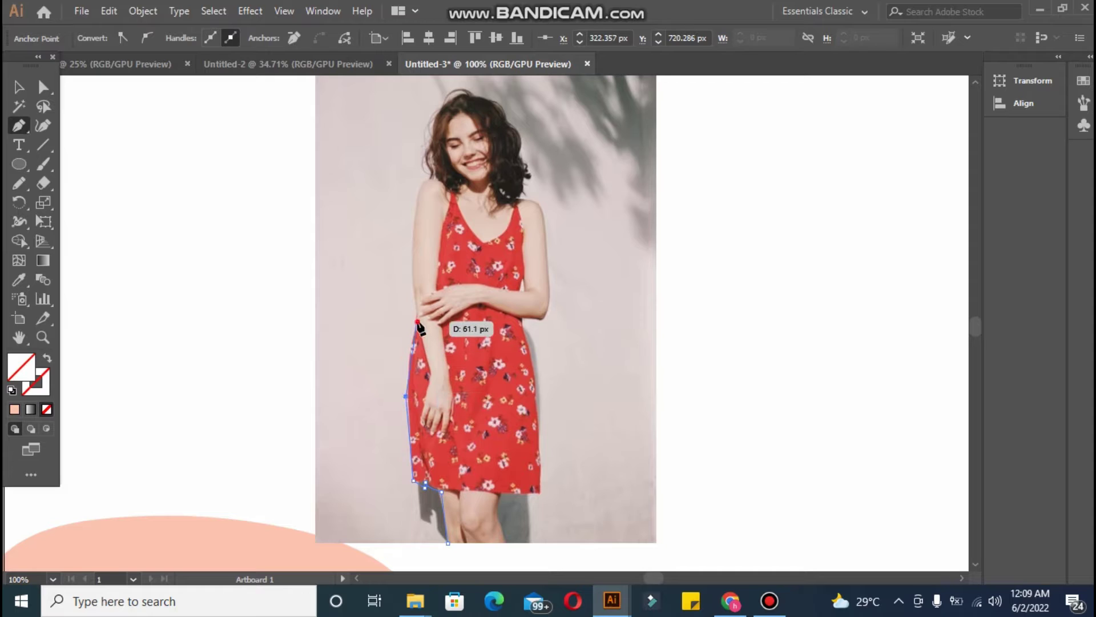
pyautogui.moveTo(416, 322); pyautogui.dragTo(406, 274)
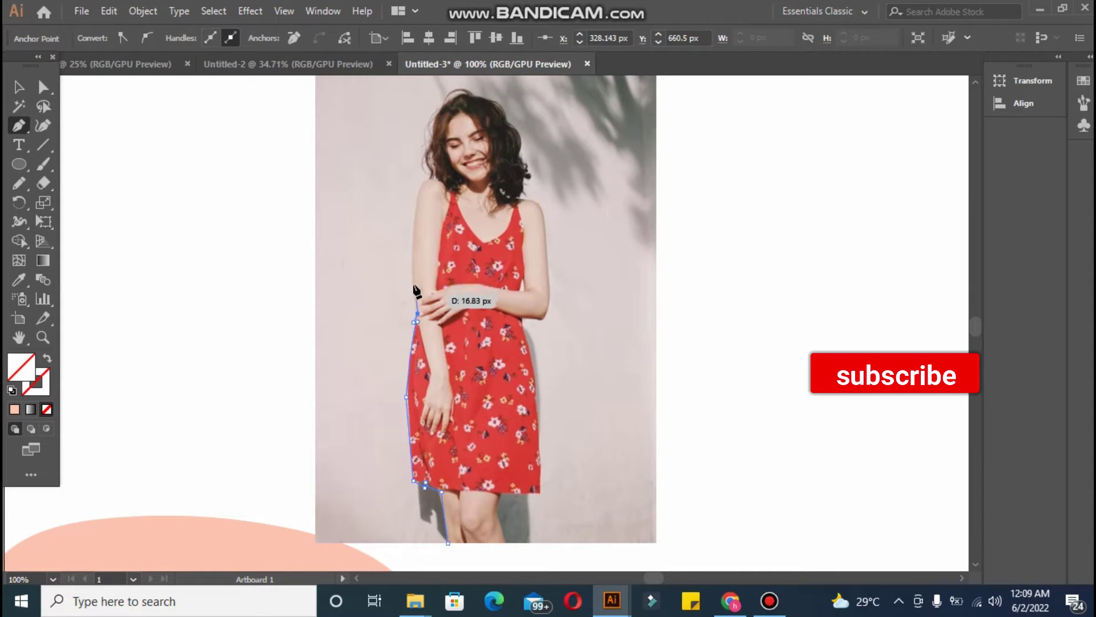
pyautogui.moveTo(413, 281); pyautogui.dragTo(396, 224)
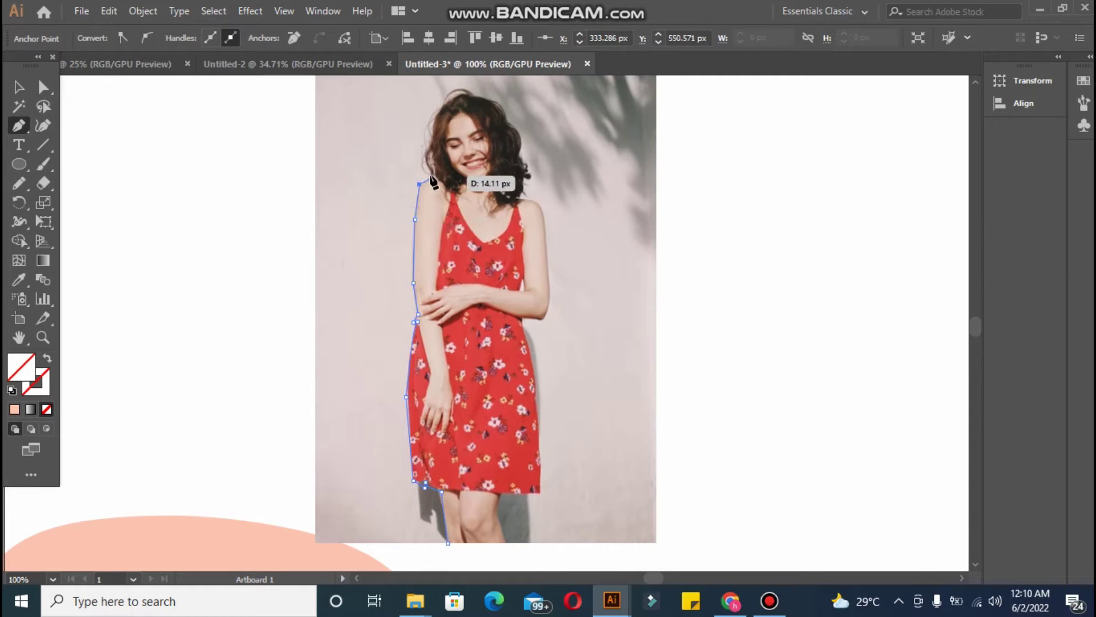
pyautogui.moveTo(432, 178)
pyautogui.mouseDown()
pyautogui.moveTo(429, 146)
pyautogui.moveTo(444, 152)
pyautogui.mouseUp()
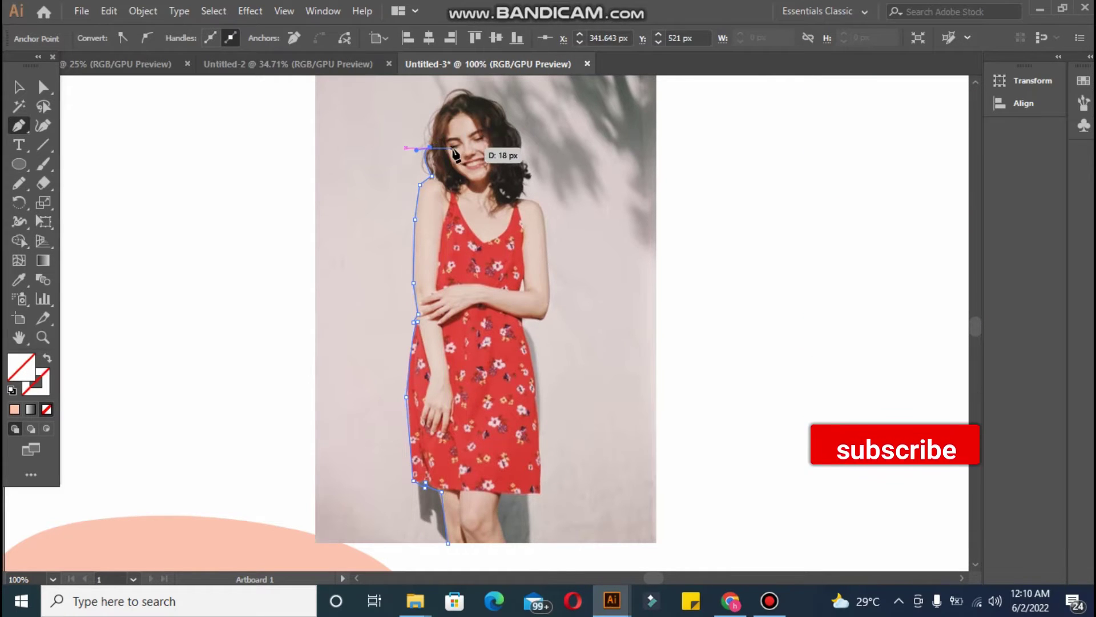
pyautogui.moveTo(441, 107)
pyautogui.mouseDown()
pyautogui.moveTo(454, 107)
pyautogui.moveTo(447, 112)
pyautogui.mouseUp()
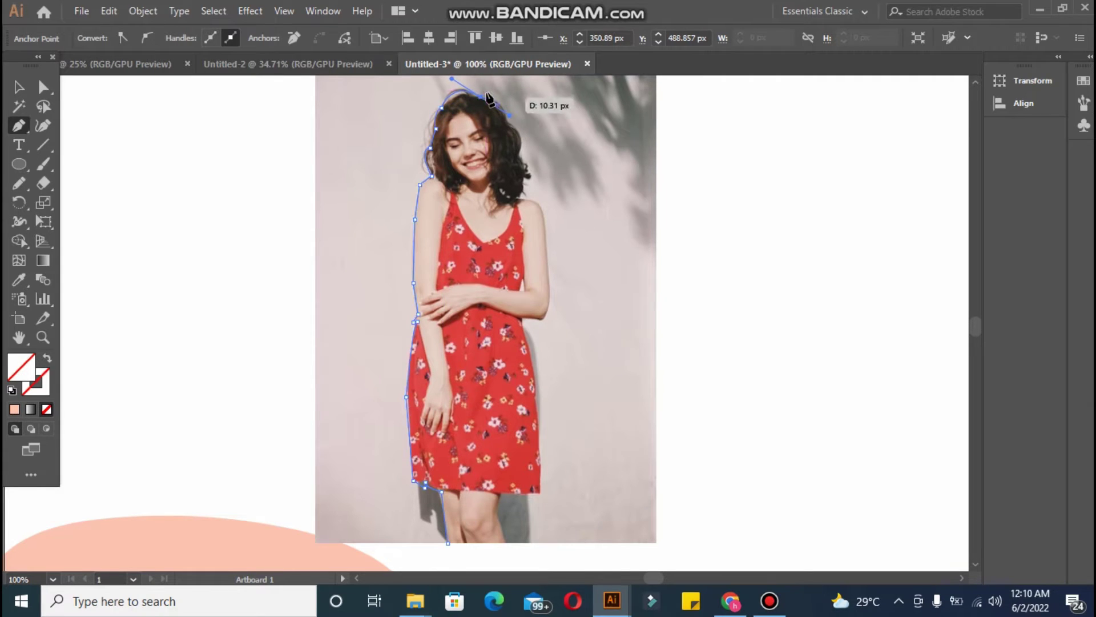
pyautogui.moveTo(508, 123); pyautogui.dragTo(512, 134)
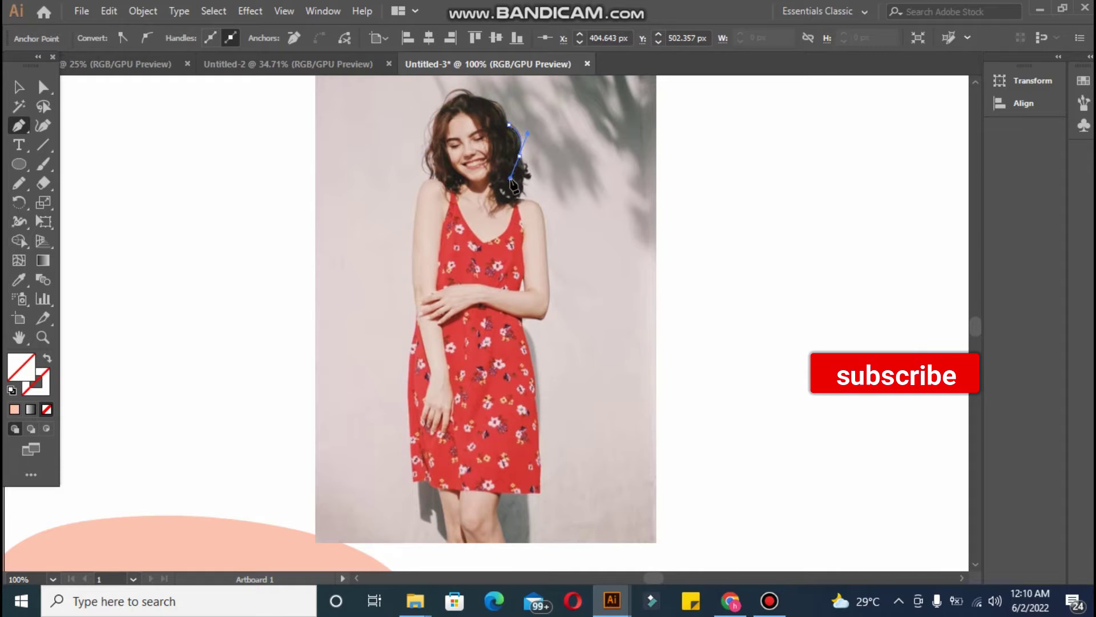
# Step: Continue the outline around her hair, down her right arm, dress hem and legs
pyautogui.moveTo(521, 186); pyautogui.dragTo(505, 201)
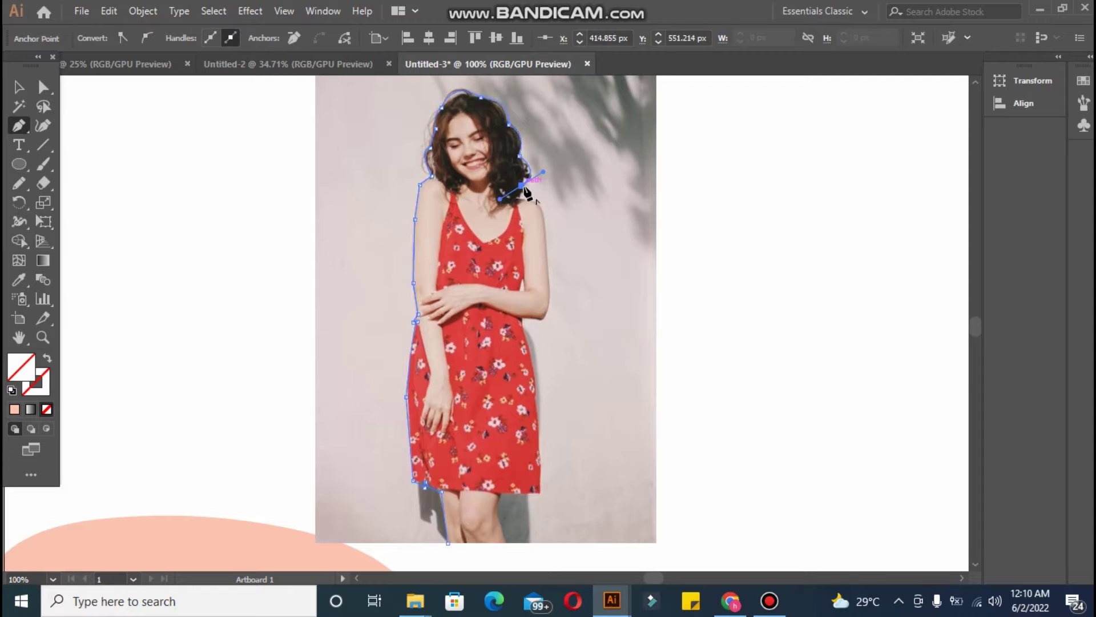
pyautogui.moveTo(520, 202); pyautogui.dragTo(541, 211)
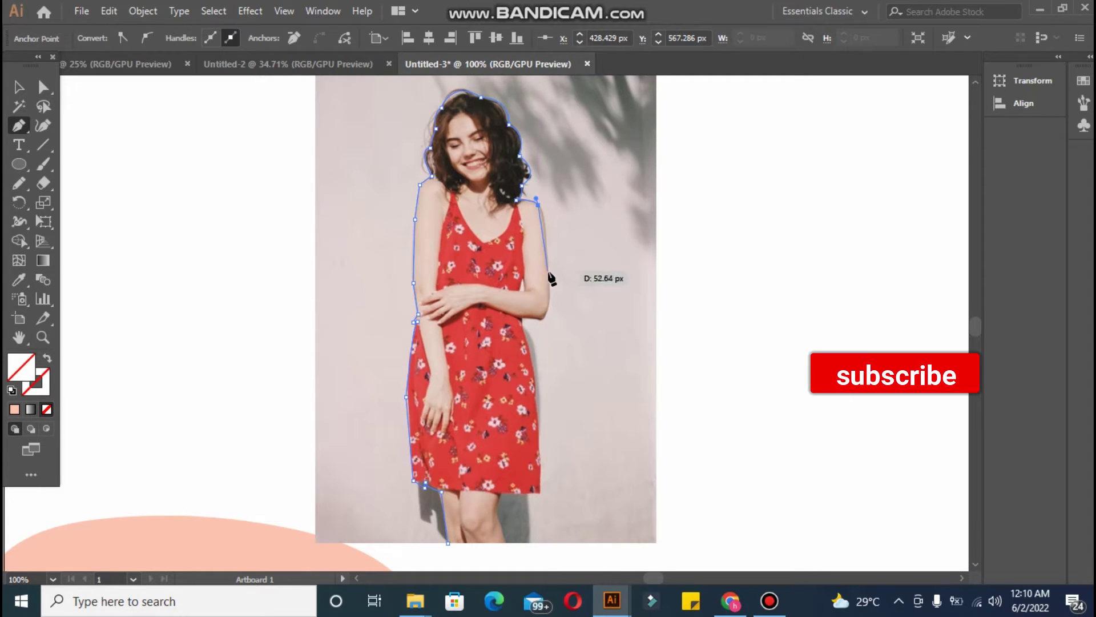
pyautogui.moveTo(548, 274); pyautogui.dragTo(544, 316)
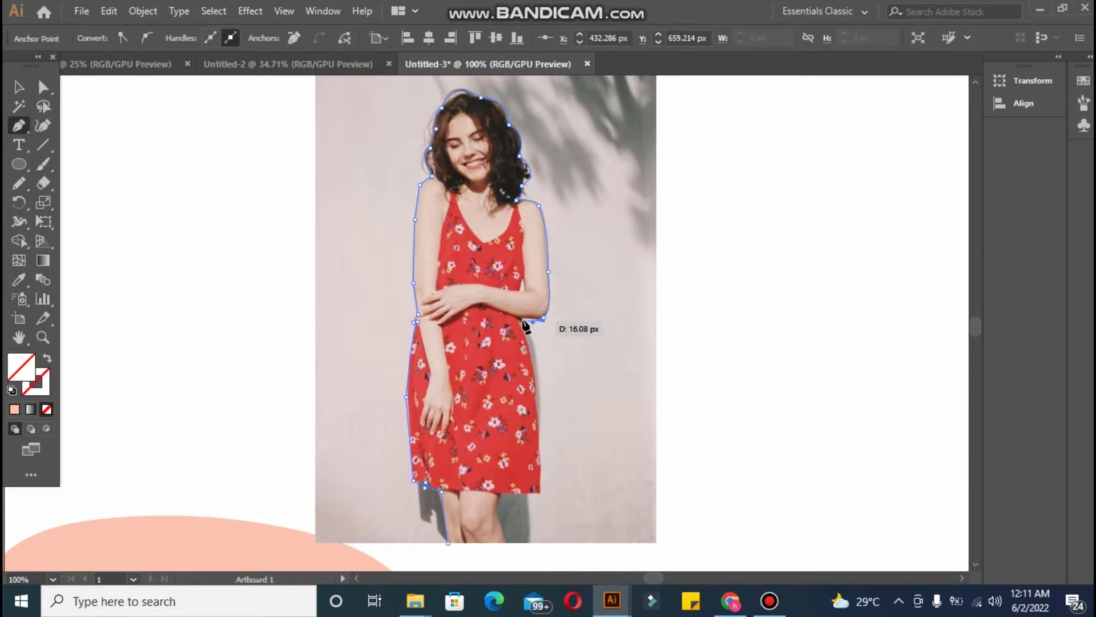
pyautogui.moveTo(526, 327); pyautogui.dragTo(536, 399)
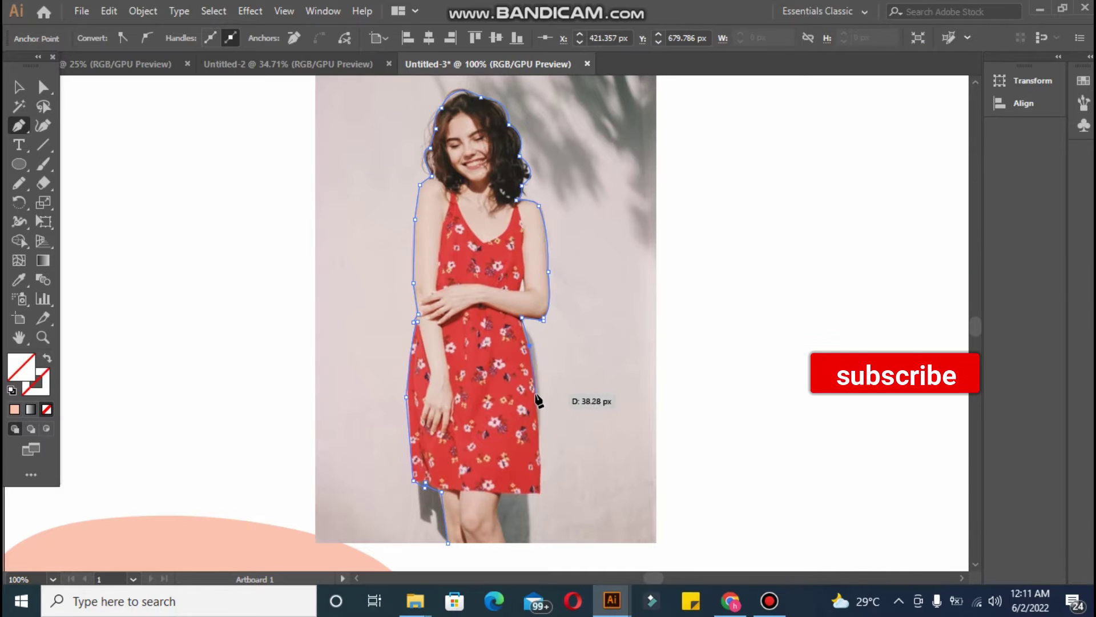
pyautogui.click(542, 496)
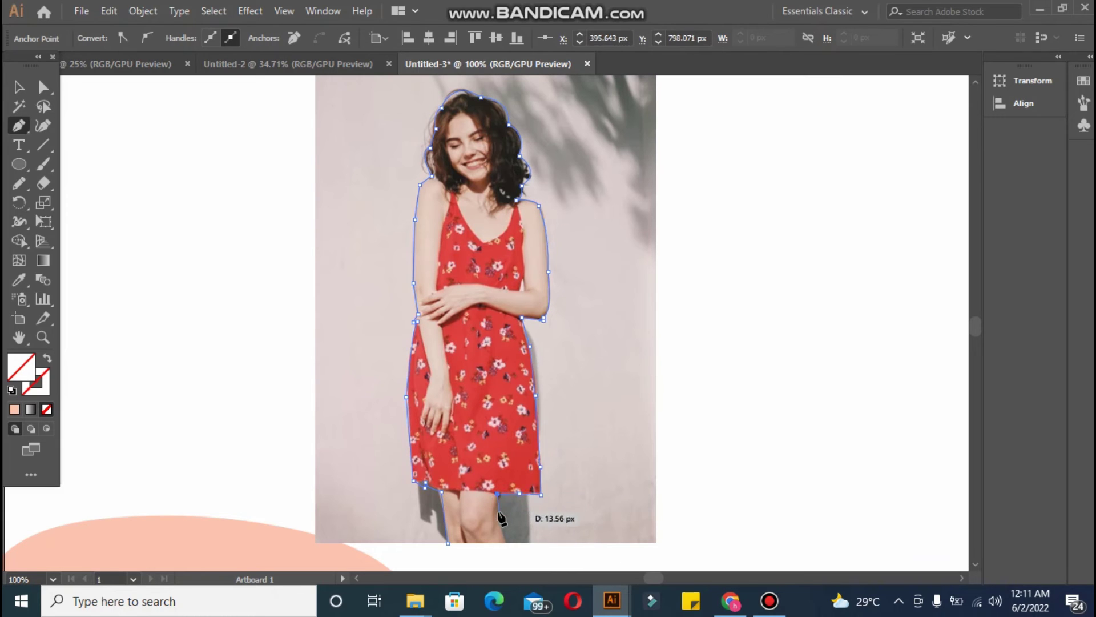
pyautogui.moveTo(500, 524); pyautogui.dragTo(507, 532)
pyautogui.click(505, 541)
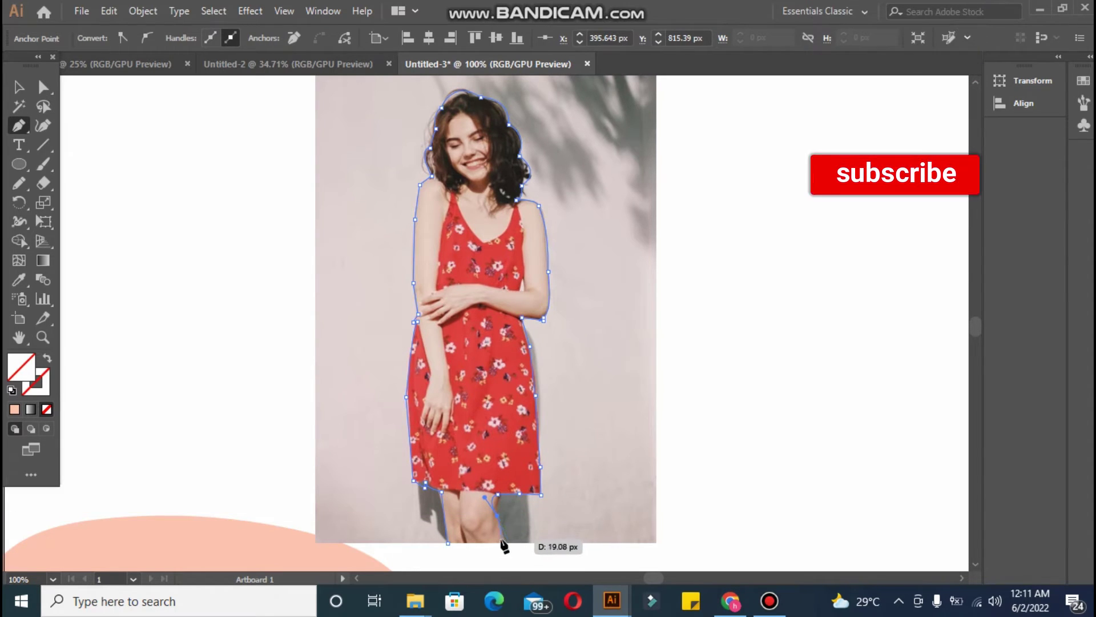
# Step: Close the outline, clip the red-dress photo to it, and move the cut-out right
pyautogui.click(448, 542)
pyautogui.press('v')
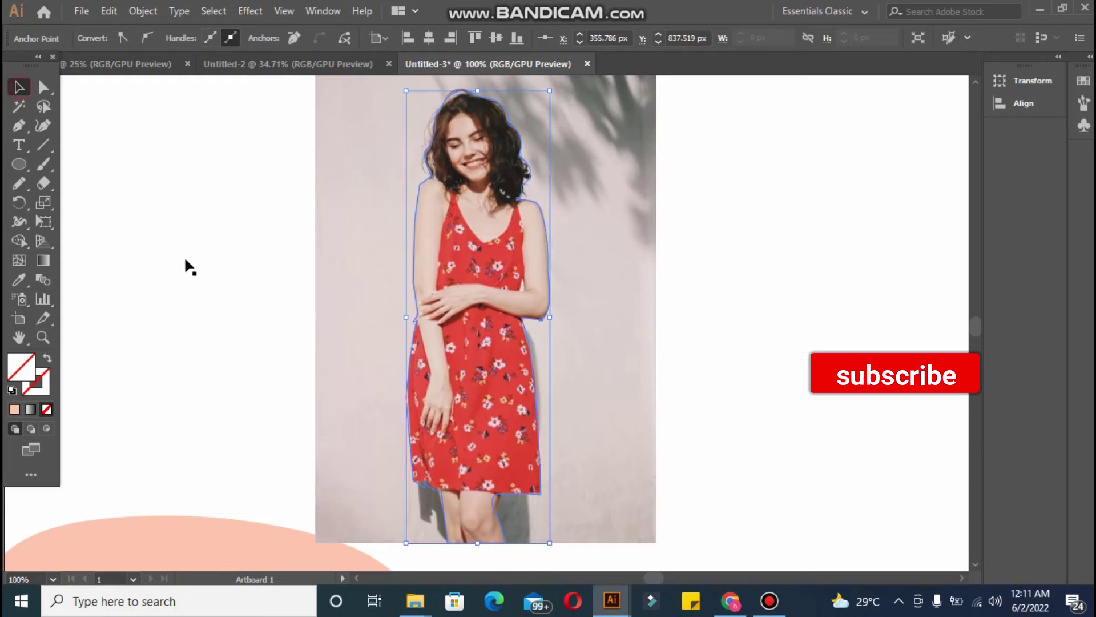
pyautogui.click(340, 287)
pyautogui.keyDown('shift'); pyautogui.click(420, 326); pyautogui.keyUp('shift')
pyautogui.rightClick(420, 326)
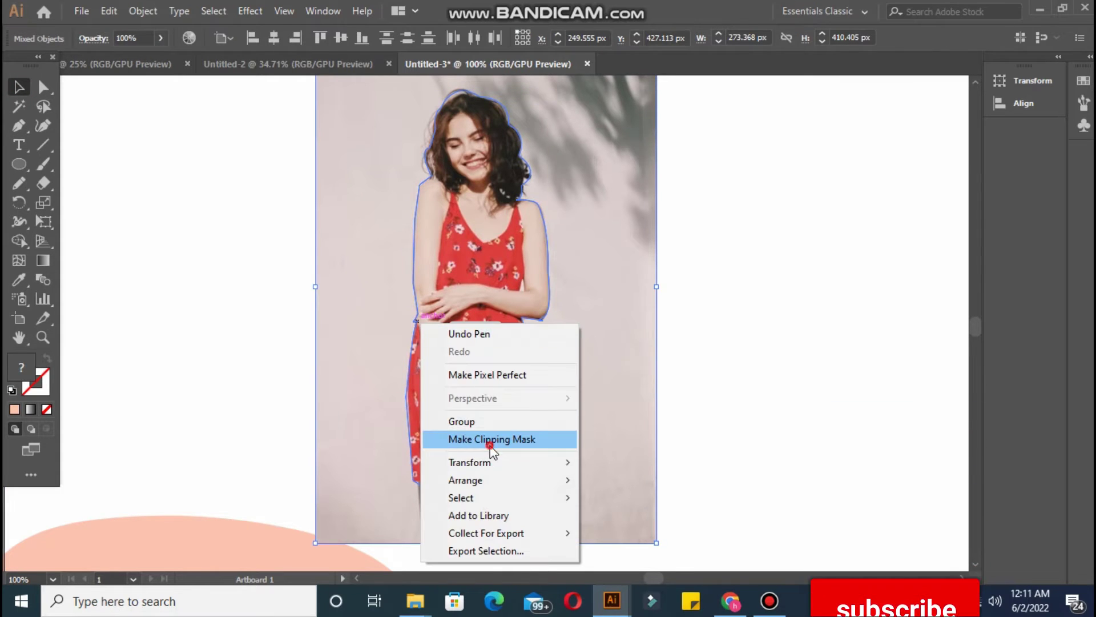
pyautogui.click(490, 437)
pyautogui.moveTo(470, 302)
pyautogui.mouseDown()
pyautogui.moveTo(776, 306)
pyautogui.moveTo(870, 320)
pyautogui.mouseUp()
# Step: Drag the selfie photo of two women onto the artboard and zoom in
pyautogui.hotkey('ctrl', '-')
pyautogui.hotkey('ctrl', '-')
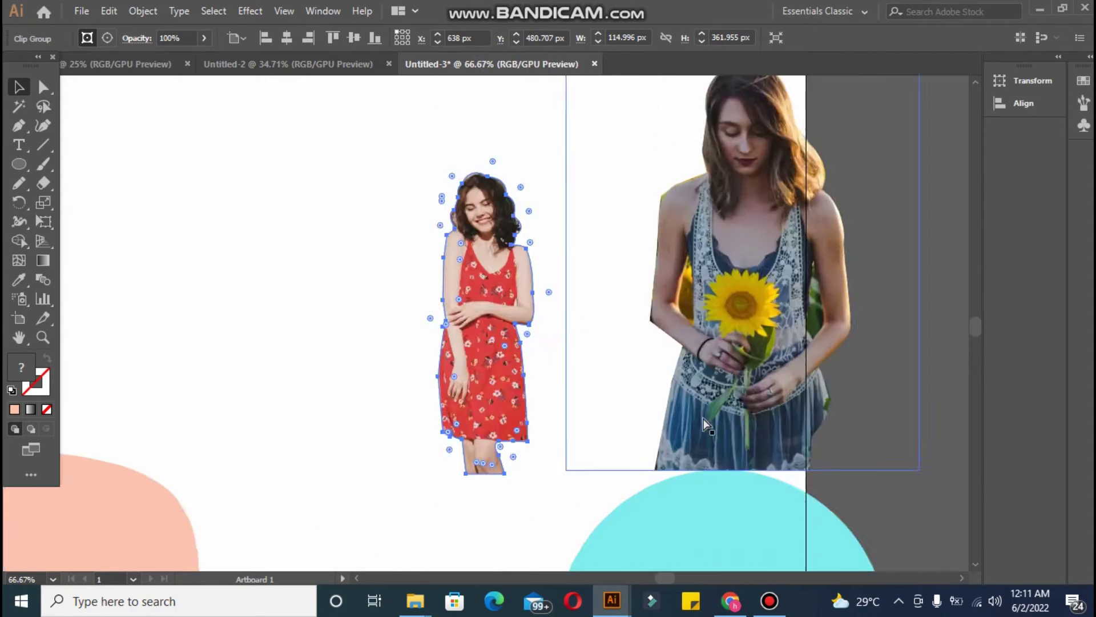
pyautogui.moveTo(666, 578)
pyautogui.mouseDown()
pyautogui.moveTo(635, 578)
pyautogui.moveTo(656, 577)
pyautogui.mouseUp()
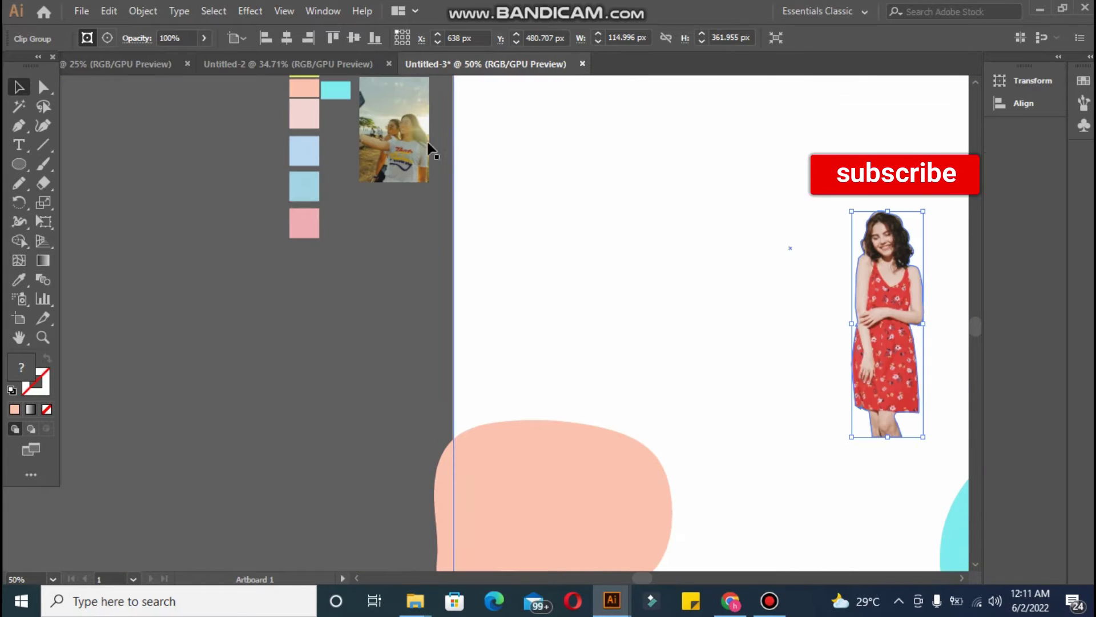
pyautogui.moveTo(410, 137); pyautogui.dragTo(597, 299)
pyautogui.hotkey('ctrl', '+')
# Step: Bring the selfie photo to the front, enlarge it, and shift it down-left
pyautogui.rightClick(484, 284)
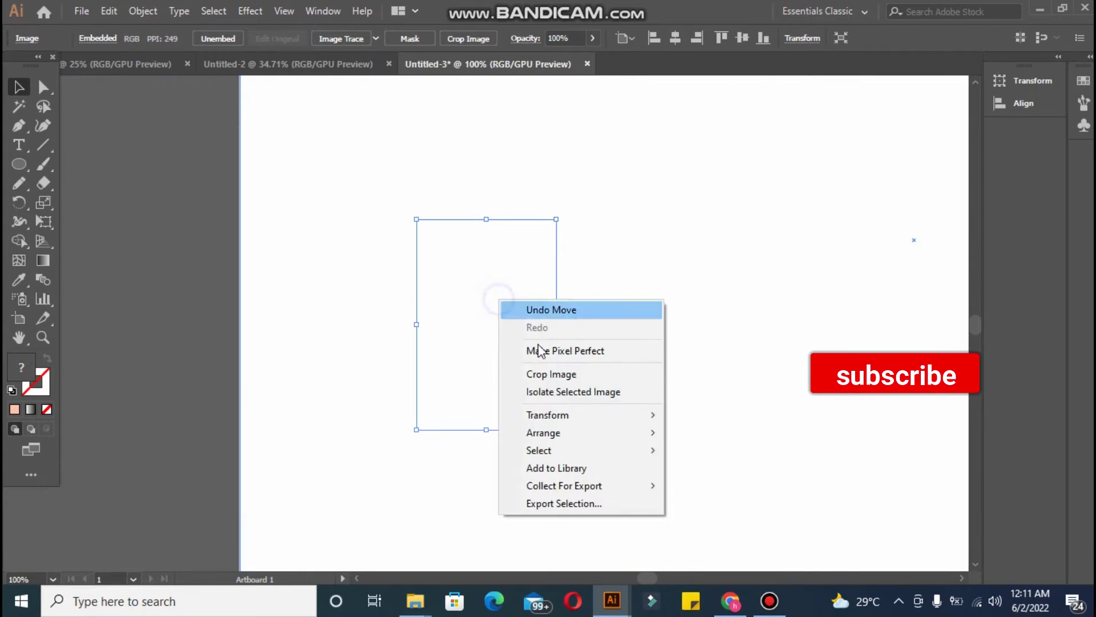
pyautogui.click(713, 431)
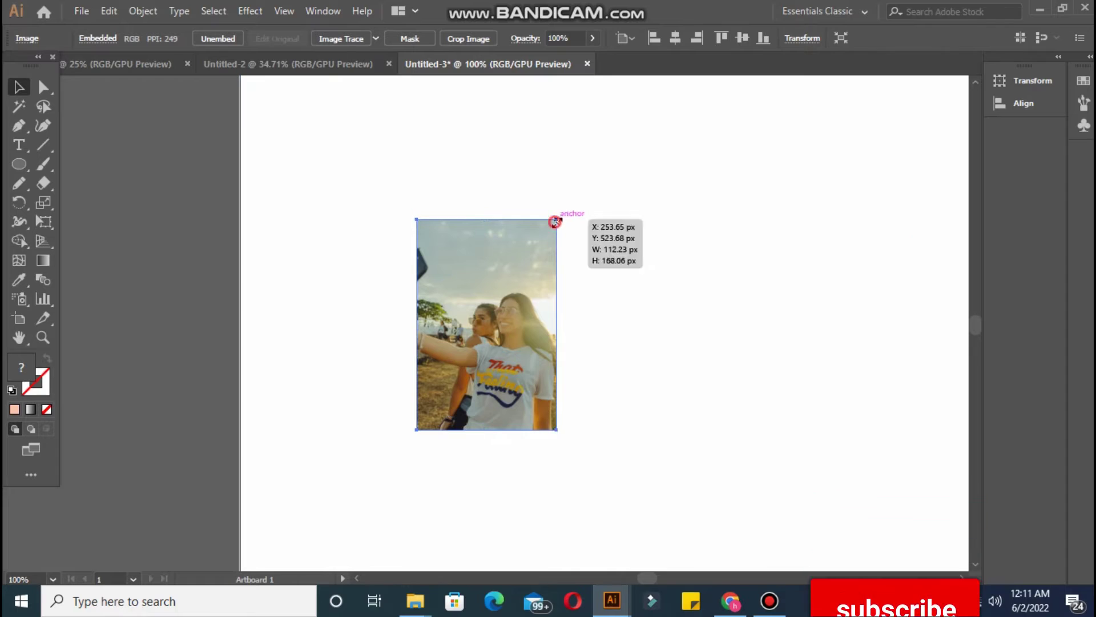
pyautogui.moveTo(556, 220); pyautogui.dragTo(660, 166)
pyautogui.moveTo(469, 265); pyautogui.dragTo(448, 306)
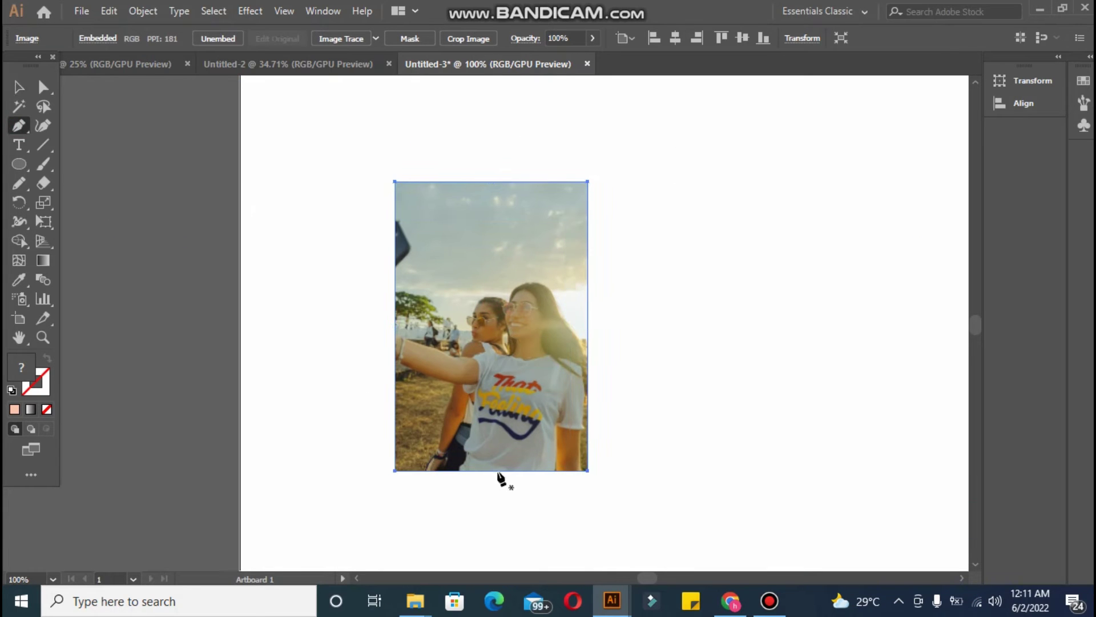
# Step: Trace a pen outline around the two women's heads, outstretched arm and shirts
pyautogui.moveTo(583, 428)
pyautogui.mouseDown()
pyautogui.moveTo(589, 369)
pyautogui.moveTo(587, 387)
pyautogui.moveTo(566, 326)
pyautogui.mouseUp()
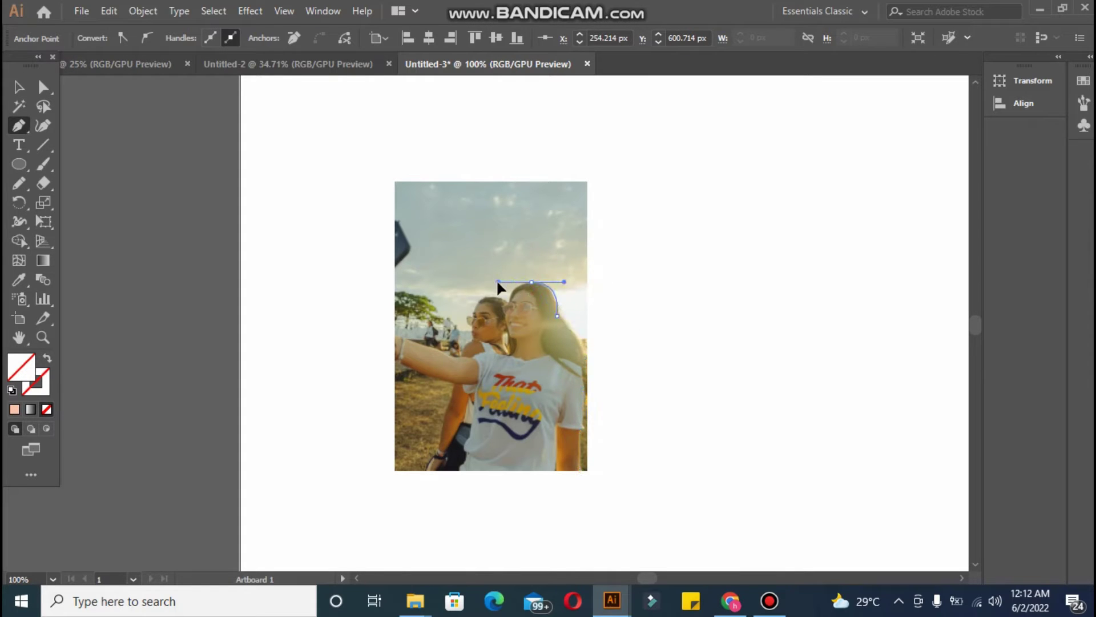
pyautogui.moveTo(498, 285); pyautogui.dragTo(512, 303)
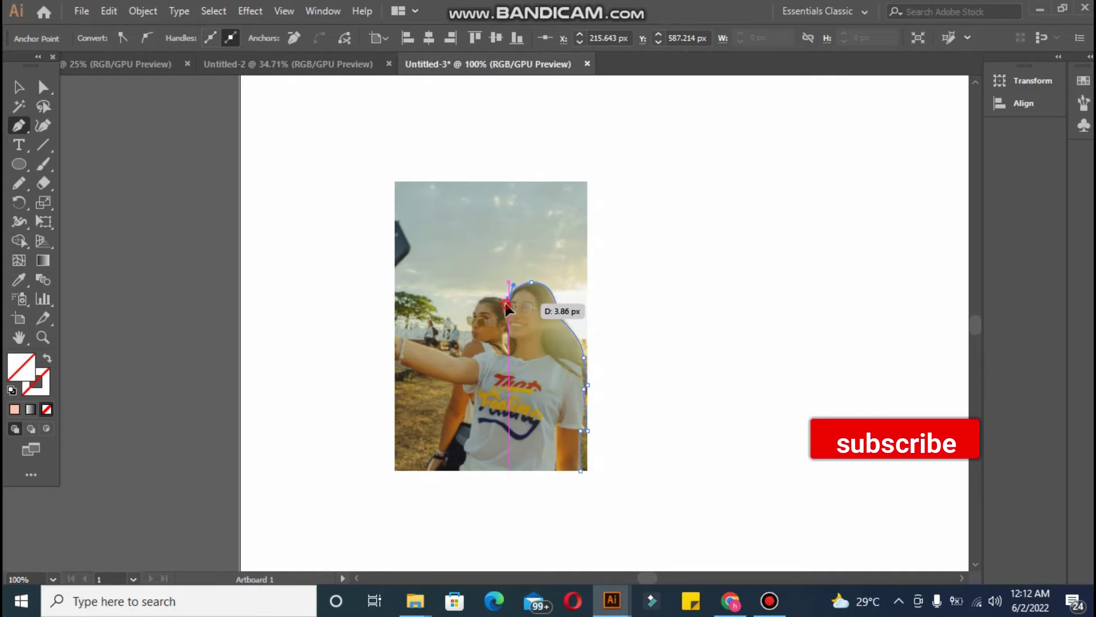
pyautogui.moveTo(476, 305); pyautogui.dragTo(460, 322)
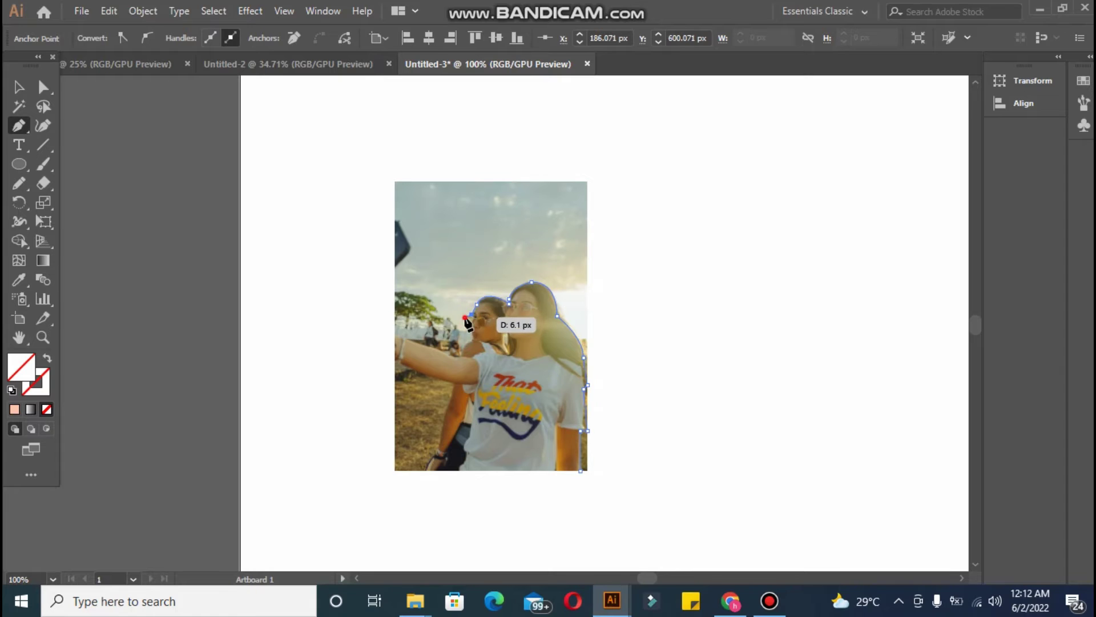
pyautogui.moveTo(467, 324)
pyautogui.mouseDown()
pyautogui.moveTo(482, 333)
pyautogui.moveTo(462, 348)
pyautogui.mouseUp()
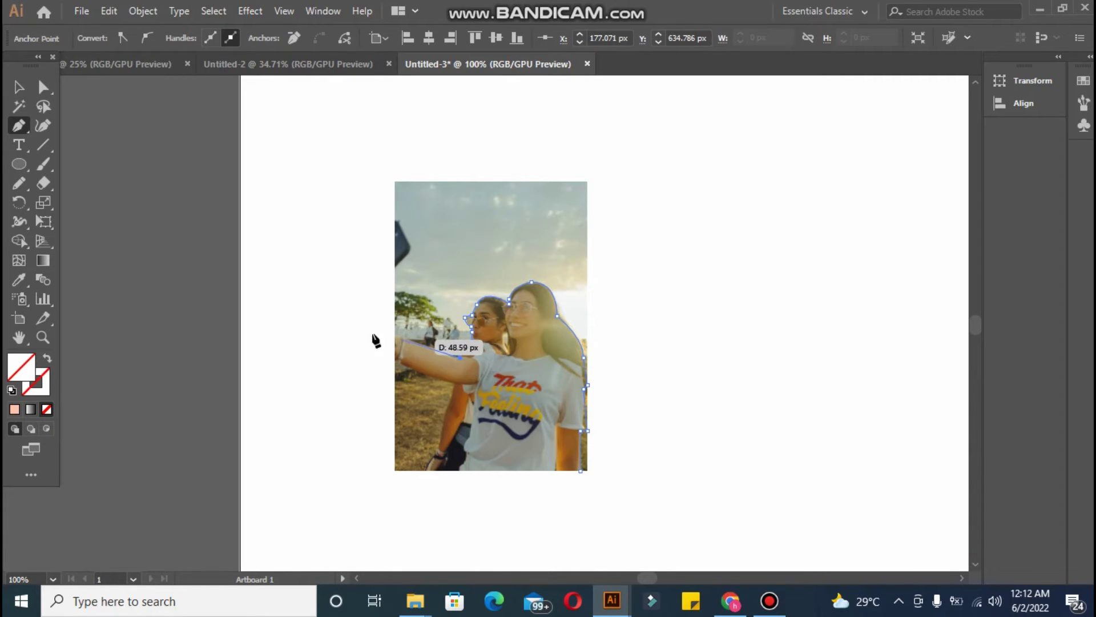
pyautogui.moveTo(374, 340)
pyautogui.mouseDown()
pyautogui.moveTo(428, 345)
pyautogui.moveTo(397, 361)
pyautogui.moveTo(455, 391)
pyautogui.mouseUp()
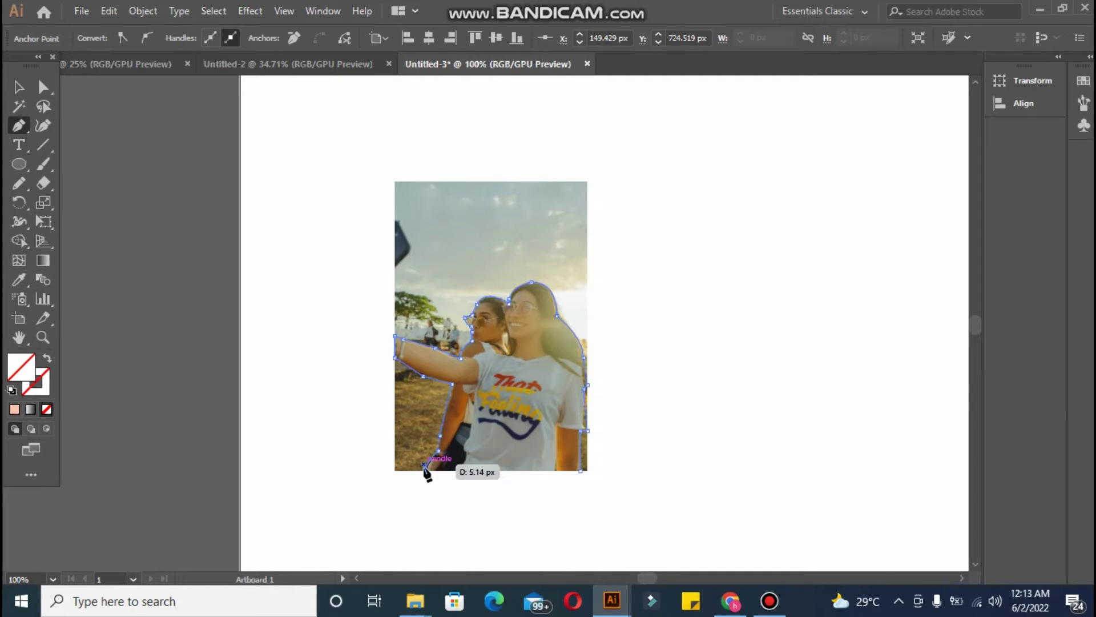
pyautogui.click(425, 470)
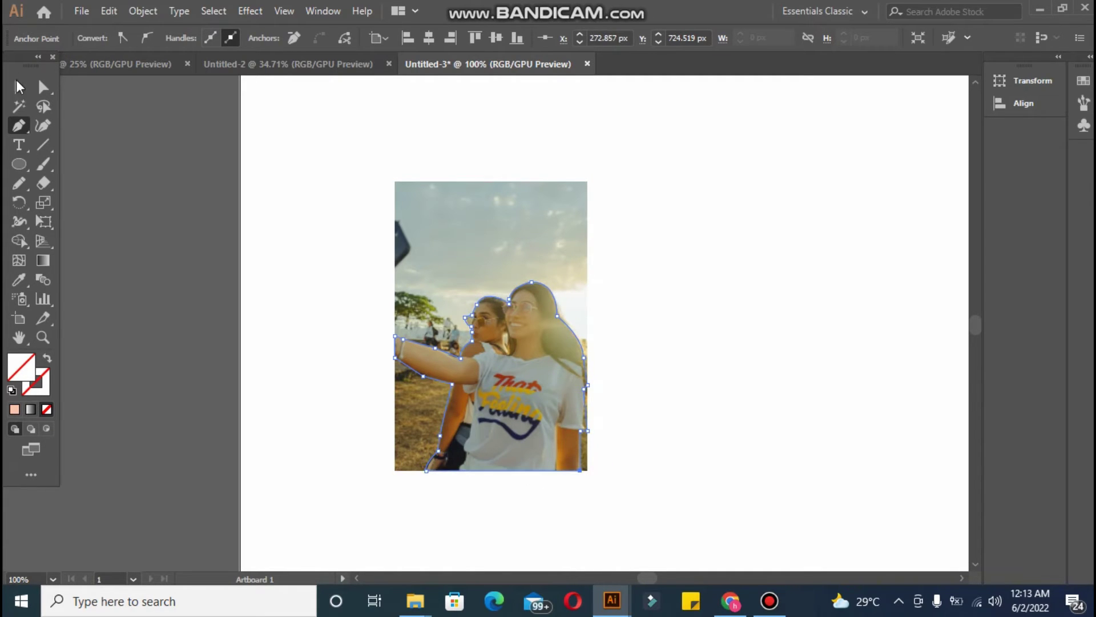
pyautogui.press('v')
pyautogui.click(416, 196)
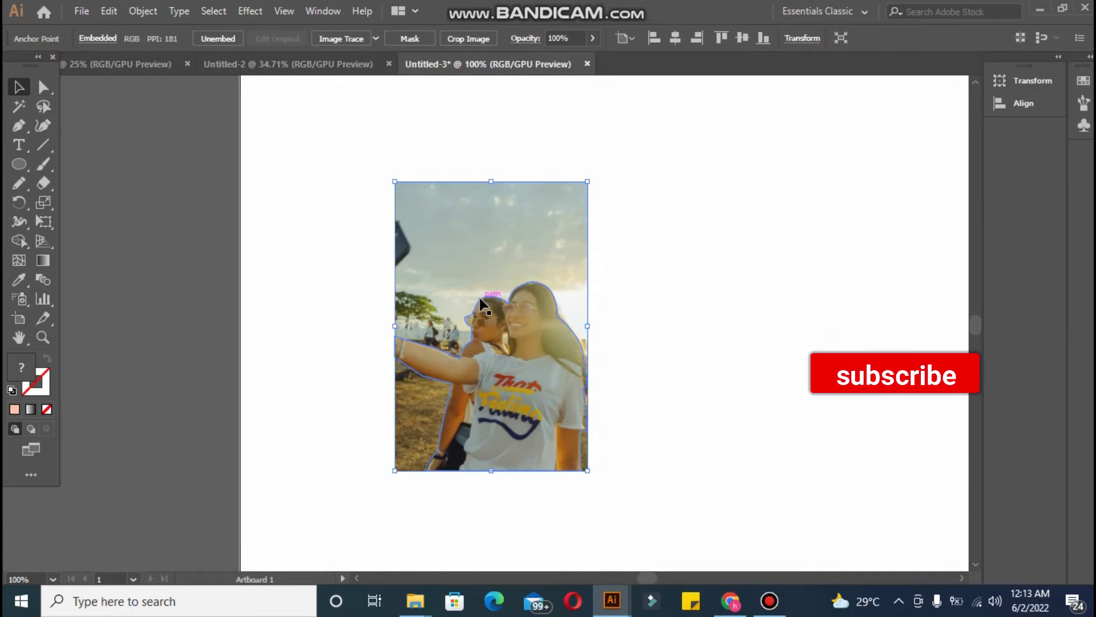
# Step: Clip the selfie photo to its outline and move the two women left off the artboard
pyautogui.rightClick(481, 301)
pyautogui.click(517, 414)
pyautogui.moveTo(514, 350); pyautogui.dragTo(154, 288)
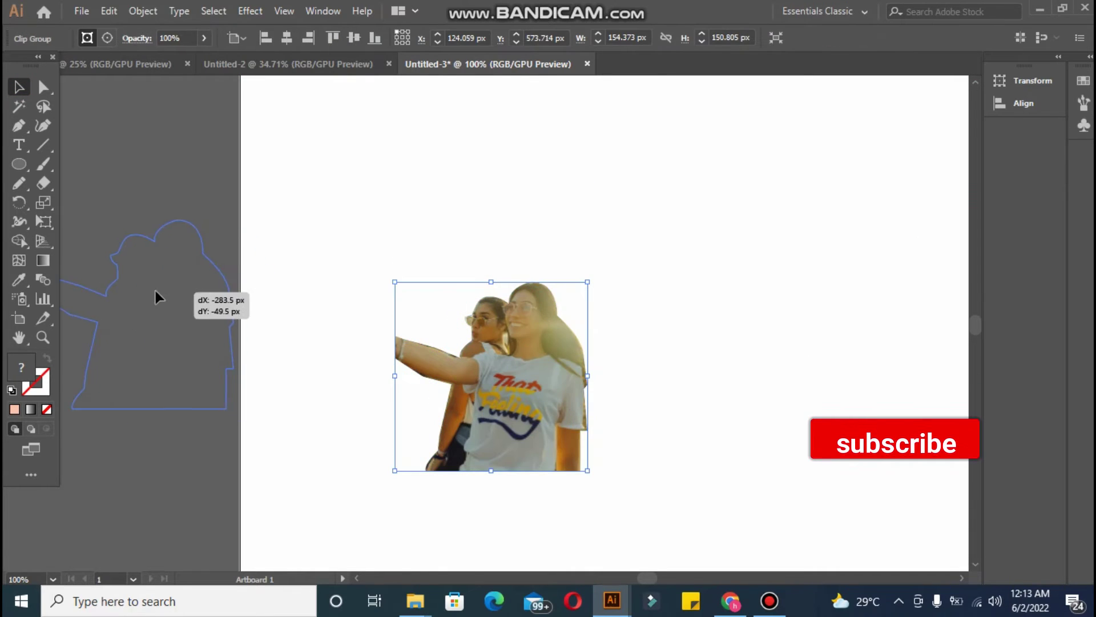
pyautogui.hotkey('ctrl', '-')
pyautogui.hotkey('ctrl', '-')
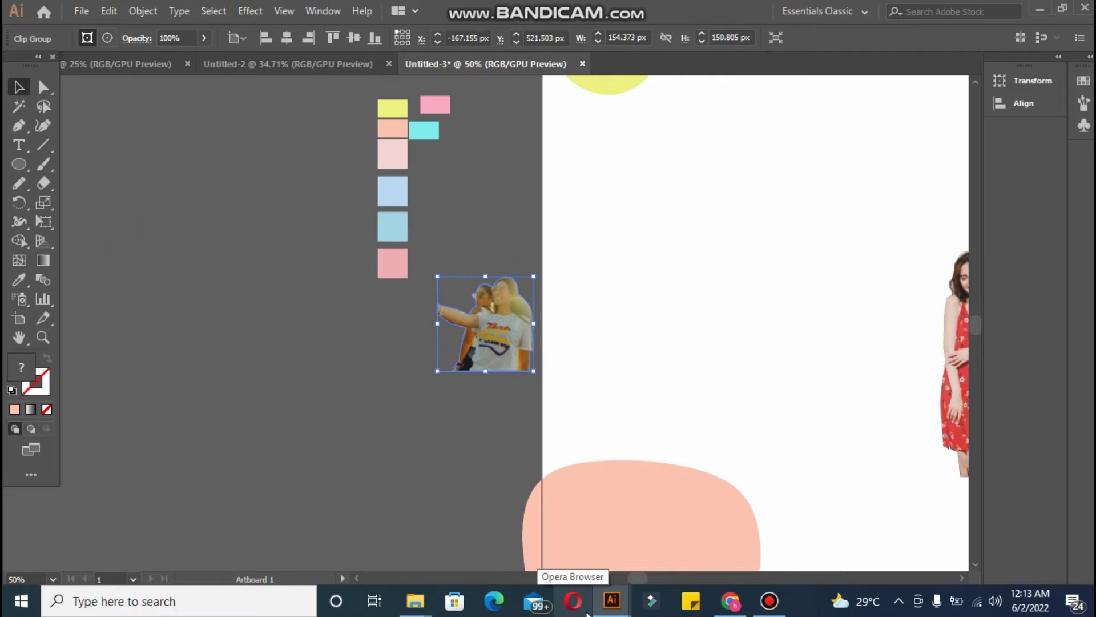
pyautogui.click(293, 379)
# Step: Park the sunflower and red-dress cut-outs side by side off the artboard
pyautogui.hscroll(10, 671, 354)
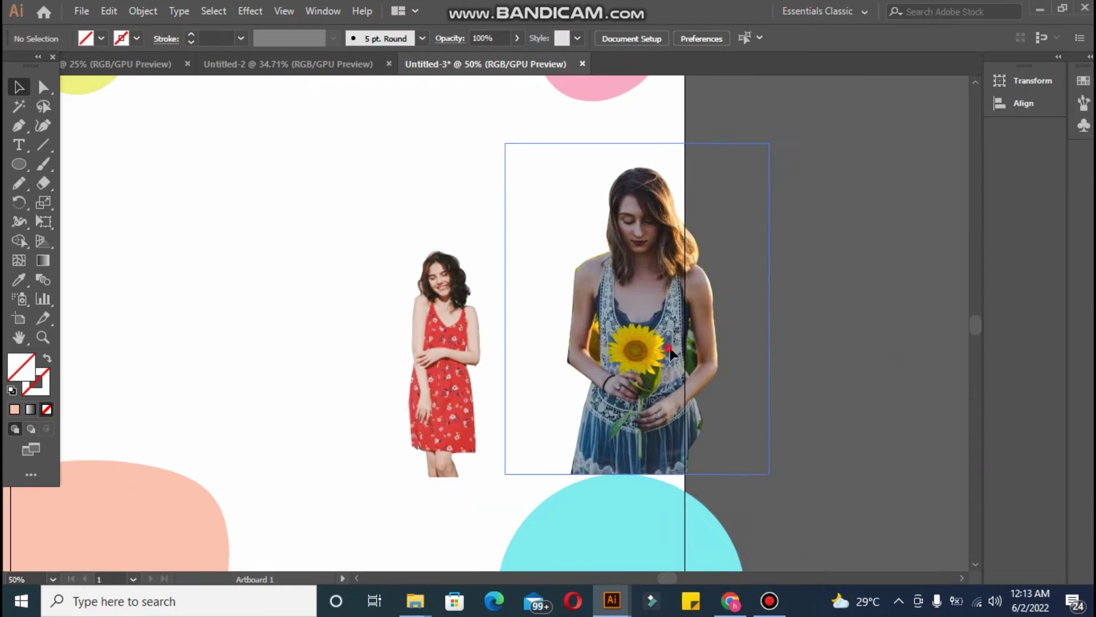
pyautogui.moveTo(670, 354); pyautogui.dragTo(828, 351)
pyautogui.moveTo(442, 365); pyautogui.dragTo(859, 365)
pyautogui.moveTo(679, 578); pyautogui.dragTo(658, 578)
pyautogui.press('m')
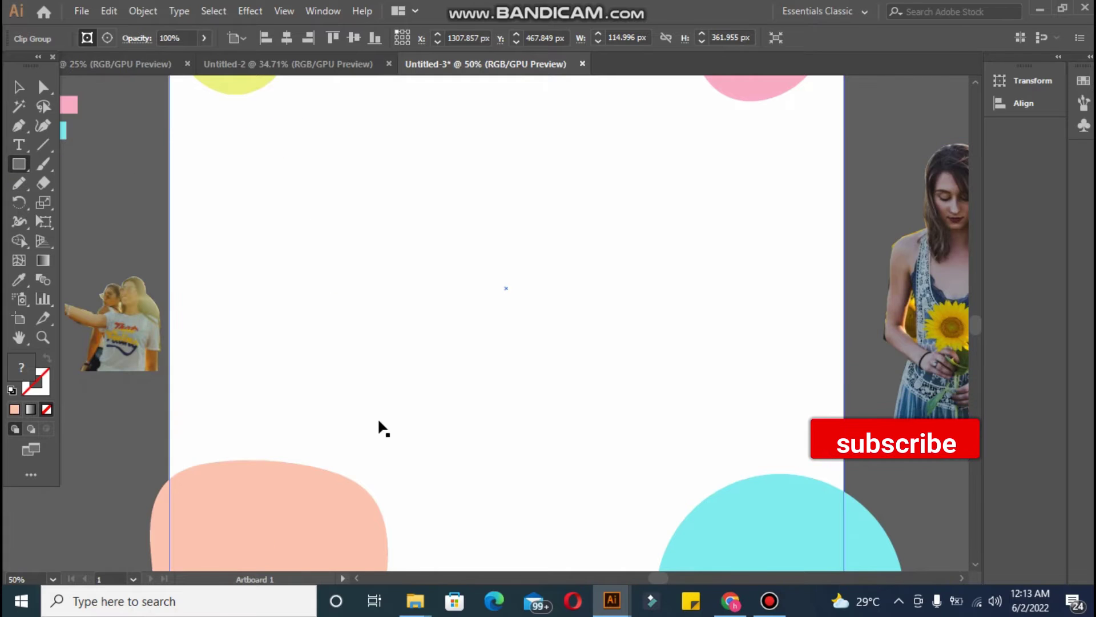
pyautogui.hotkey('ctrl', '-')
# Step: Draw a square near the artboard's top-left and fill it light pink
pyautogui.moveTo(688, 578); pyautogui.dragTo(657, 578)
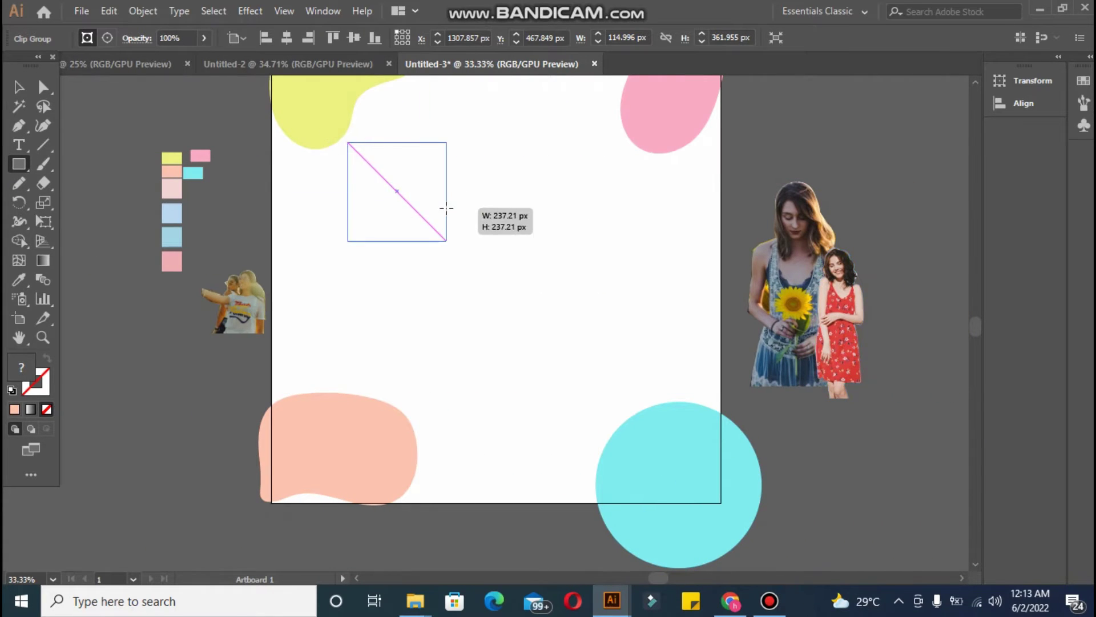
pyautogui.moveTo(348, 142); pyautogui.dragTo(448, 242)
pyautogui.click(19, 279)
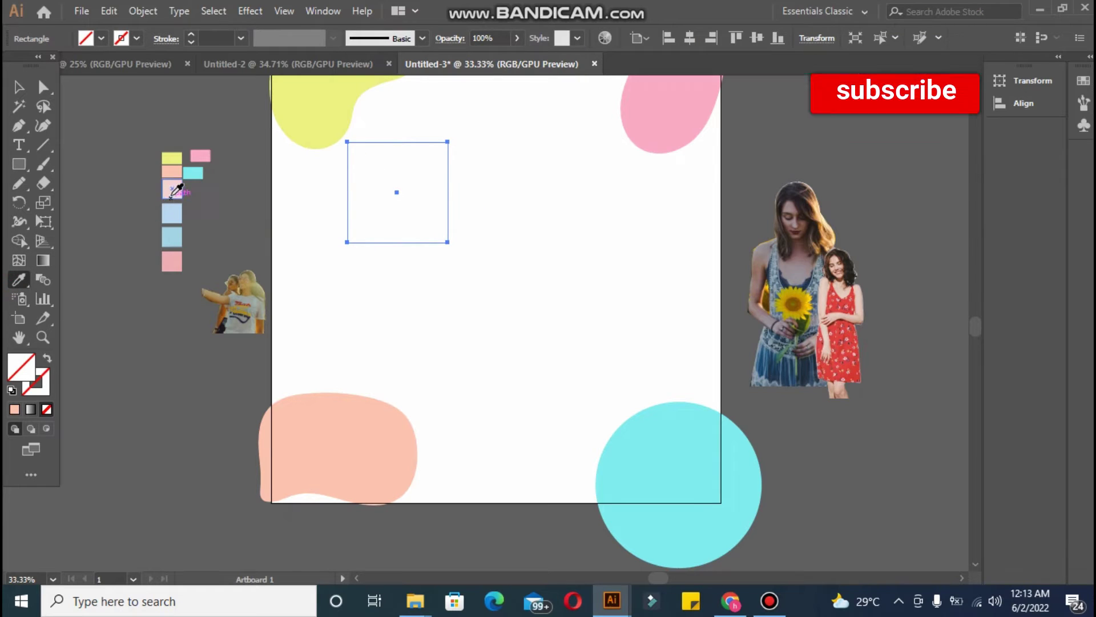
pyautogui.click(172, 188)
pyautogui.click(19, 87)
pyautogui.click(98, 122)
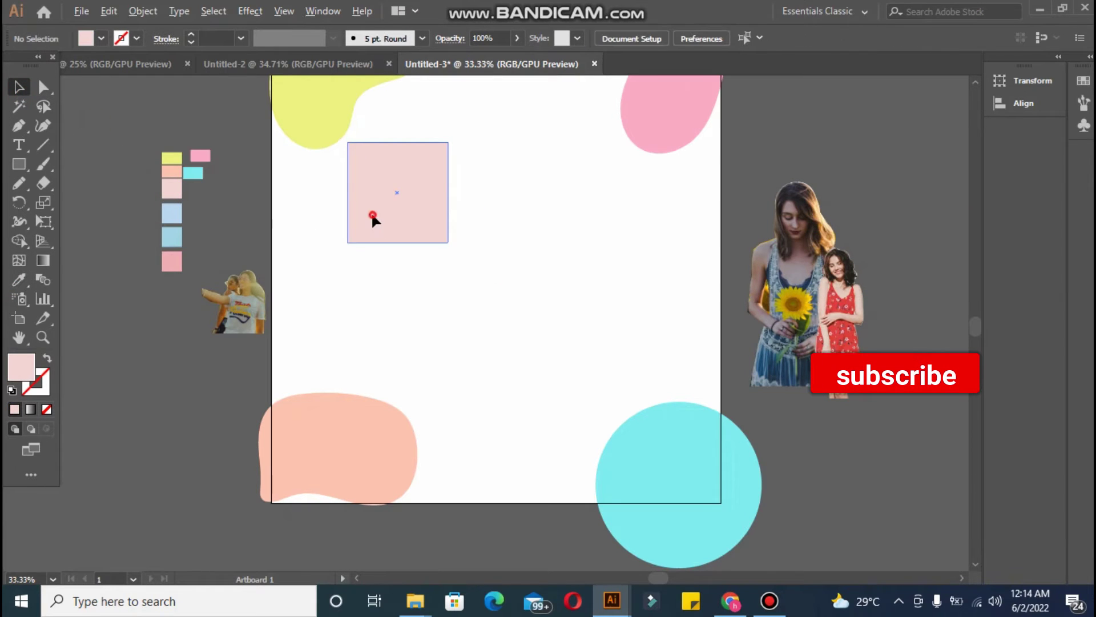
# Step: Resize the pink square to about 227 px and place an evenly spaced copy to its right
pyautogui.moveTo(372, 219); pyautogui.dragTo(492, 221)
pyautogui.press('Escape')
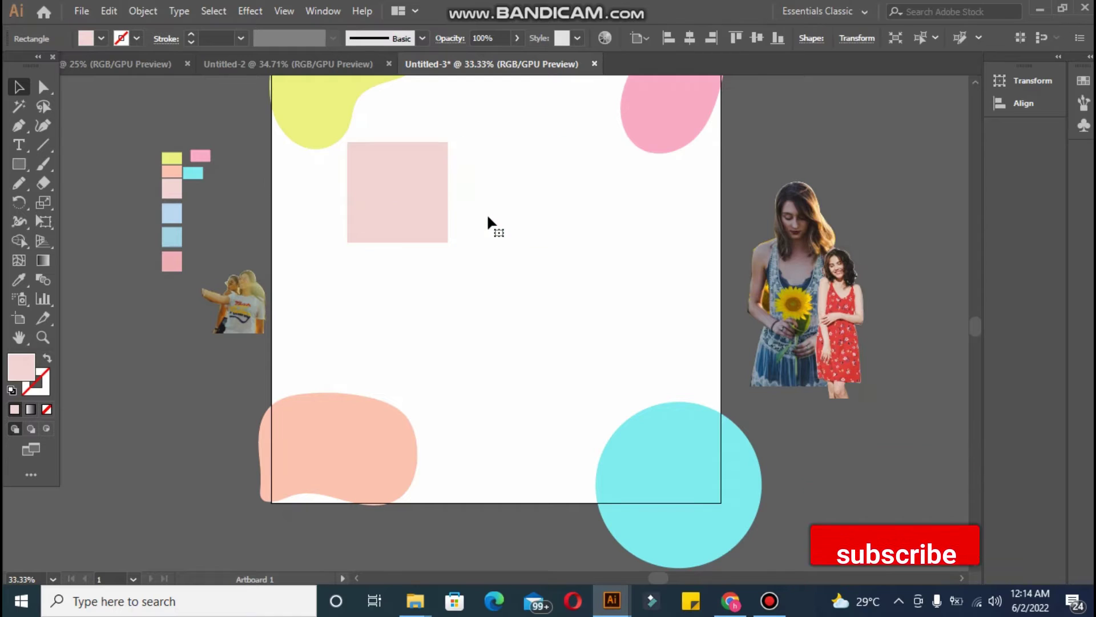
pyautogui.click(439, 237)
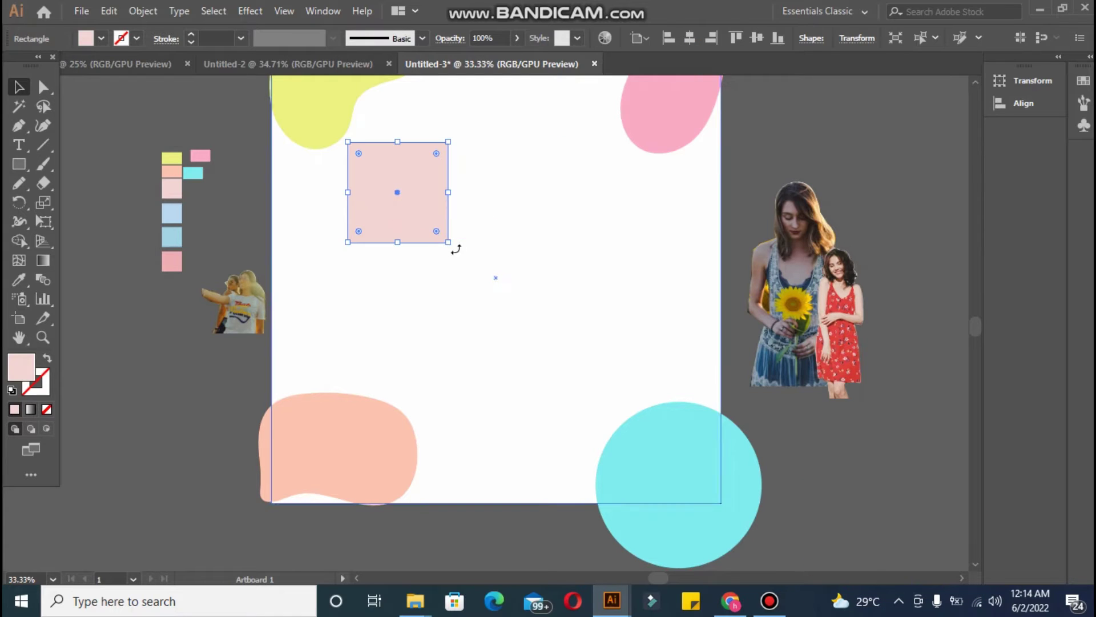
pyautogui.moveTo(448, 243); pyautogui.dragTo(479, 271)
pyautogui.moveTo(413, 235); pyautogui.dragTo(563, 234)
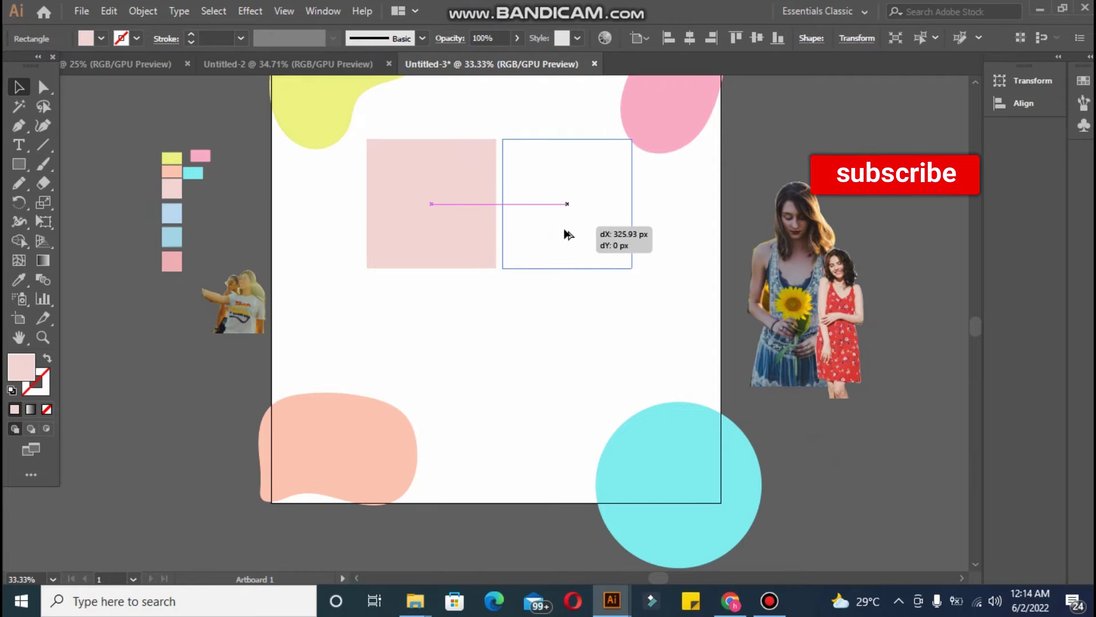
pyautogui.moveTo(470, 237); pyautogui.dragTo(463, 237)
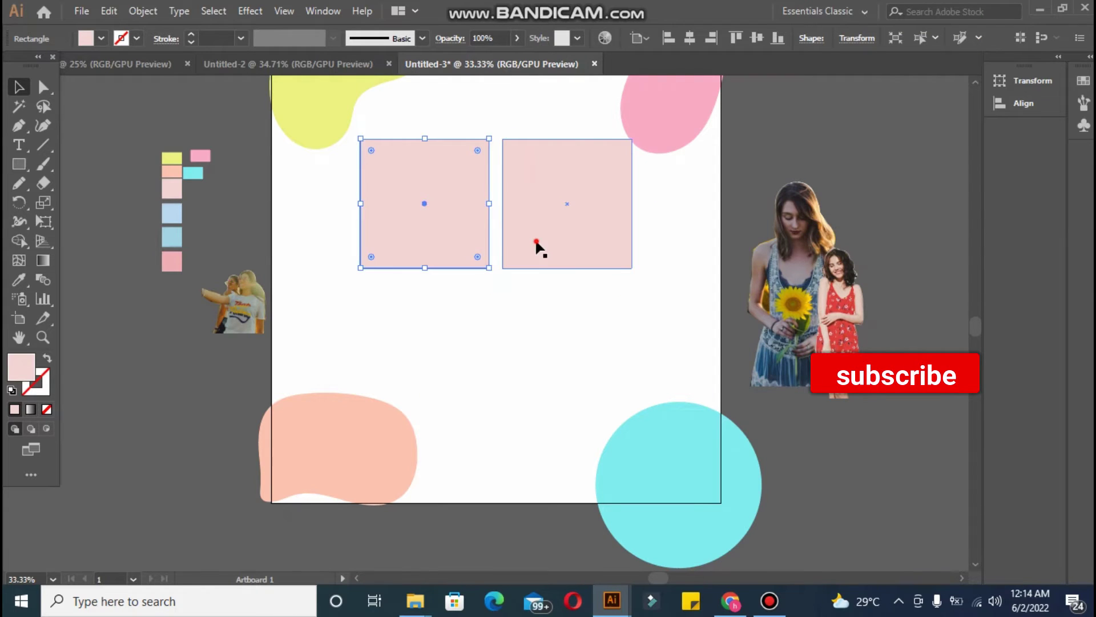
pyautogui.moveTo(535, 243); pyautogui.dragTo(531, 249)
# Step: Duplicate both top squares downward to complete the 2×2 grid
pyautogui.click(517, 277)
pyautogui.keyDown('shift'); pyautogui.click(399, 251); pyautogui.keyUp('shift')
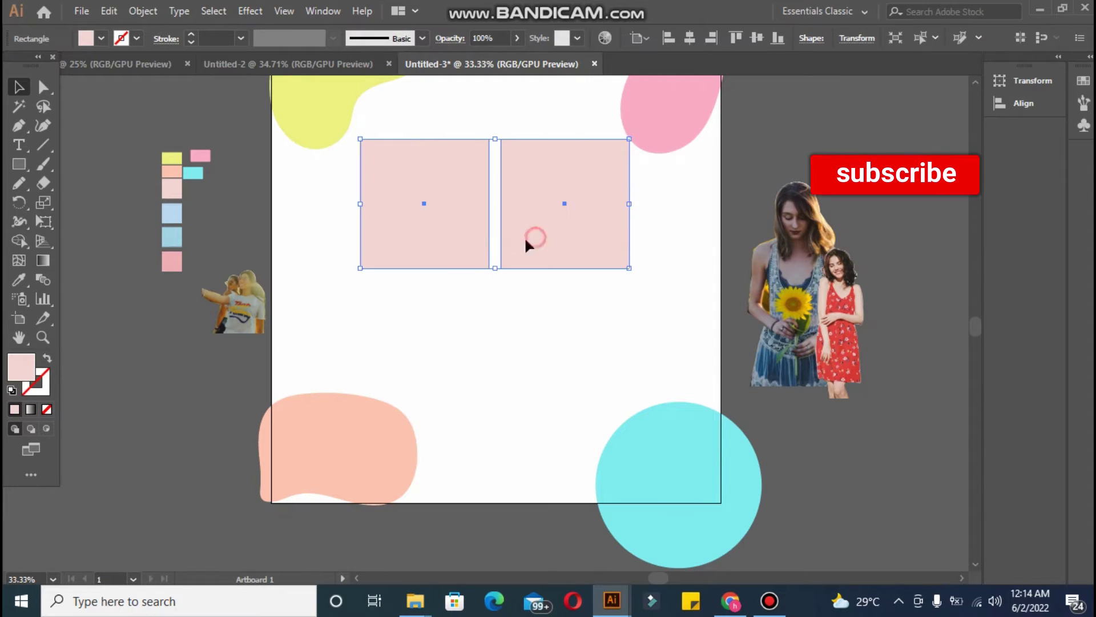
pyautogui.moveTo(453, 254); pyautogui.dragTo(455, 399)
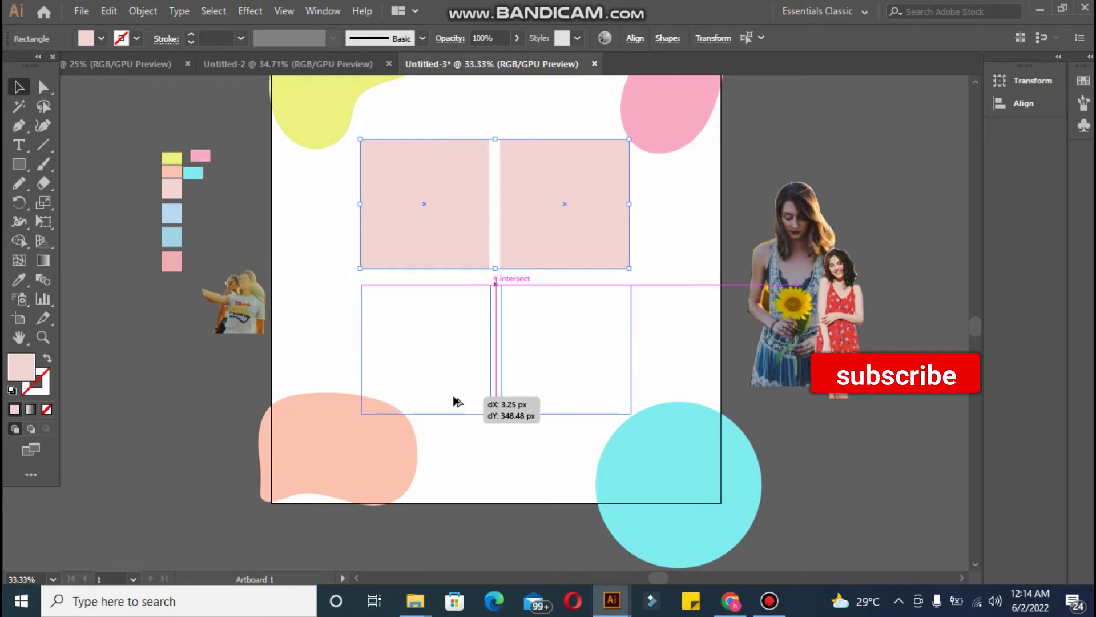
pyautogui.click(656, 342)
pyautogui.click(582, 244)
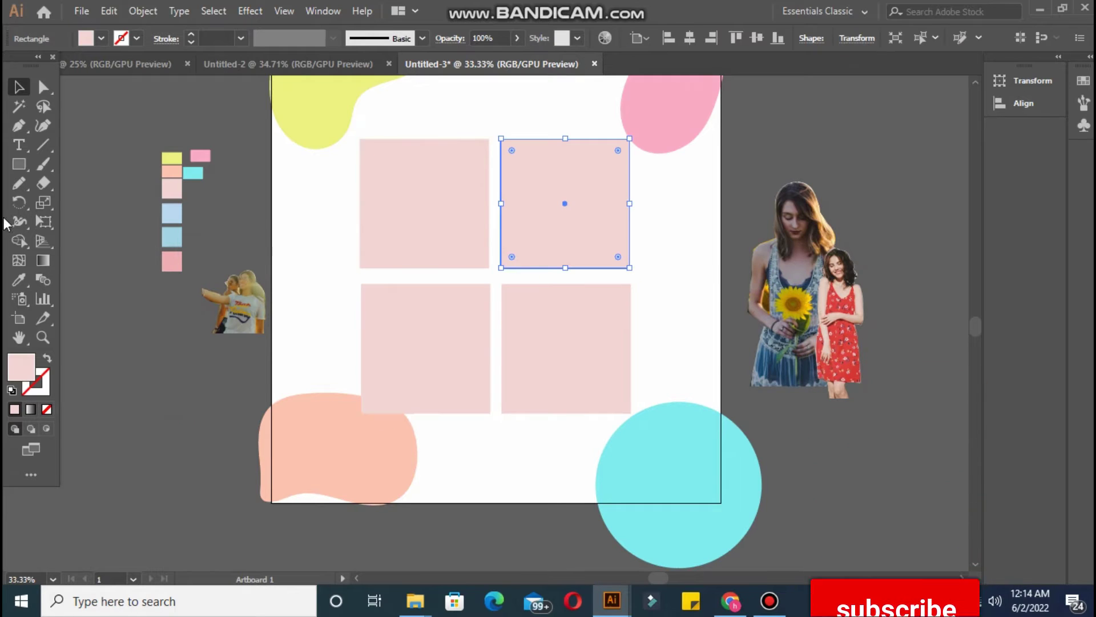
# Step: Colour the top-right square light blue, the bottom-left blue and the bottom-right darker pink
pyautogui.click(182, 215)
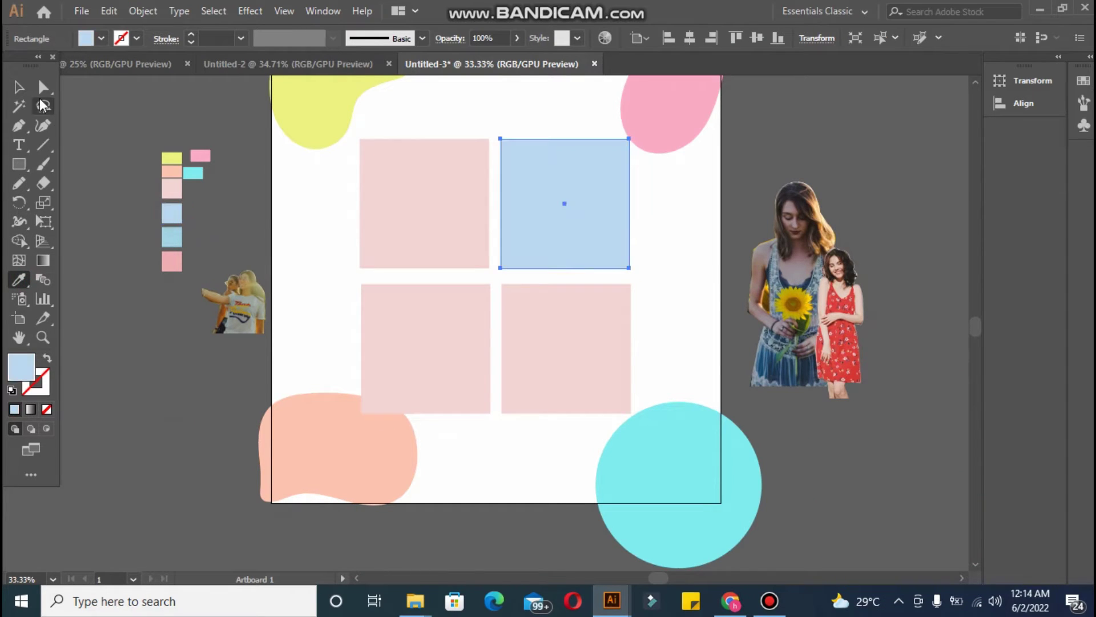
pyautogui.click(18, 86)
pyautogui.click(367, 384)
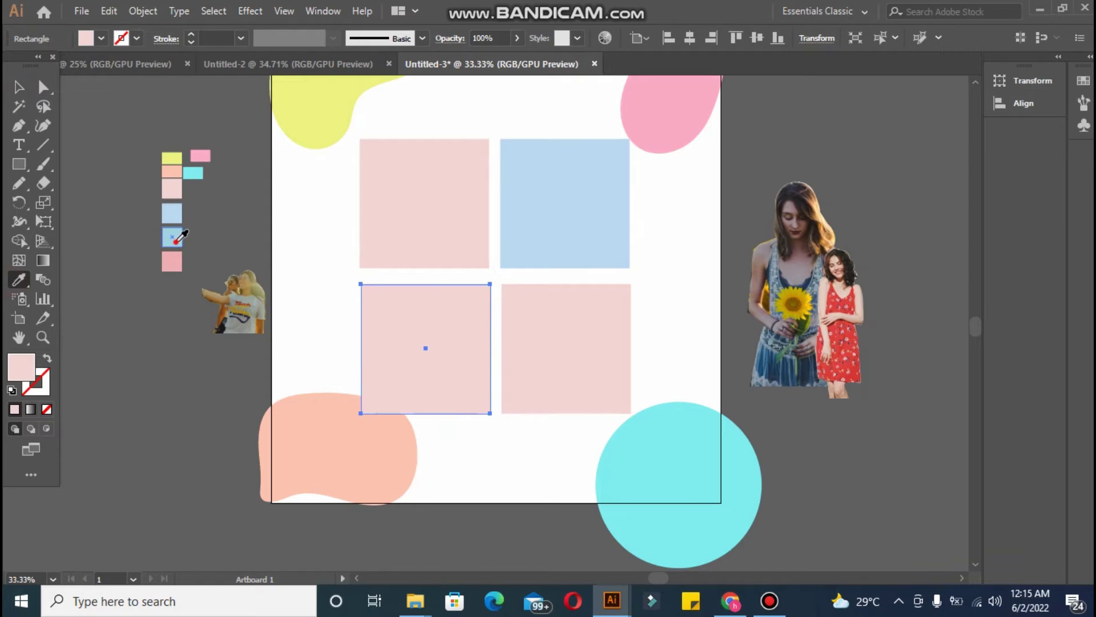
pyautogui.click(177, 241)
pyautogui.click(19, 87)
pyautogui.click(547, 370)
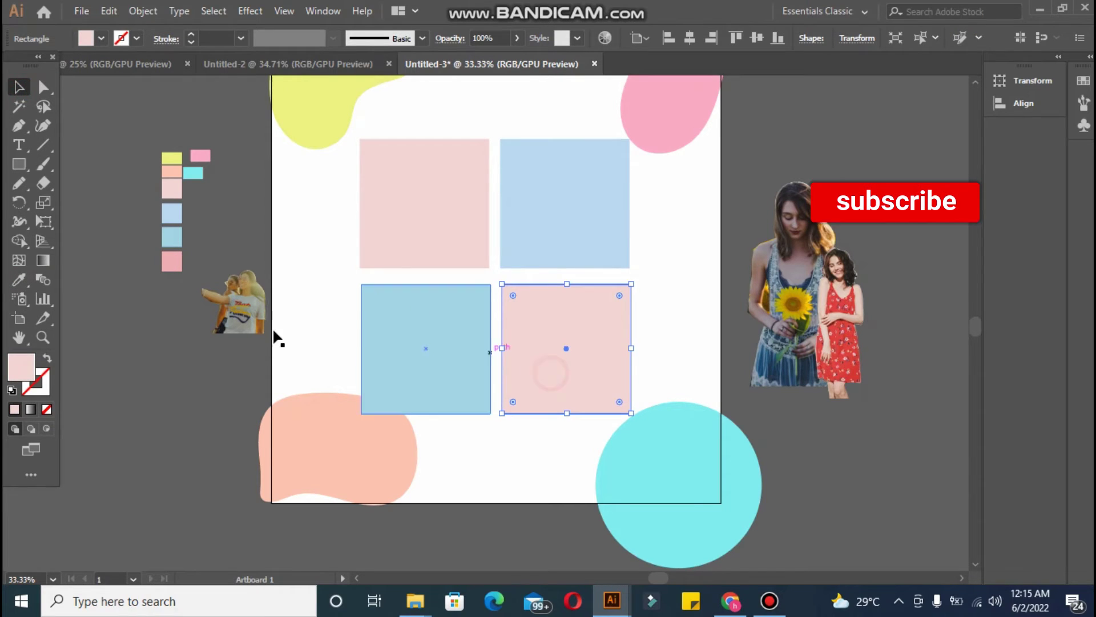
pyautogui.click(19, 280)
pyautogui.click(171, 261)
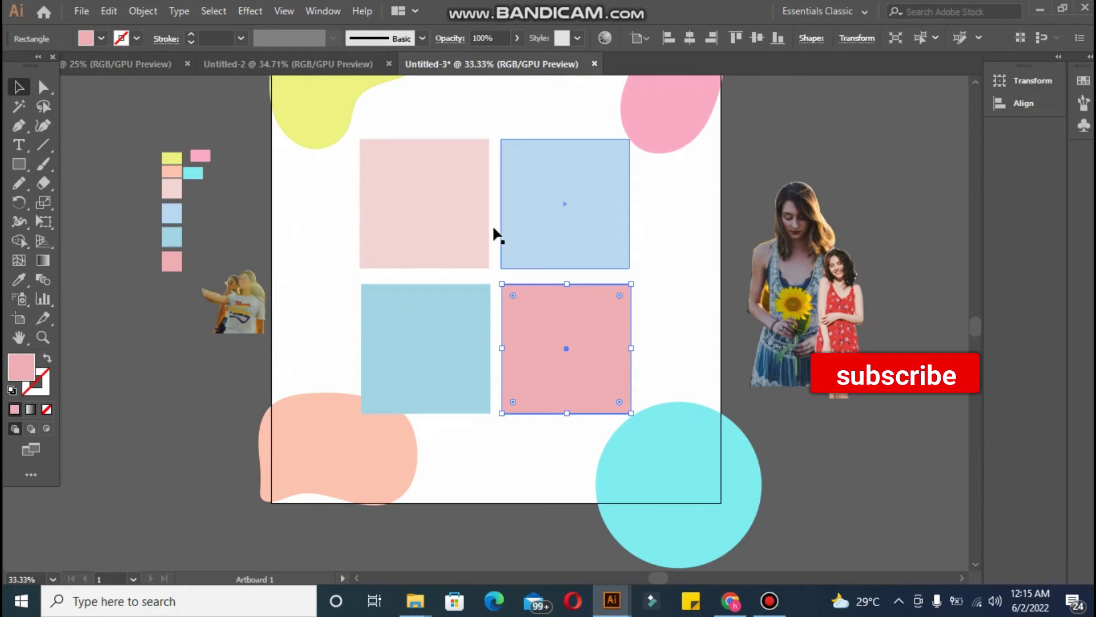
# Step: Undo an accidental move of the blue square and select the top-left square with Direct Selection
pyautogui.moveTo(533, 209); pyautogui.dragTo(542, 220)
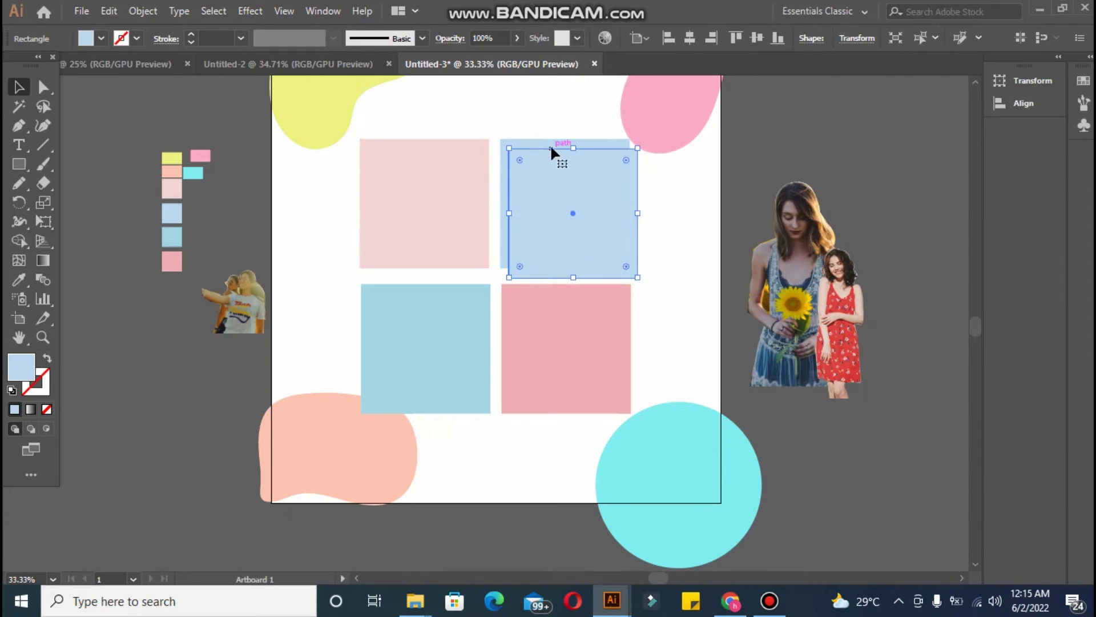
pyautogui.hotkey('ctrl', 'z')
pyautogui.keyDown('shift'); pyautogui.click(443, 220); pyautogui.keyUp('shift')
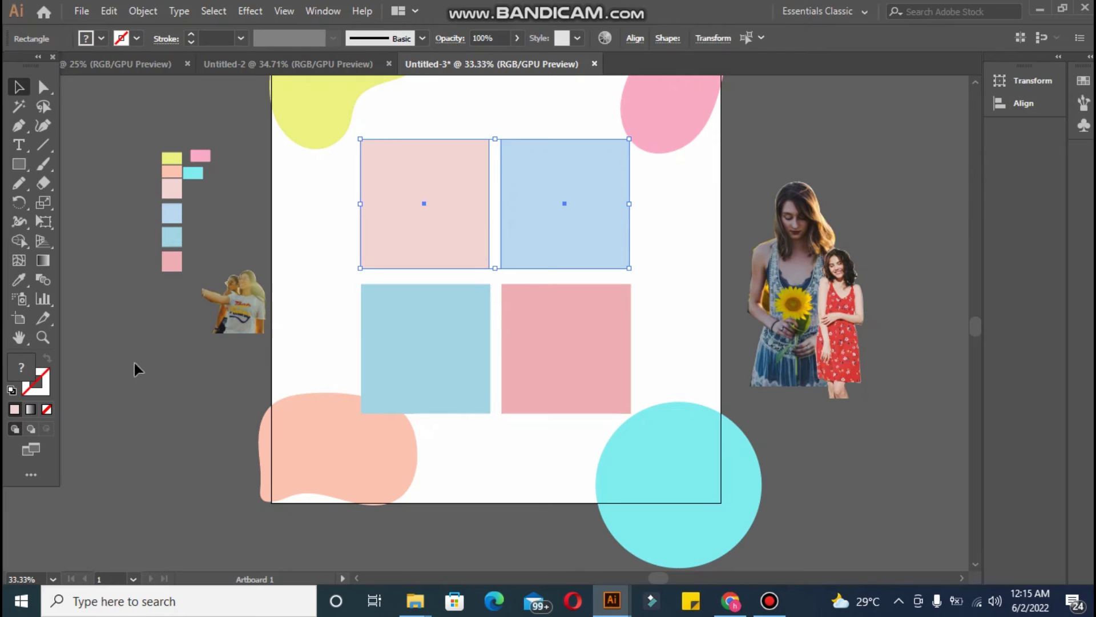
pyautogui.press('a')
pyautogui.click(445, 231)
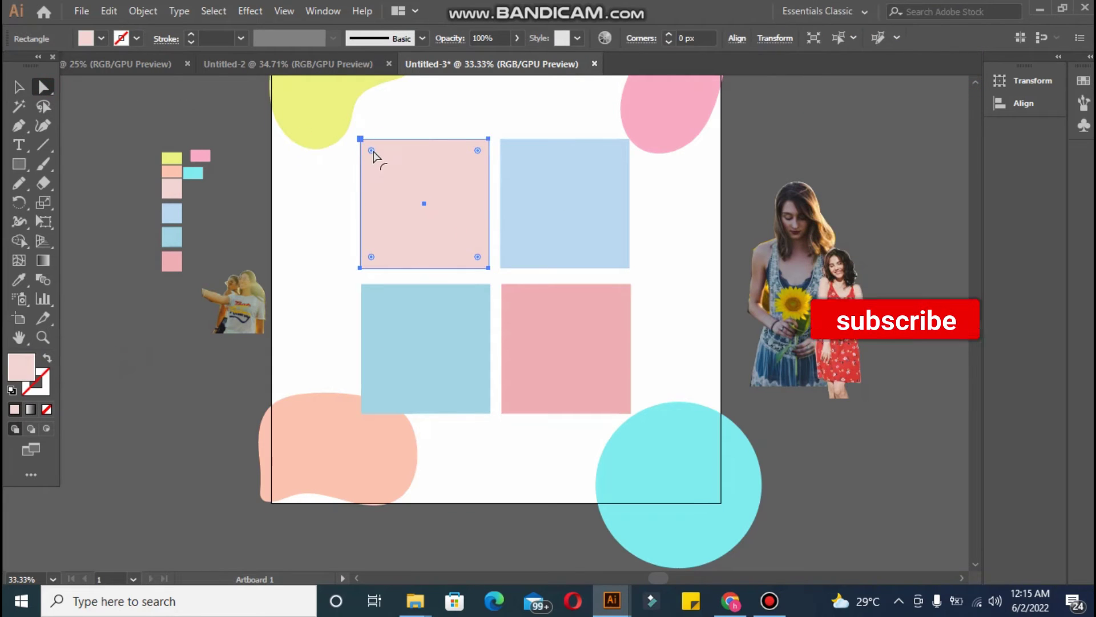
# Step: Round the squares' corners by dragging their live-corner widgets inward
pyautogui.moveTo(374, 152); pyautogui.dragTo(423, 165)
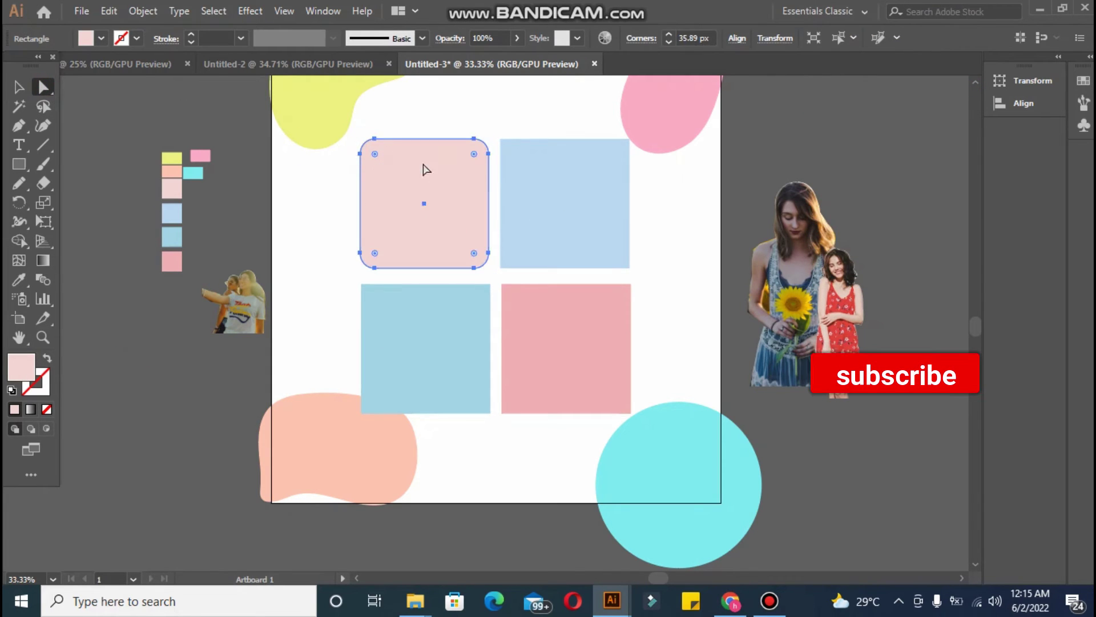
pyautogui.click(479, 334)
pyautogui.moveTo(375, 303); pyautogui.dragTo(379, 311)
pyautogui.click(553, 330)
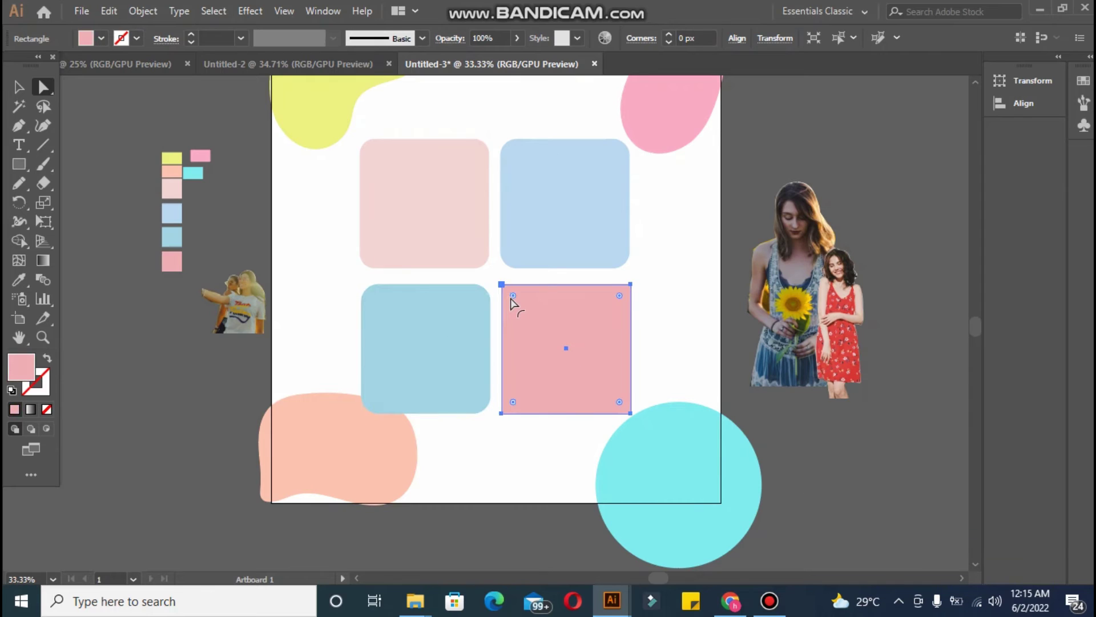
pyautogui.click(215, 381)
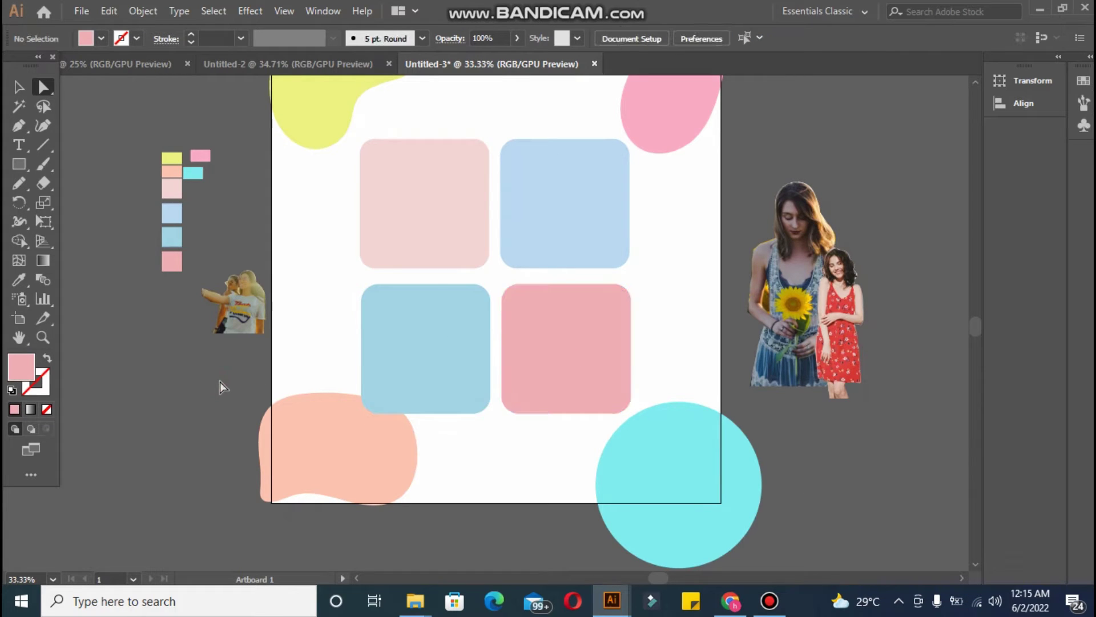
# Step: Group the four rounded squares with Ctrl+G, then ungroup them
pyautogui.click(19, 87)
pyautogui.click(400, 211)
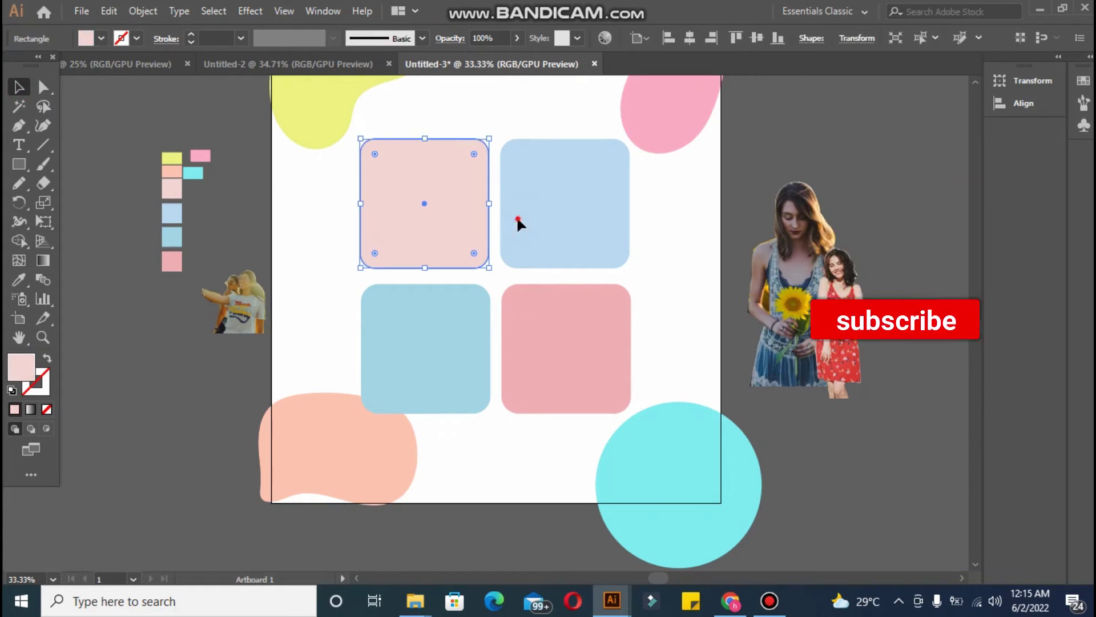
pyautogui.keyDown('shift'); pyautogui.click(517, 223); pyautogui.keyUp('shift')
pyautogui.keyDown('shift'); pyautogui.click(566, 349); pyautogui.keyUp('shift')
pyautogui.keyDown('shift'); pyautogui.click(406, 317); pyautogui.keyUp('shift')
pyautogui.hotkey('ctrl', 'g')
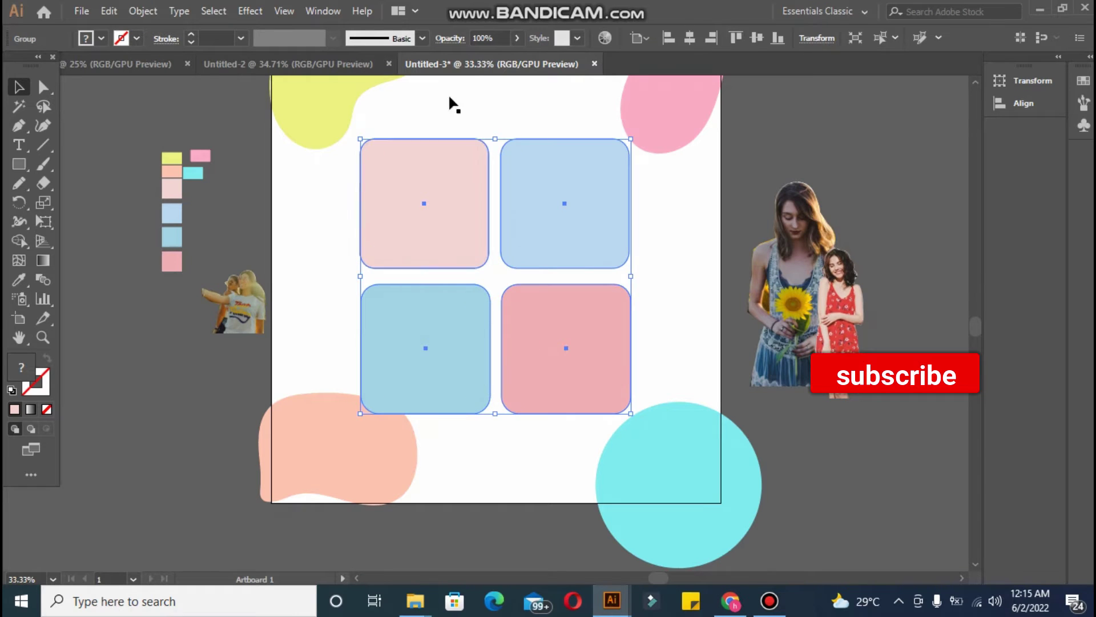
pyautogui.rightClick(426, 371)
pyautogui.click(457, 251)
pyautogui.click(673, 220)
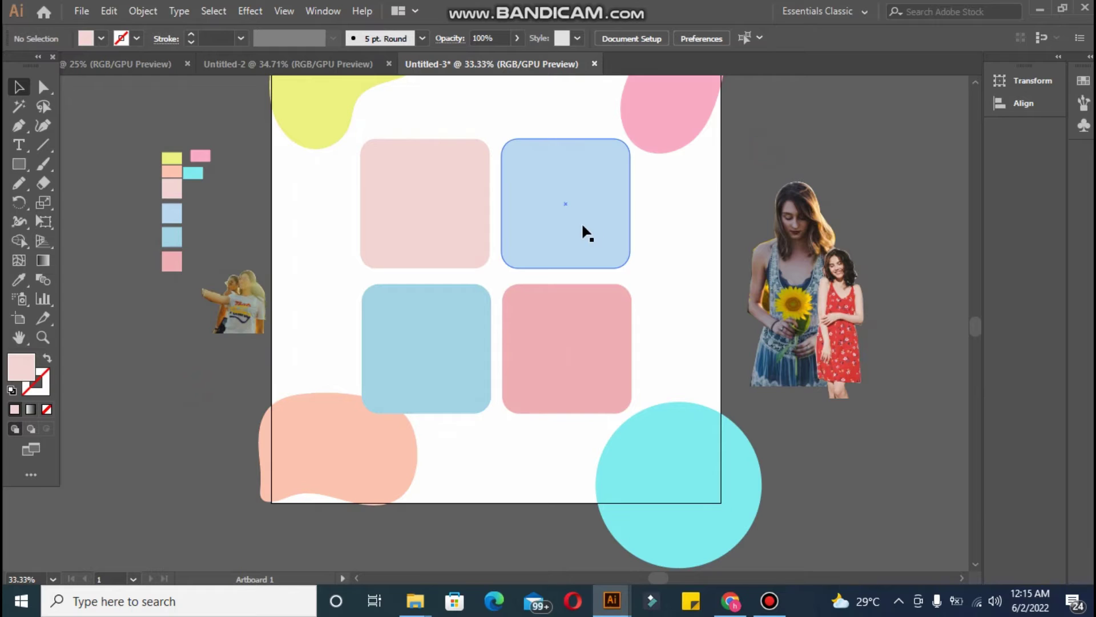
# Step: Create an offset copy behind the blue square and fill it grey as a shadow
pyautogui.moveTo(581, 221); pyautogui.dragTo(502, 157)
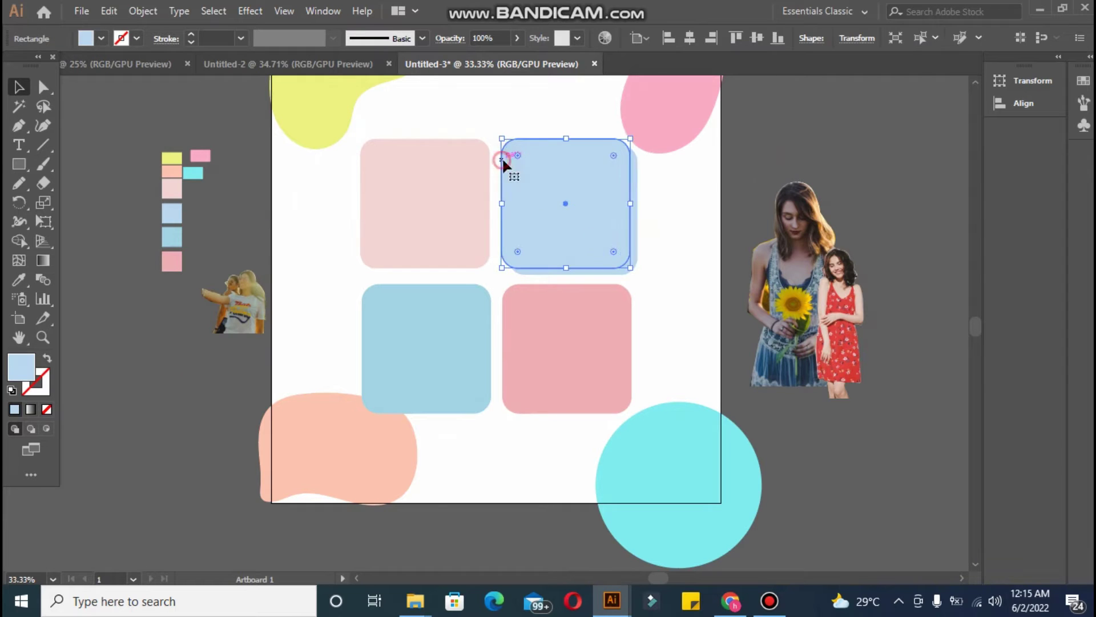
pyautogui.rightClick(502, 158)
pyautogui.click(698, 412)
pyautogui.click(802, 401)
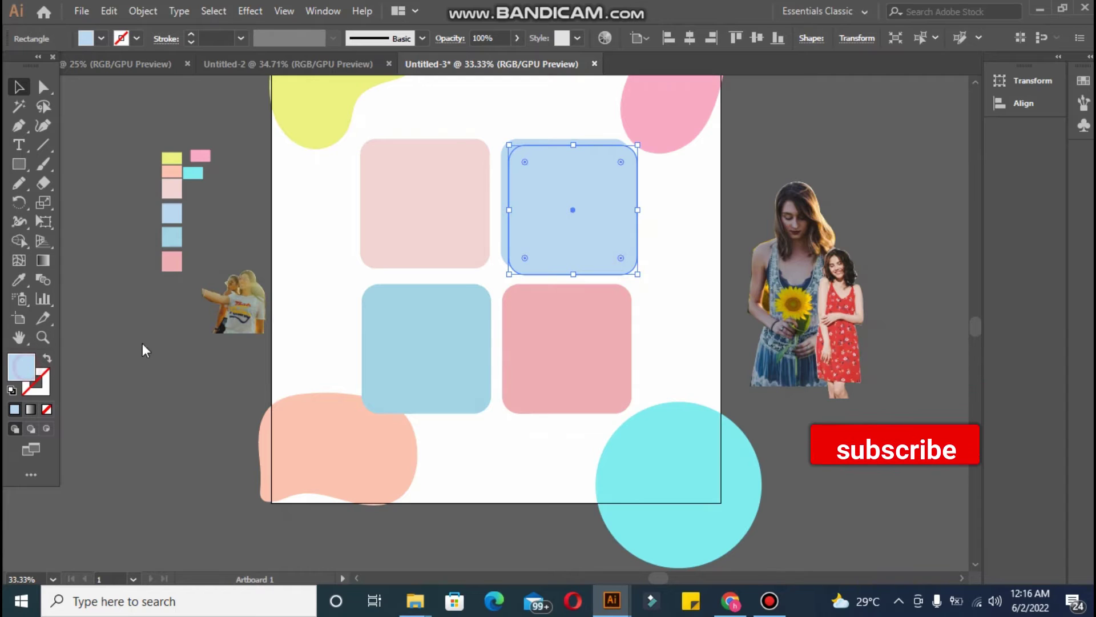
pyautogui.doubleClick(27, 369)
pyautogui.click(343, 253)
pyautogui.click(720, 199)
pyautogui.click(856, 150)
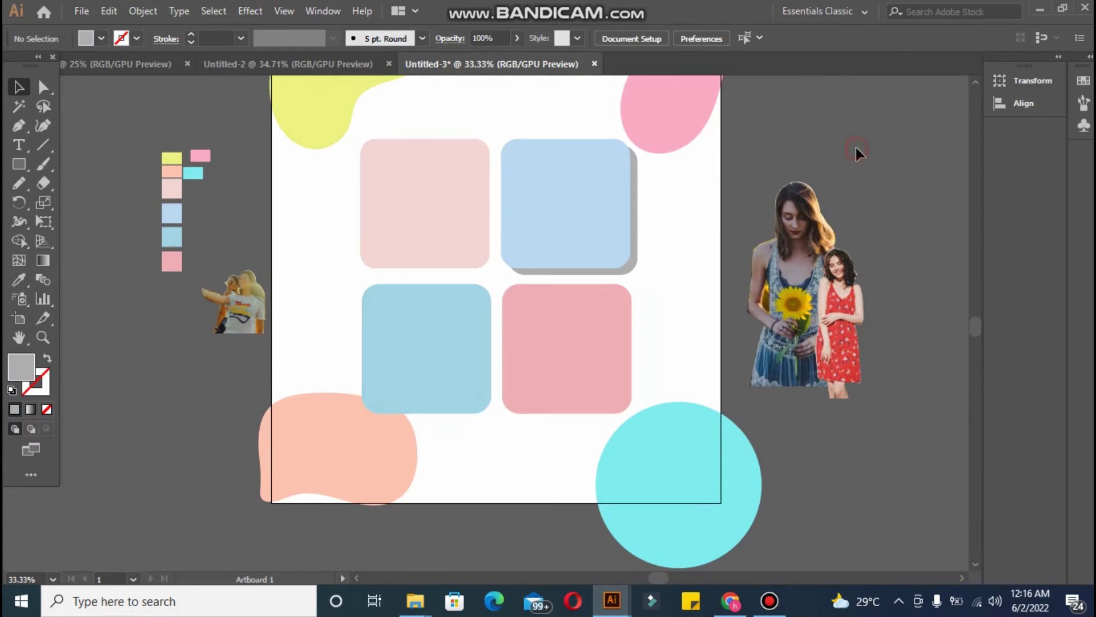
# Step: Nudge the grey shadow into place and lower its opacity to 85%
pyautogui.click(638, 246)
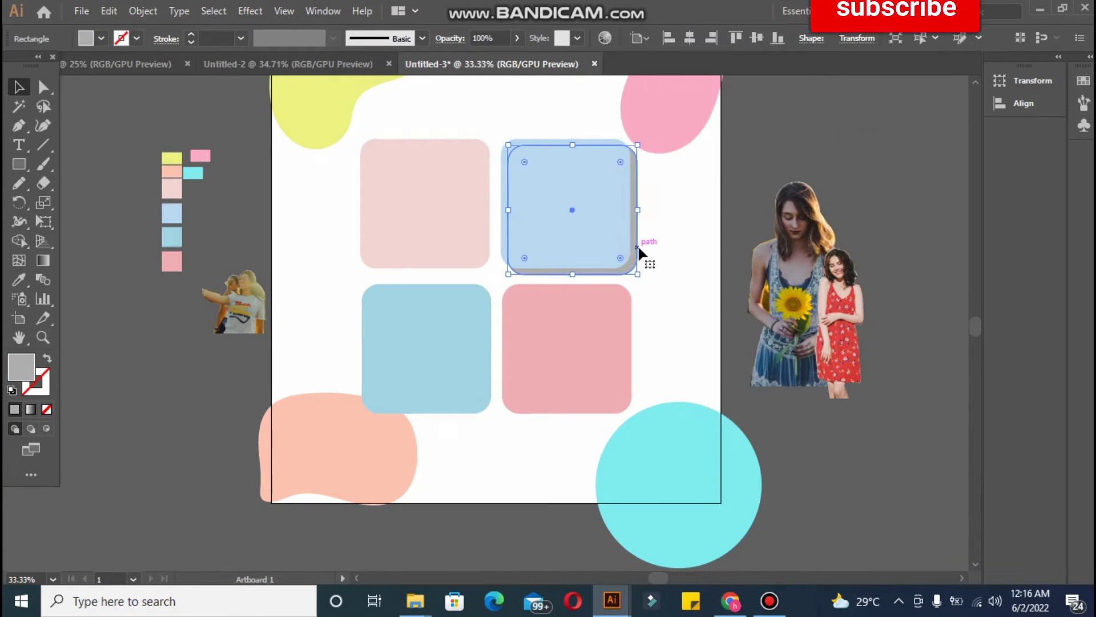
pyautogui.moveTo(638, 244); pyautogui.dragTo(638, 243)
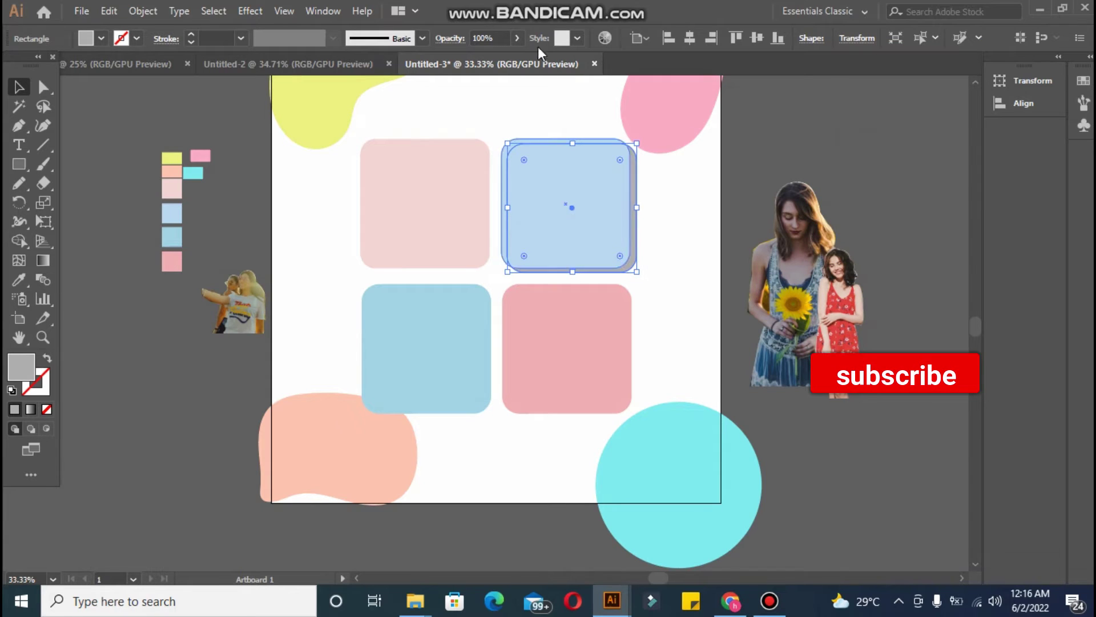
pyautogui.moveTo(514, 59); pyautogui.dragTo(505, 59)
pyautogui.click(661, 256)
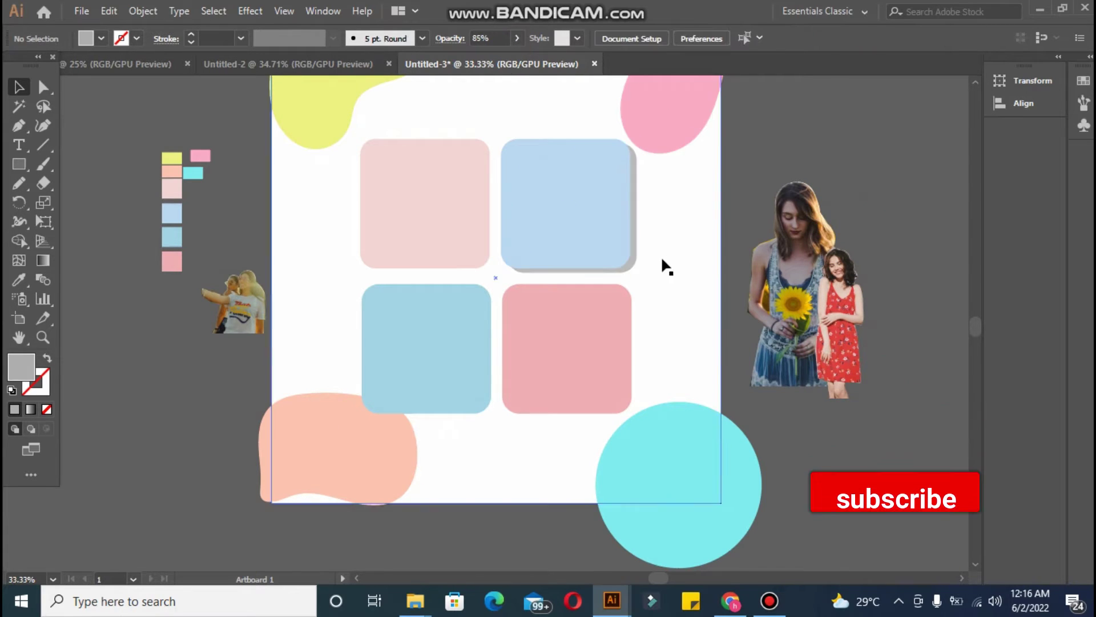
# Step: Copy the grey shadow behind the pink square and nudge the pink square slightly left
pyautogui.moveTo(628, 268); pyautogui.dragTo(631, 417)
pyautogui.click(849, 420)
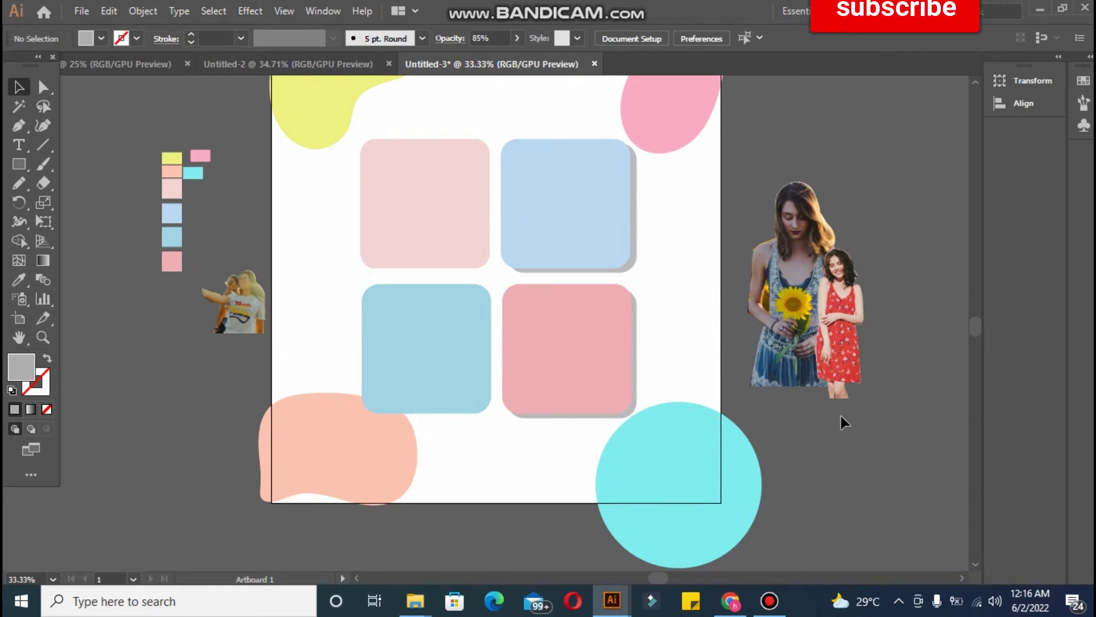
pyautogui.click(632, 409)
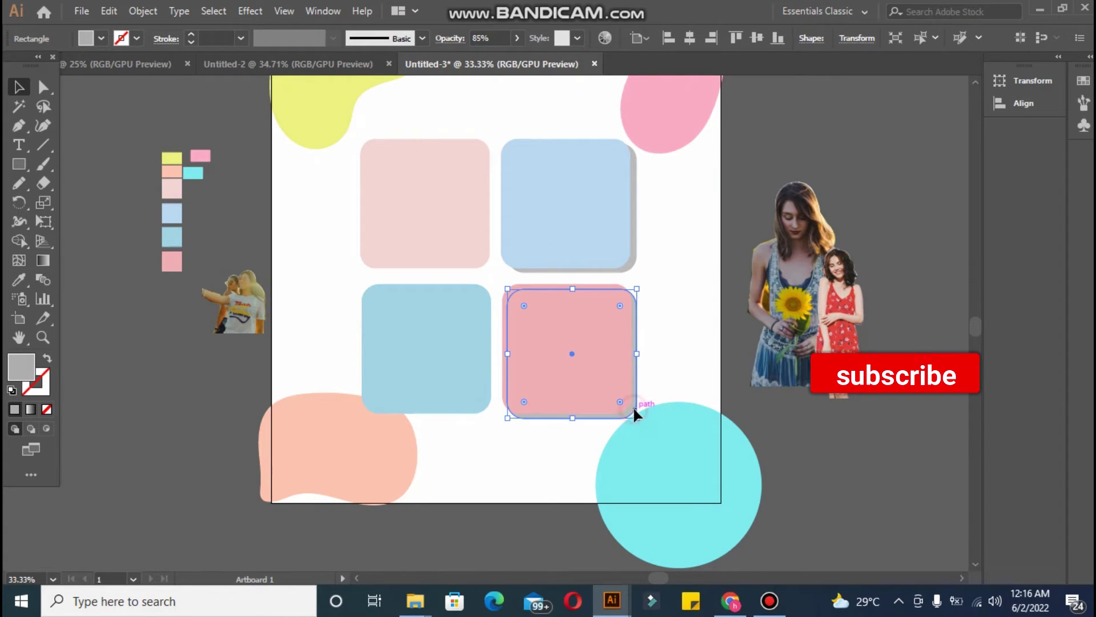
pyautogui.keyDown('shift'); pyautogui.click(671, 384); pyautogui.keyUp('shift')
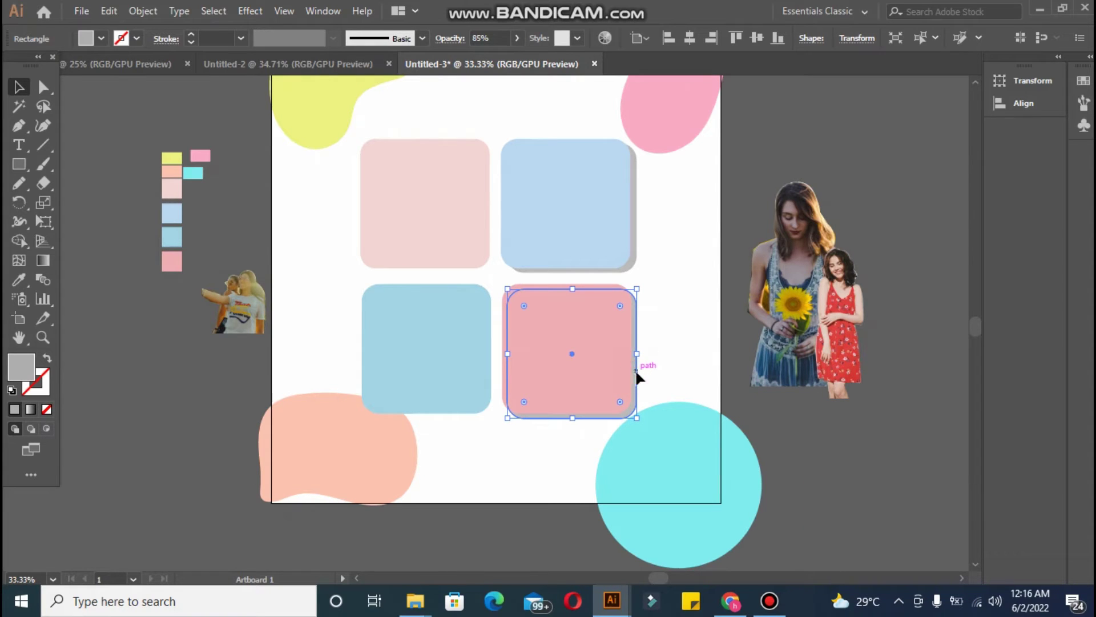
pyautogui.moveTo(640, 371); pyautogui.dragTo(640, 371)
pyautogui.click(843, 443)
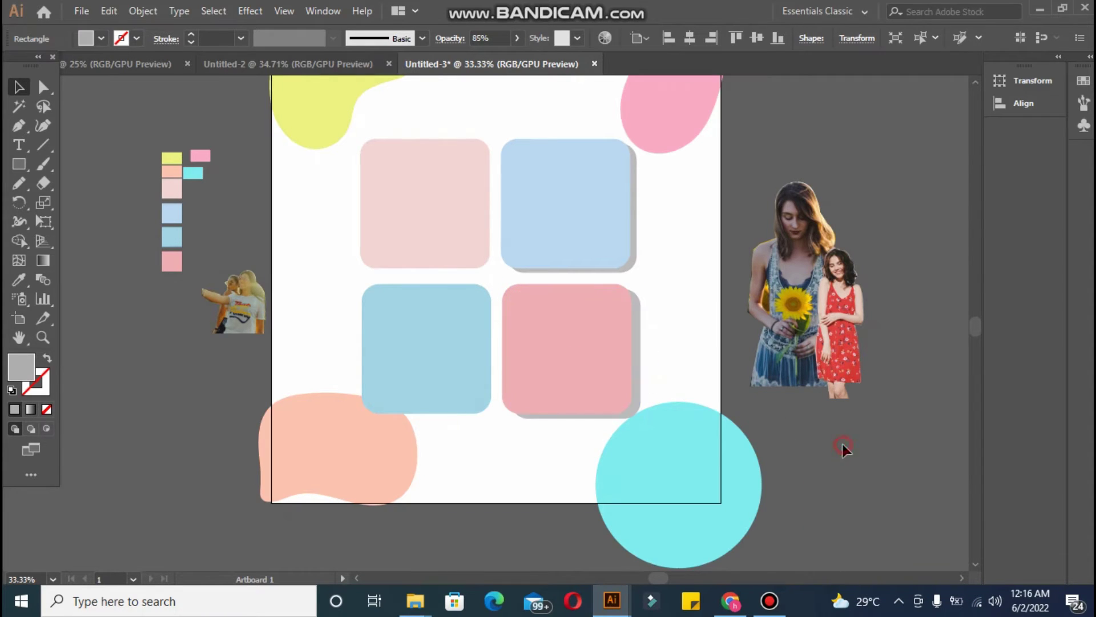
pyautogui.click(639, 381)
pyautogui.hotkey('shift', 'Left')
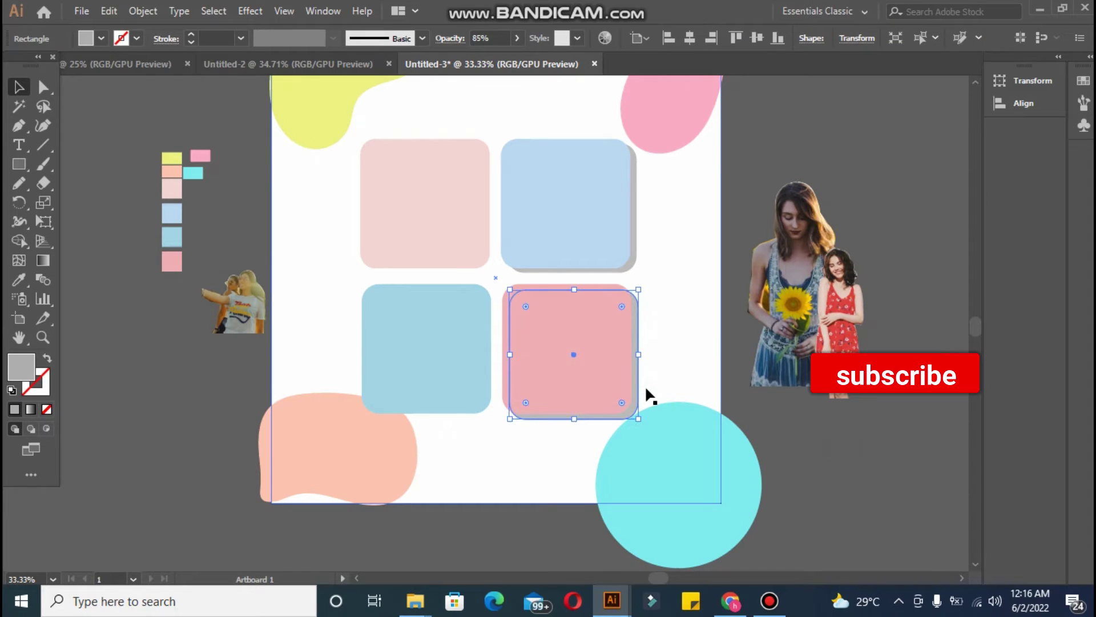
pyautogui.click(796, 409)
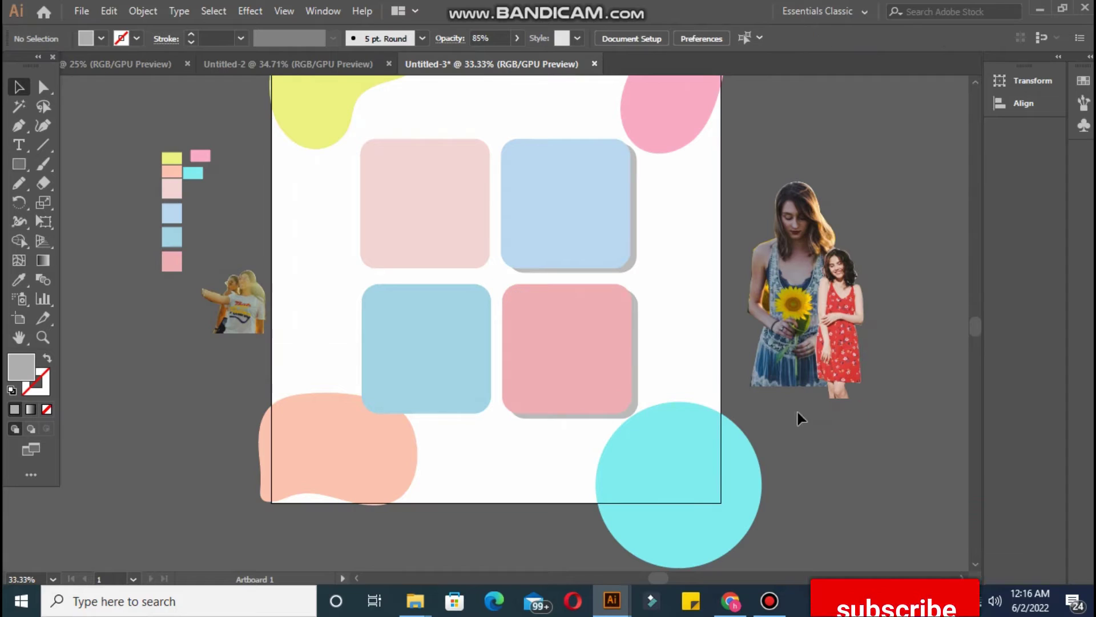
pyautogui.click(828, 451)
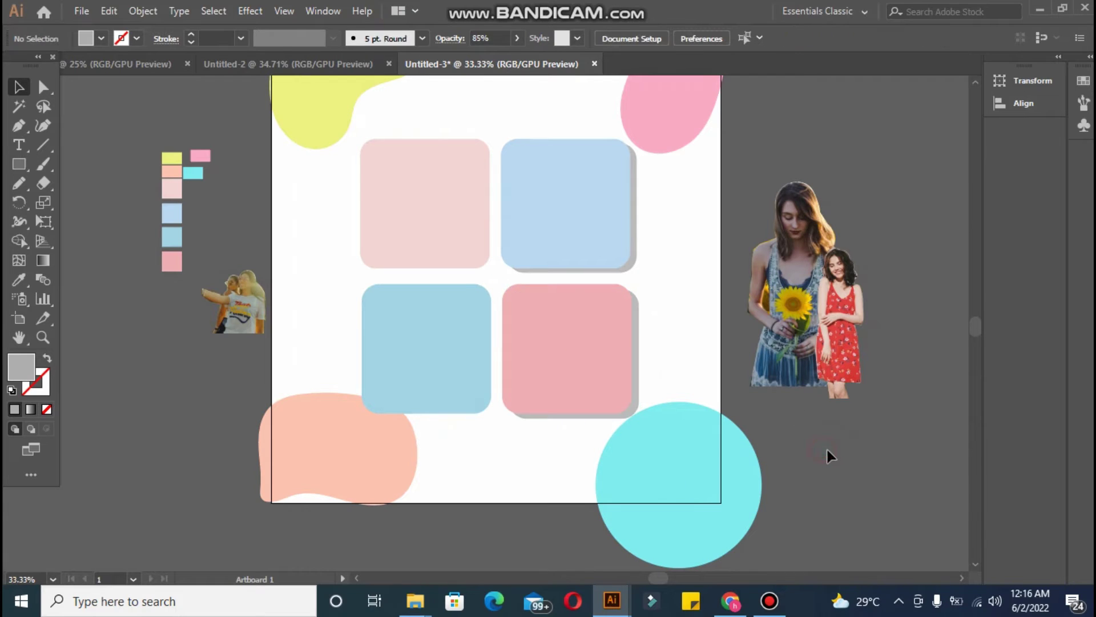
# Step: Move the sunflower photo over the top-right frame and shrink it to frame size
pyautogui.moveTo(779, 302); pyautogui.dragTo(537, 231)
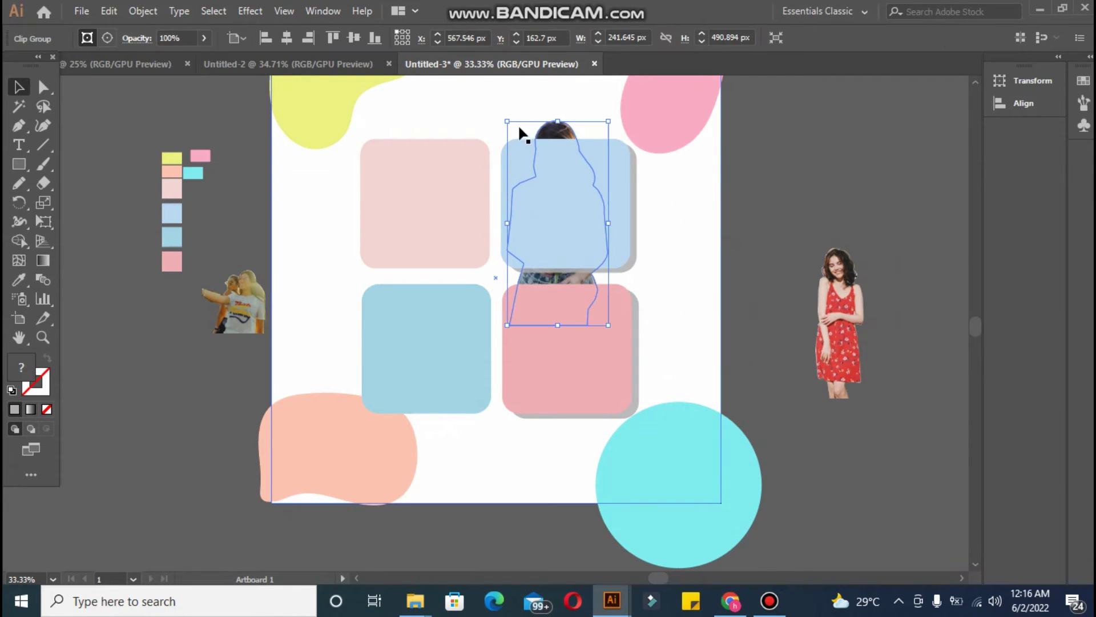
pyautogui.moveTo(518, 125)
pyautogui.mouseDown()
pyautogui.moveTo(547, 179)
pyautogui.moveTo(520, 189)
pyautogui.mouseUp()
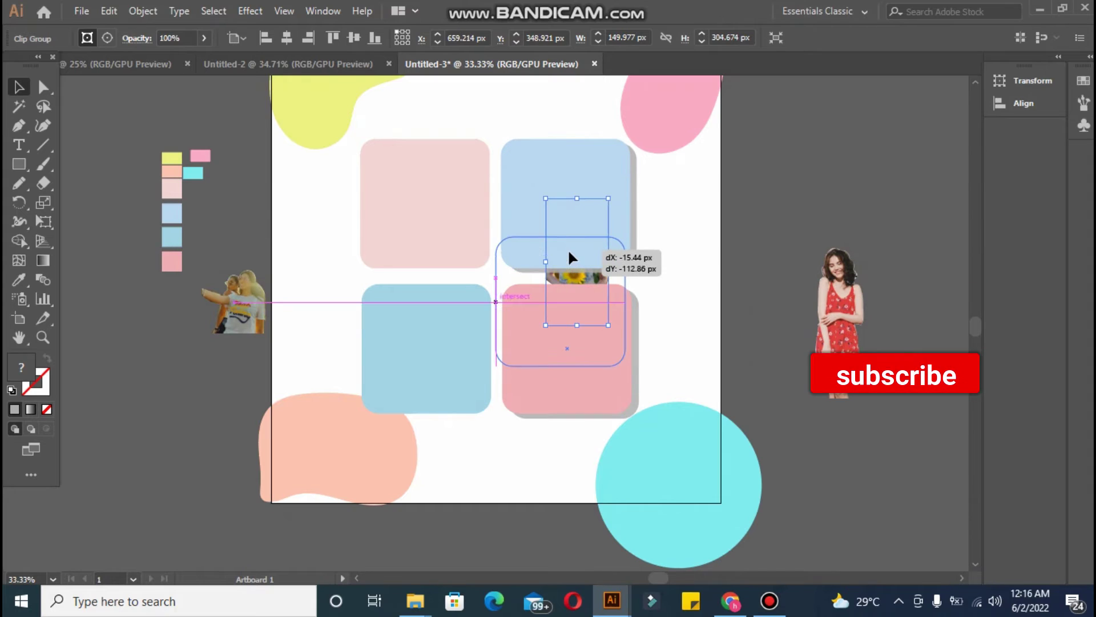
pyautogui.moveTo(577, 303); pyautogui.dragTo(577, 274)
pyautogui.hotkey('ctrl', 'z')
pyautogui.click(577, 278)
pyautogui.rightClick(577, 277)
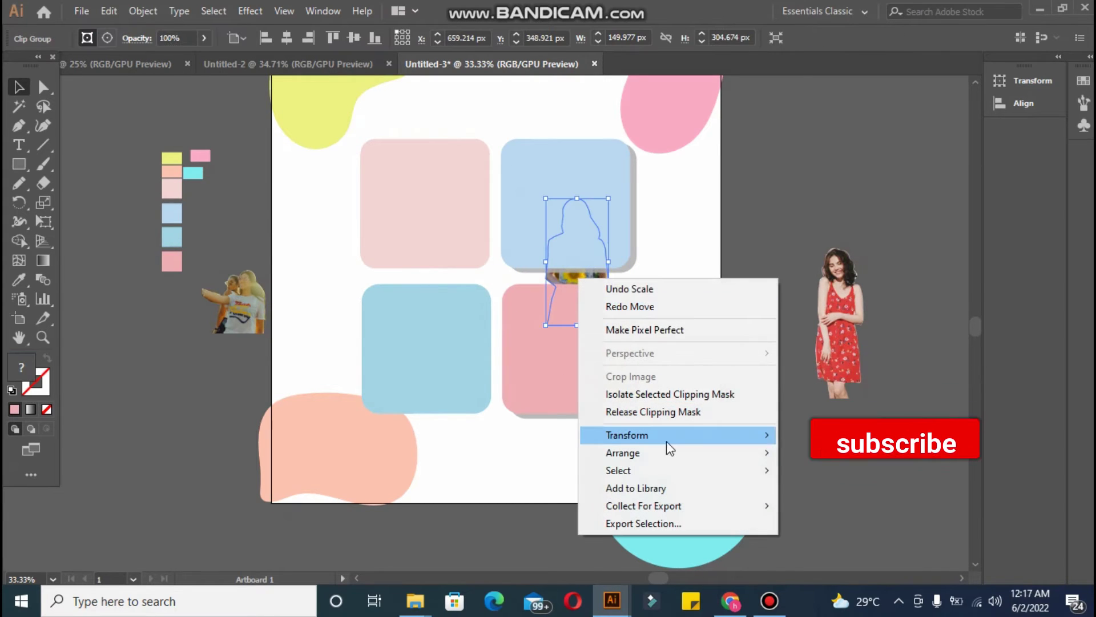
pyautogui.click(790, 437)
pyautogui.hotkey('ctrl', 'z')
# Step: Bring the sunflower photo to the front and fit it inside the top-right frame
pyautogui.rightClick(588, 311)
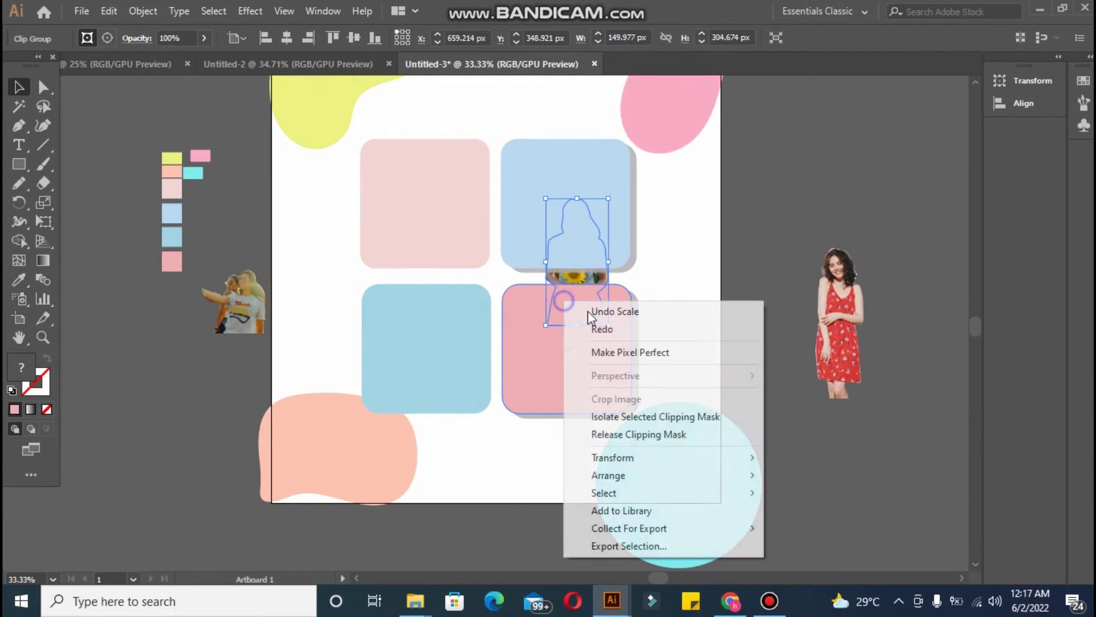
pyautogui.click(782, 475)
pyautogui.click(497, 288)
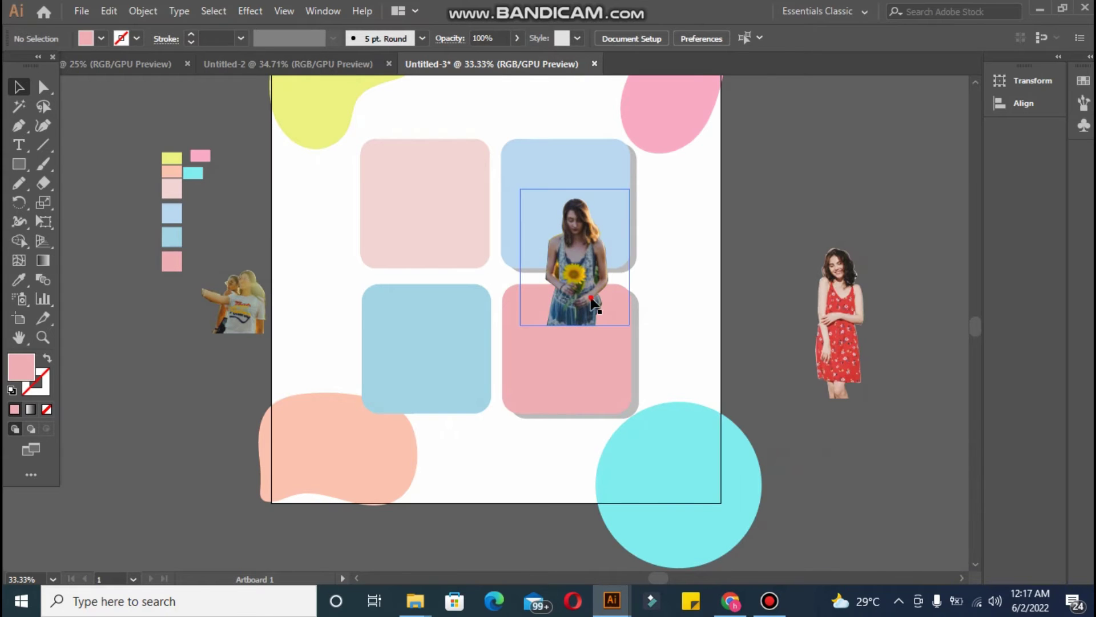
pyautogui.moveTo(587, 306)
pyautogui.mouseDown()
pyautogui.moveTo(581, 197)
pyautogui.moveTo(596, 143)
pyautogui.mouseUp()
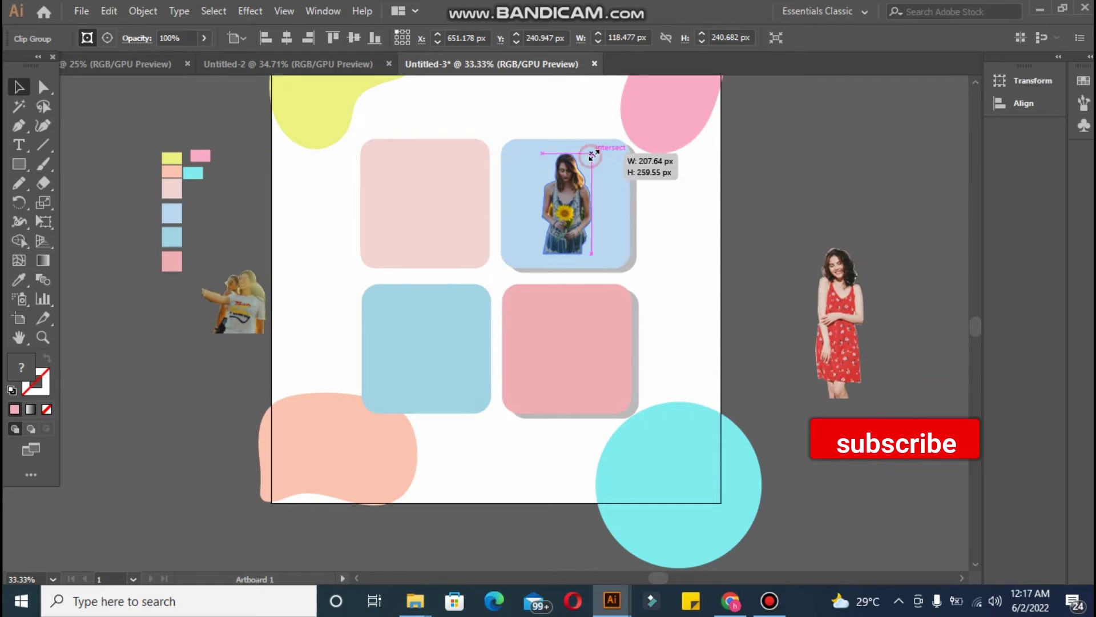
pyautogui.moveTo(596, 253); pyautogui.dragTo(611, 270)
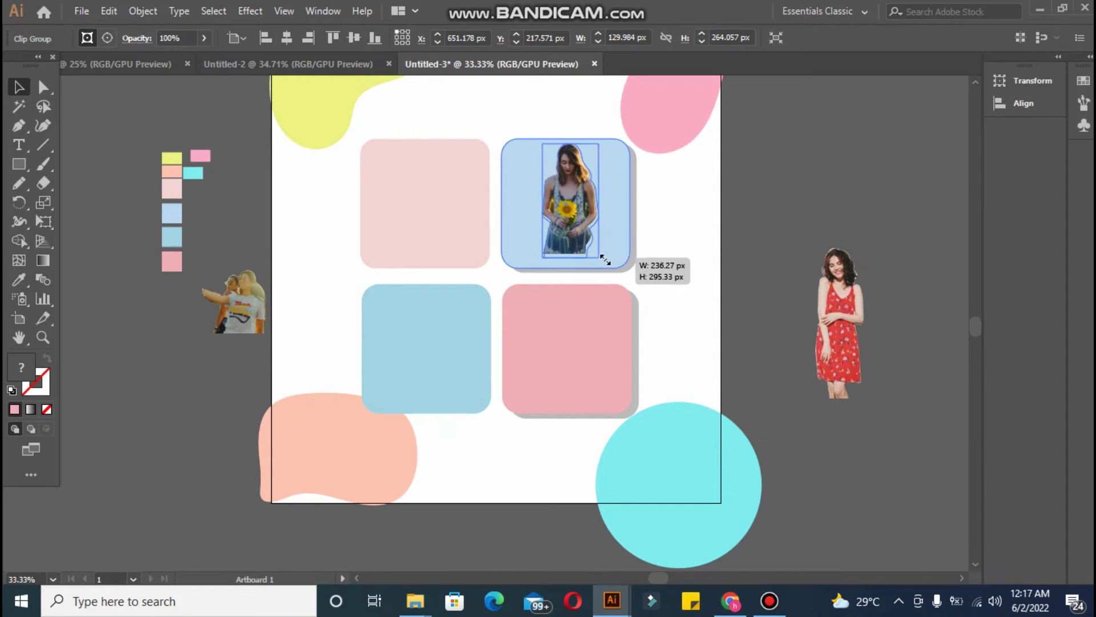
# Step: Centre the sunflower photo horizontally and vertically on the top-right frame
pyautogui.click(524, 180)
pyautogui.click(765, 176)
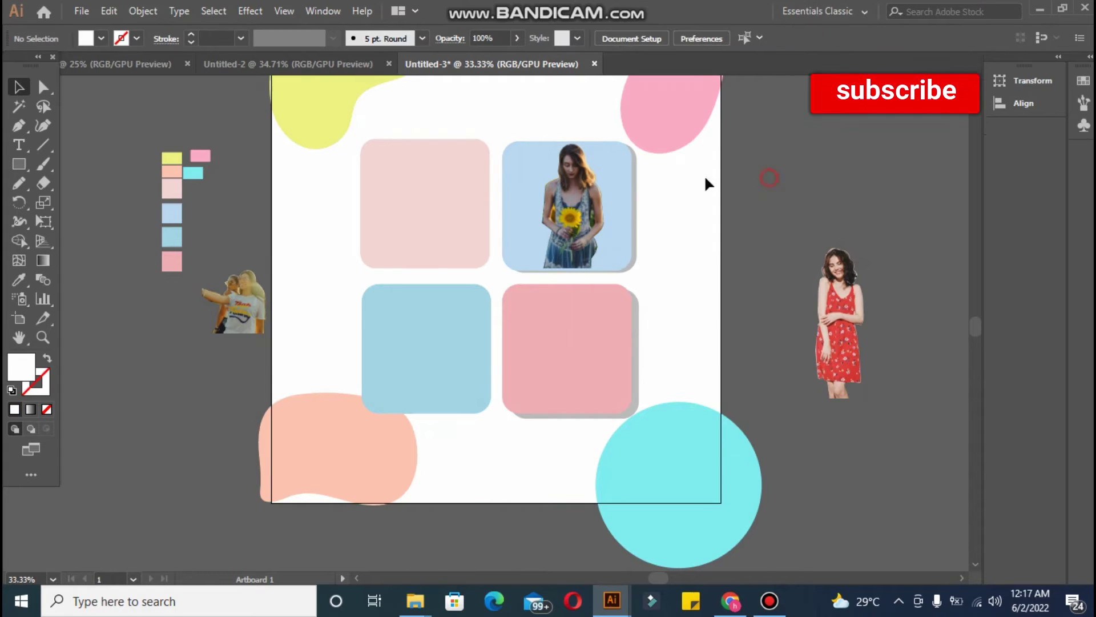
pyautogui.click(513, 182)
pyautogui.hotkey('ctrl', '7')
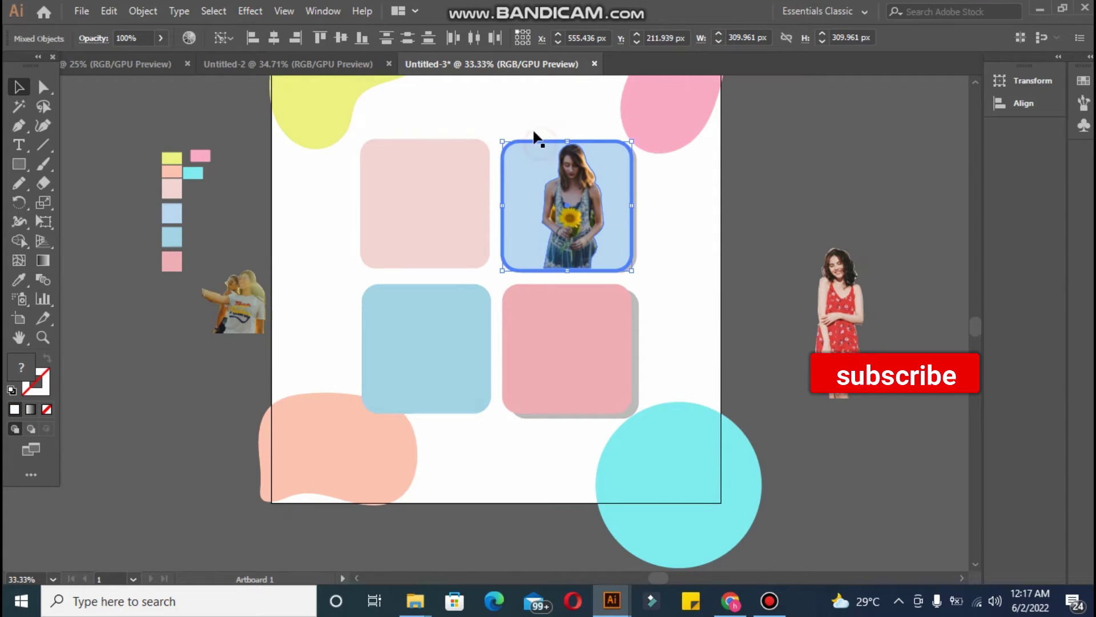
pyautogui.click(275, 39)
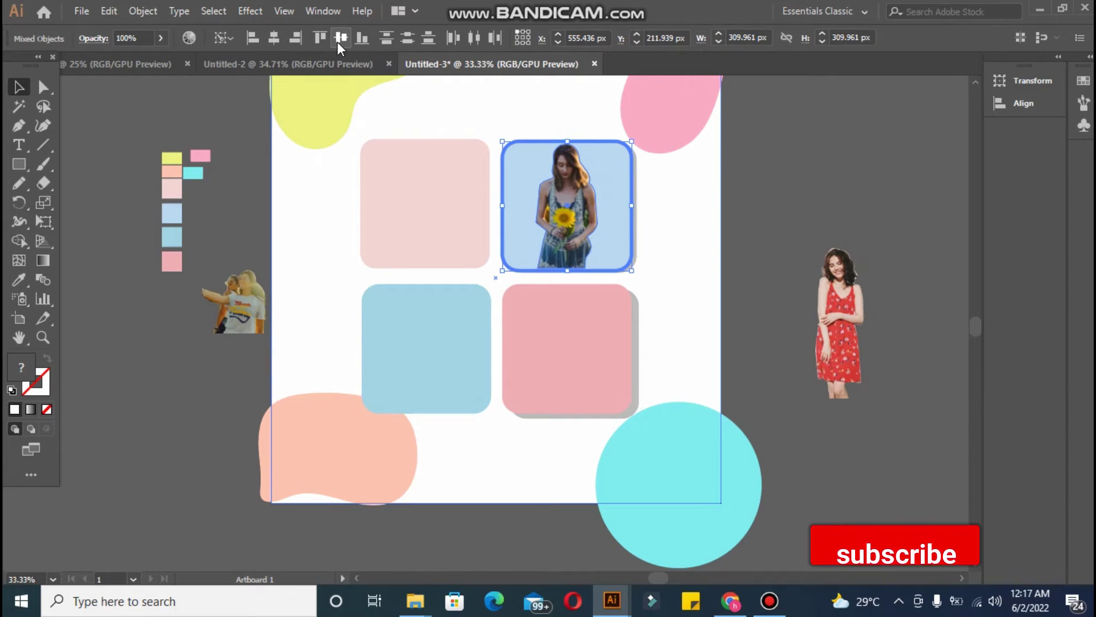
pyautogui.click(757, 232)
pyautogui.click(570, 242)
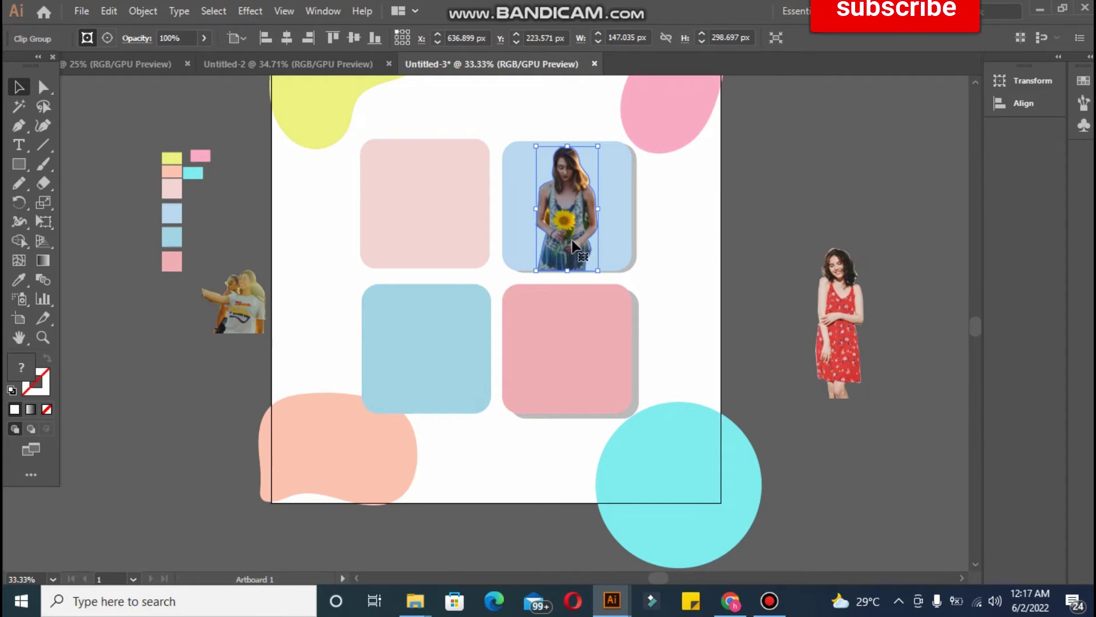
# Step: Move the red-dress photo into the bottom-left frame and resize it
pyautogui.click(765, 224)
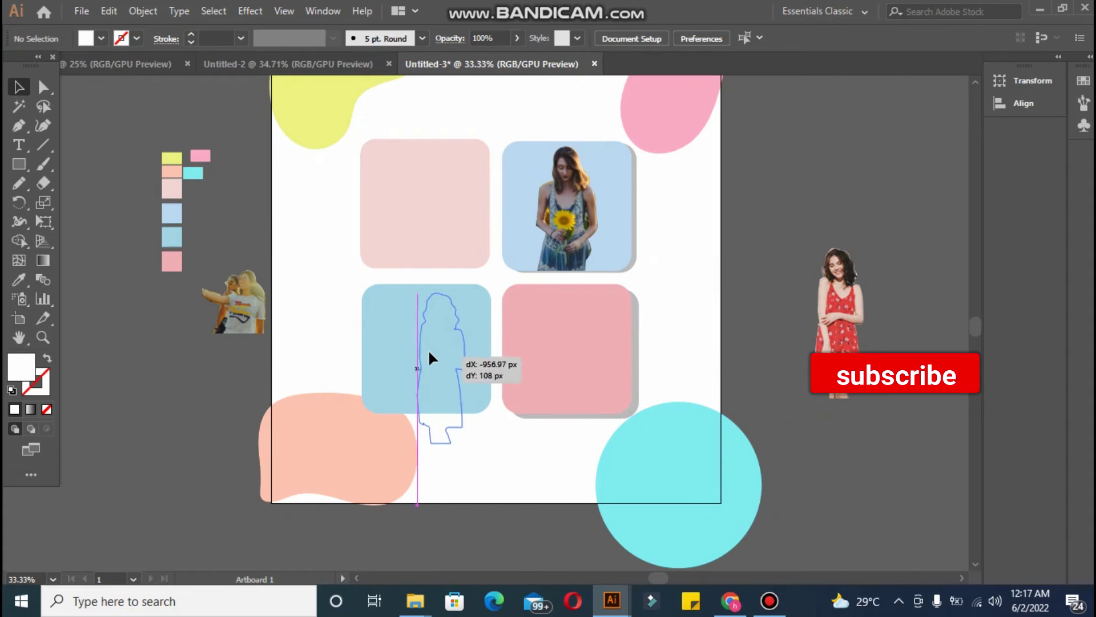
pyautogui.moveTo(429, 353); pyautogui.dragTo(447, 379)
pyautogui.moveTo(461, 439)
pyautogui.mouseDown()
pyautogui.moveTo(451, 417)
pyautogui.moveTo(459, 422)
pyautogui.mouseUp()
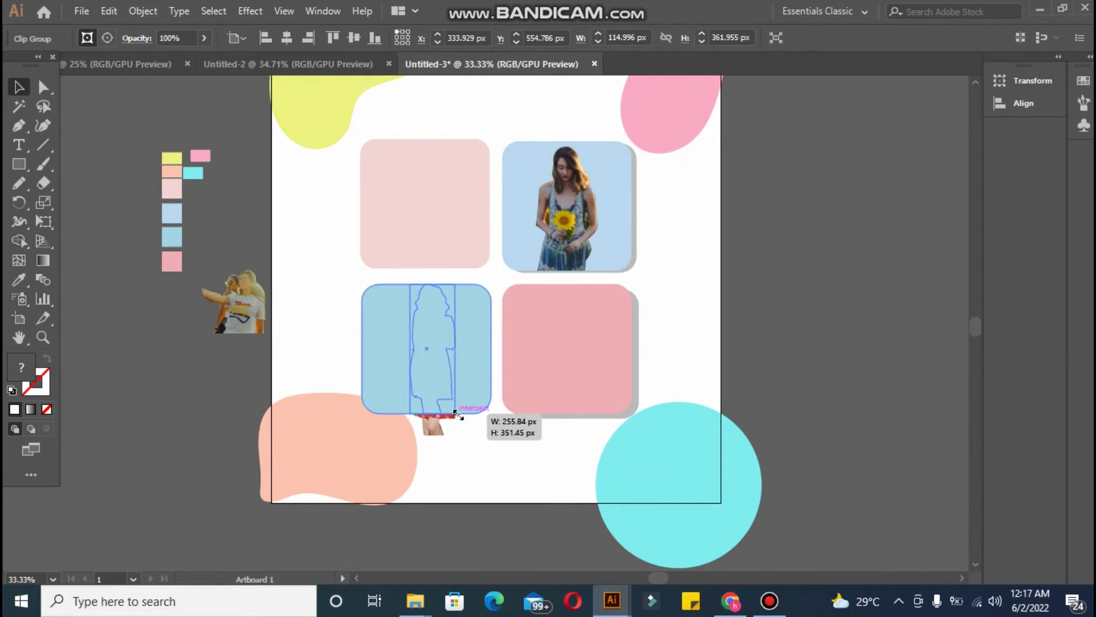
pyautogui.moveTo(461, 439); pyautogui.dragTo(451, 413)
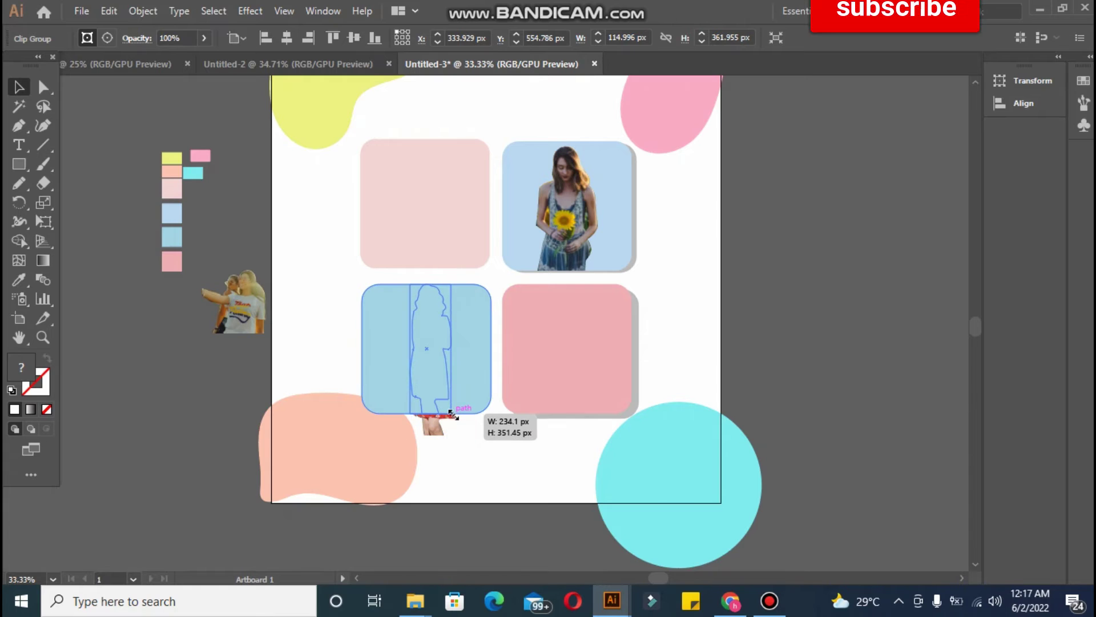
# Step: Bring the red-dress photo to the front and fit it to about 95 × 299 px
pyautogui.rightClick(440, 387)
pyautogui.click(660, 309)
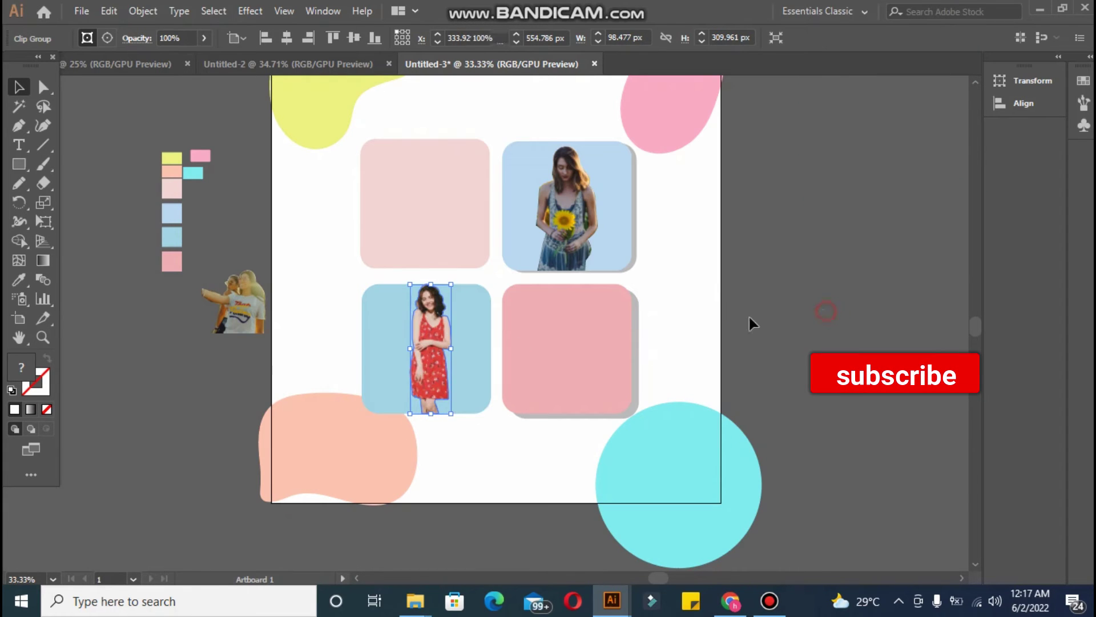
pyautogui.moveTo(410, 285); pyautogui.dragTo(414, 295)
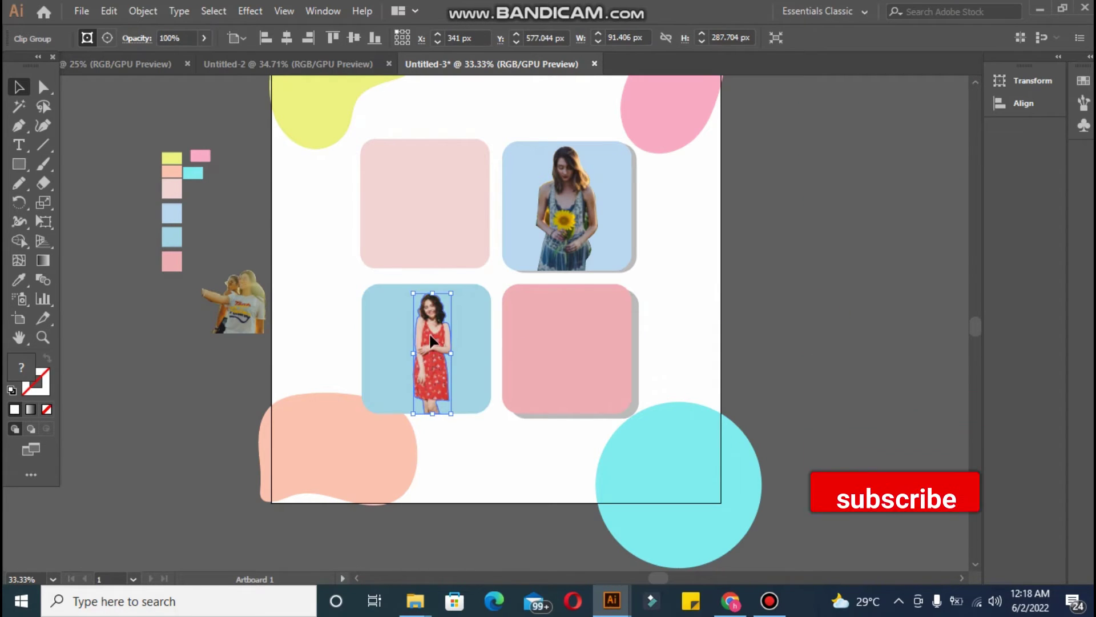
pyautogui.moveTo(431, 336); pyautogui.dragTo(429, 326)
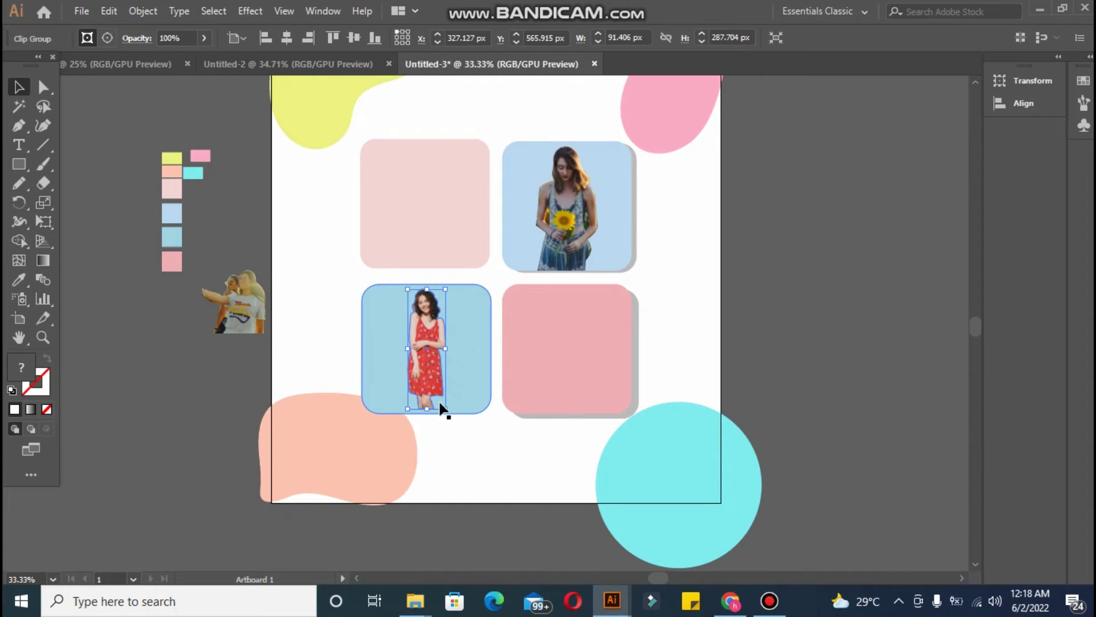
pyautogui.moveTo(445, 405); pyautogui.dragTo(444, 406)
# Step: Centre the red-dress photo horizontally on the bottom-left frame as key object
pyautogui.click(232, 406)
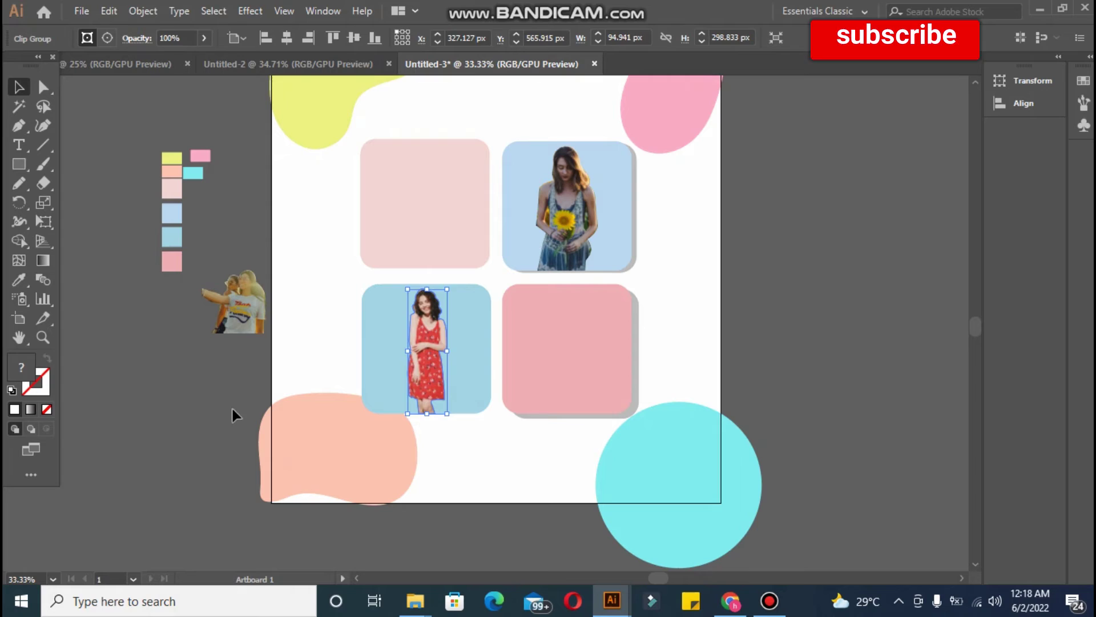
pyautogui.click(408, 347)
pyautogui.click(379, 282)
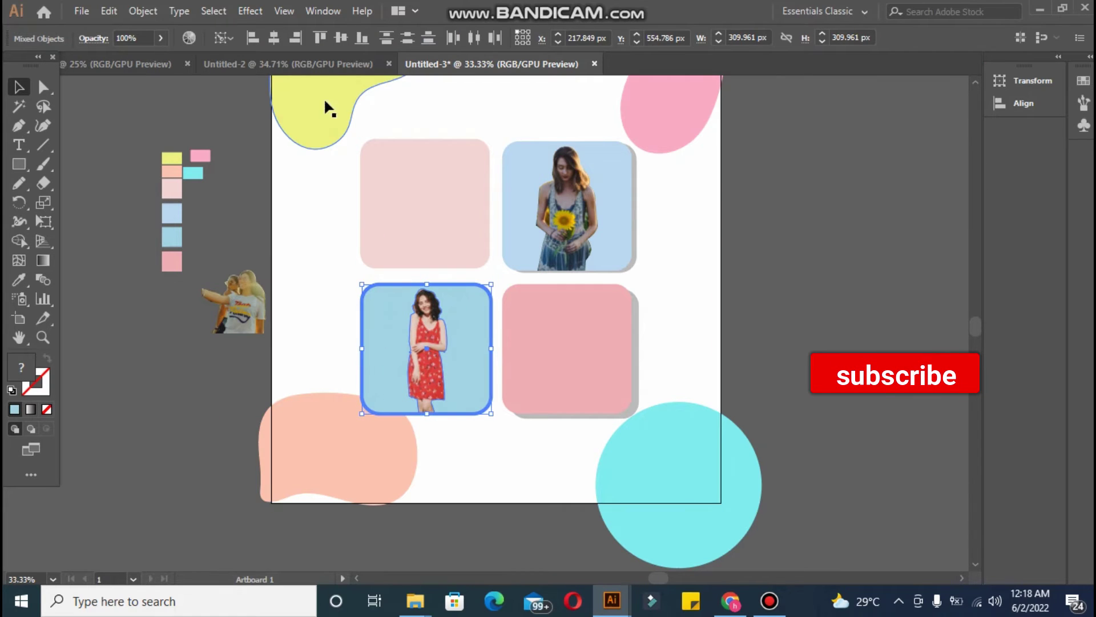
pyautogui.click(269, 46)
pyautogui.click(200, 465)
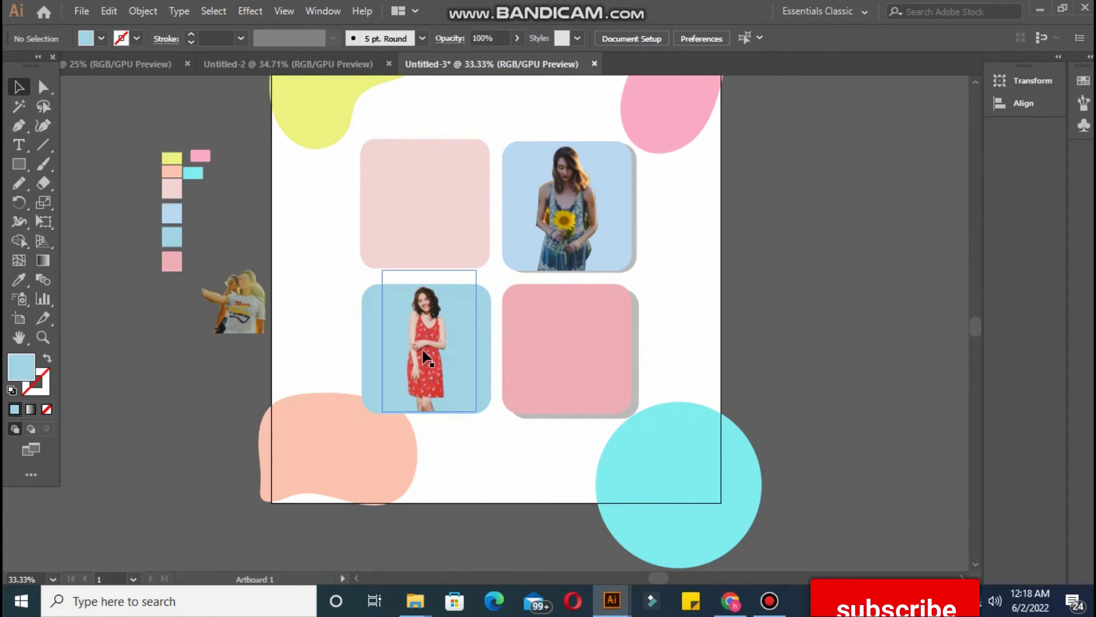
pyautogui.click(426, 357)
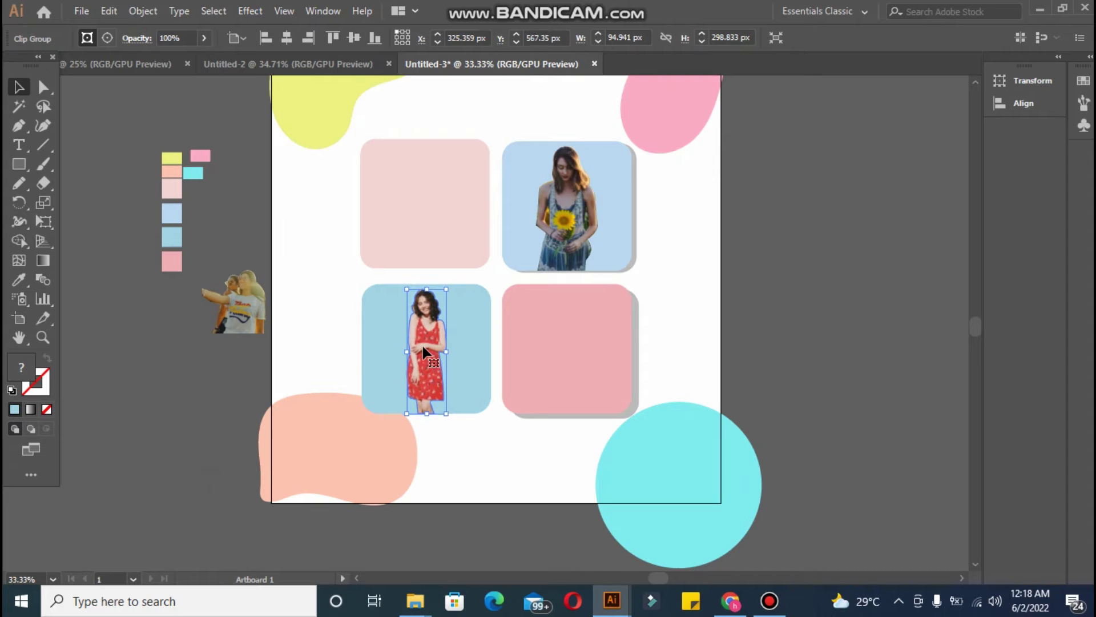
# Step: Move the couple photo onto the pink frame, bring it to front and enlarge it
pyautogui.click(189, 365)
pyautogui.moveTo(230, 323); pyautogui.dragTo(564, 363)
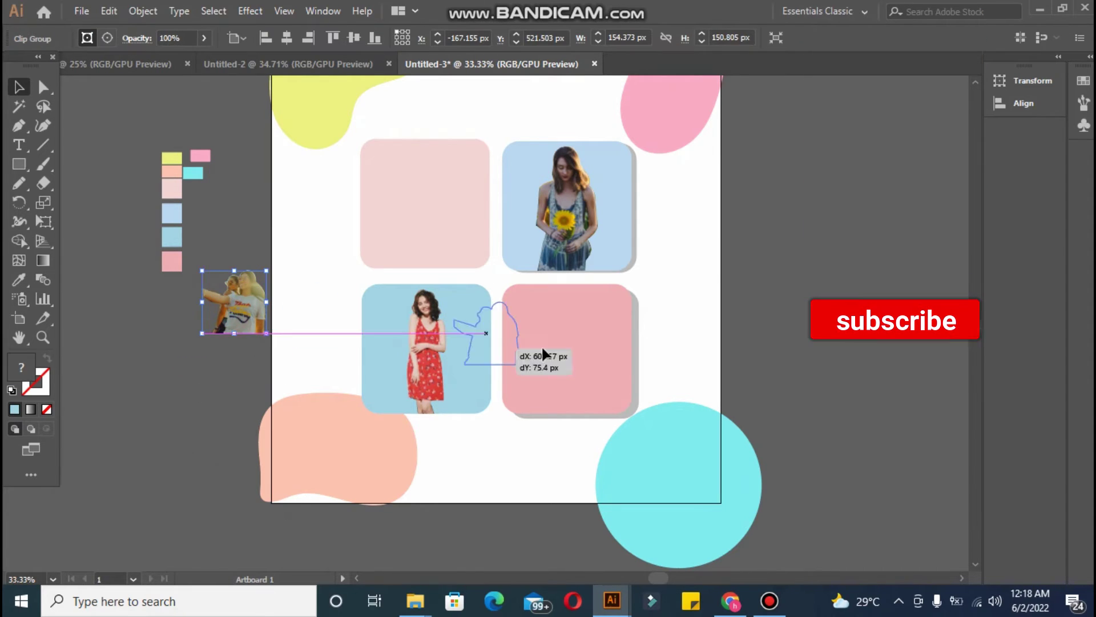
pyautogui.rightClick(563, 353)
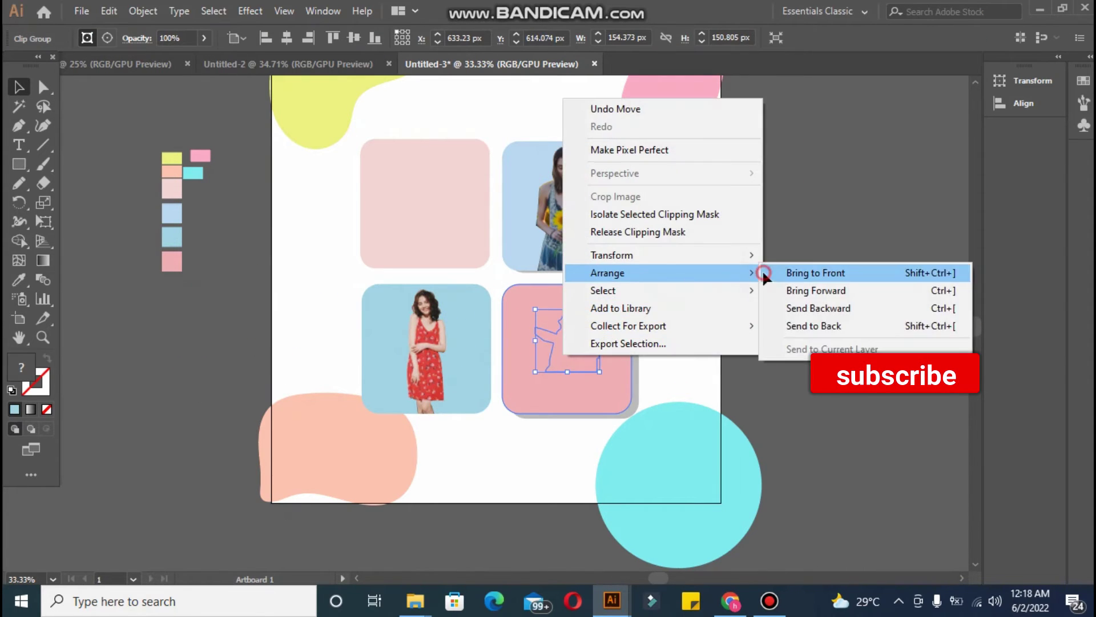
pyautogui.click(799, 271)
pyautogui.moveTo(599, 372); pyautogui.dragTo(646, 418)
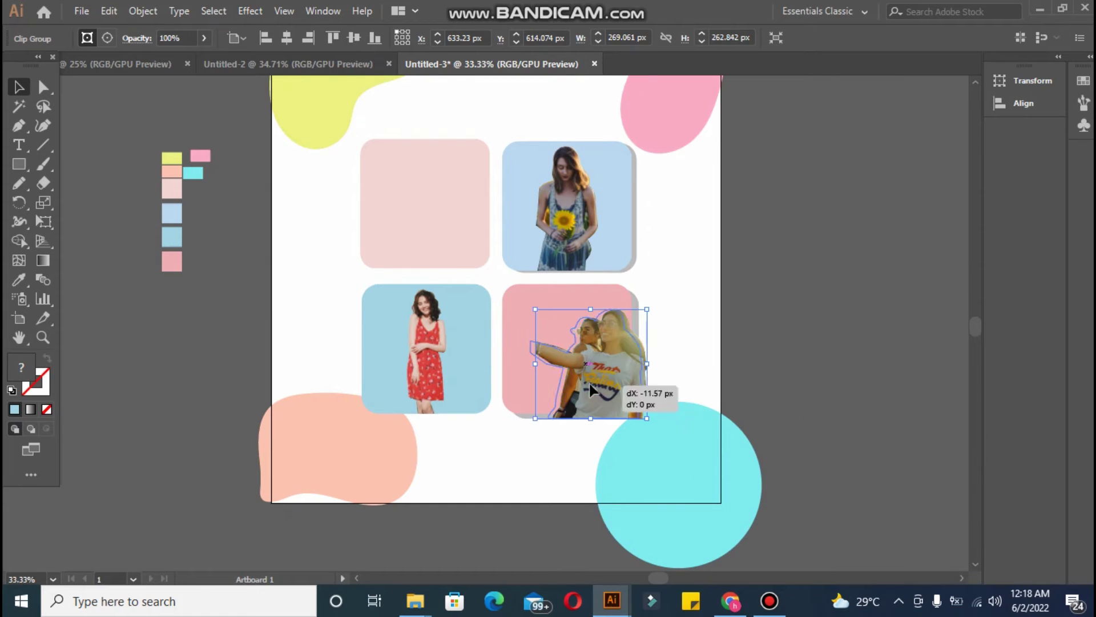
pyautogui.hotkey('ctrl', 'z')
pyautogui.moveTo(599, 372)
pyautogui.mouseDown()
pyautogui.moveTo(617, 390)
pyautogui.moveTo(567, 389)
pyautogui.moveTo(621, 411)
pyautogui.mouseUp()
pyautogui.click(653, 392)
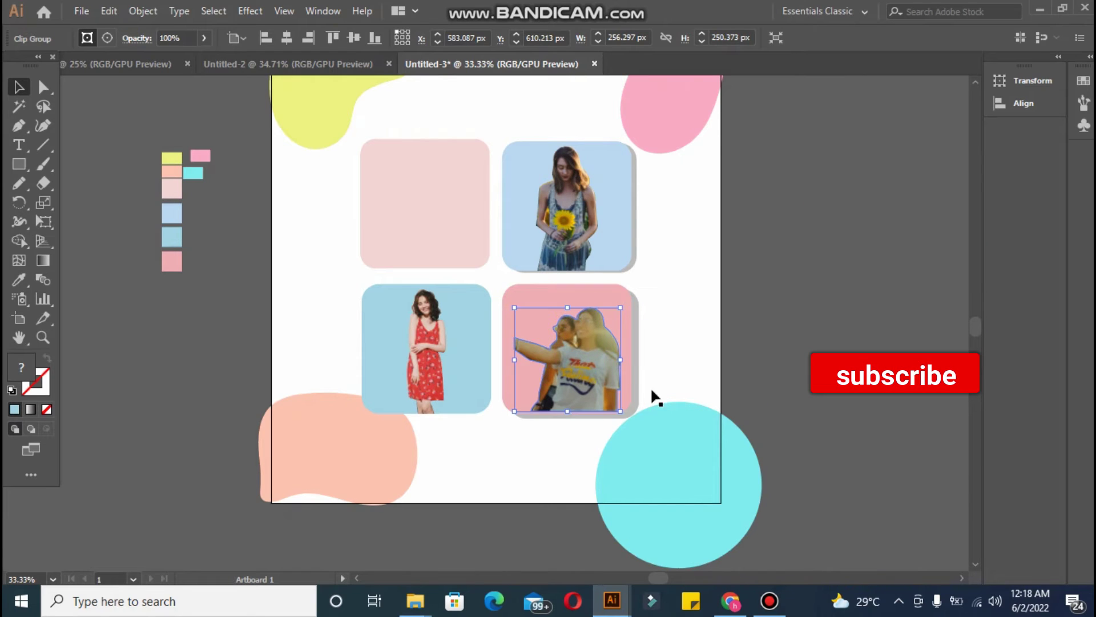
# Step: Fit the couple photo over the pink frame and clip it to the frame with Ctrl+7
pyautogui.moveTo(569, 380); pyautogui.dragTo(569, 382)
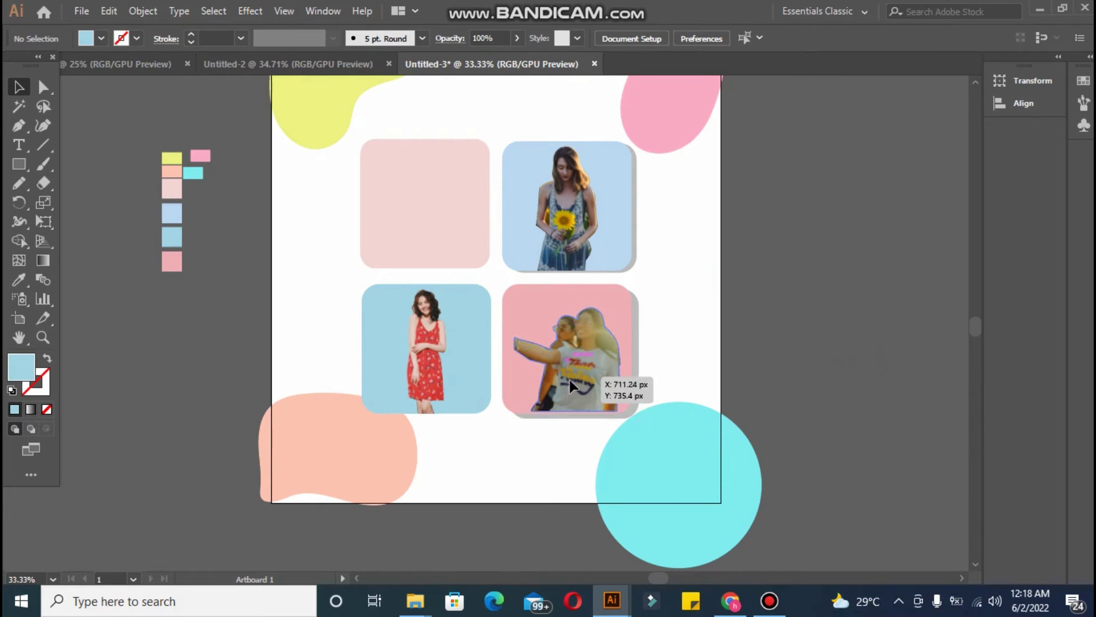
pyautogui.click(570, 381)
pyautogui.moveTo(503, 290); pyautogui.dragTo(502, 284)
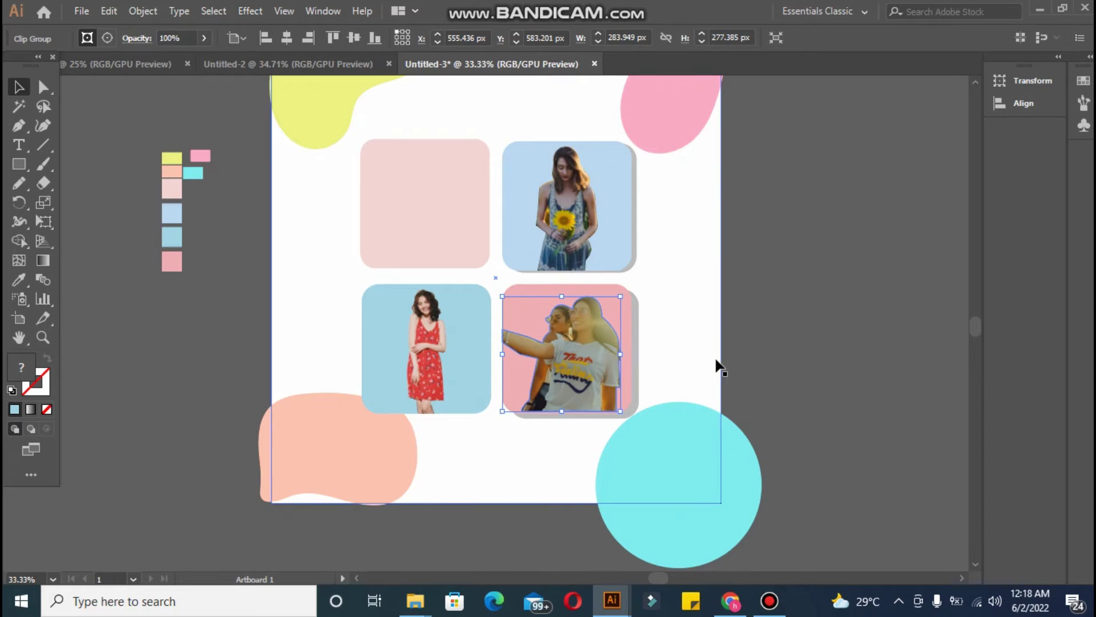
pyautogui.click(714, 362)
pyautogui.keyDown('shift'); pyautogui.click(546, 299); pyautogui.keyUp('shift')
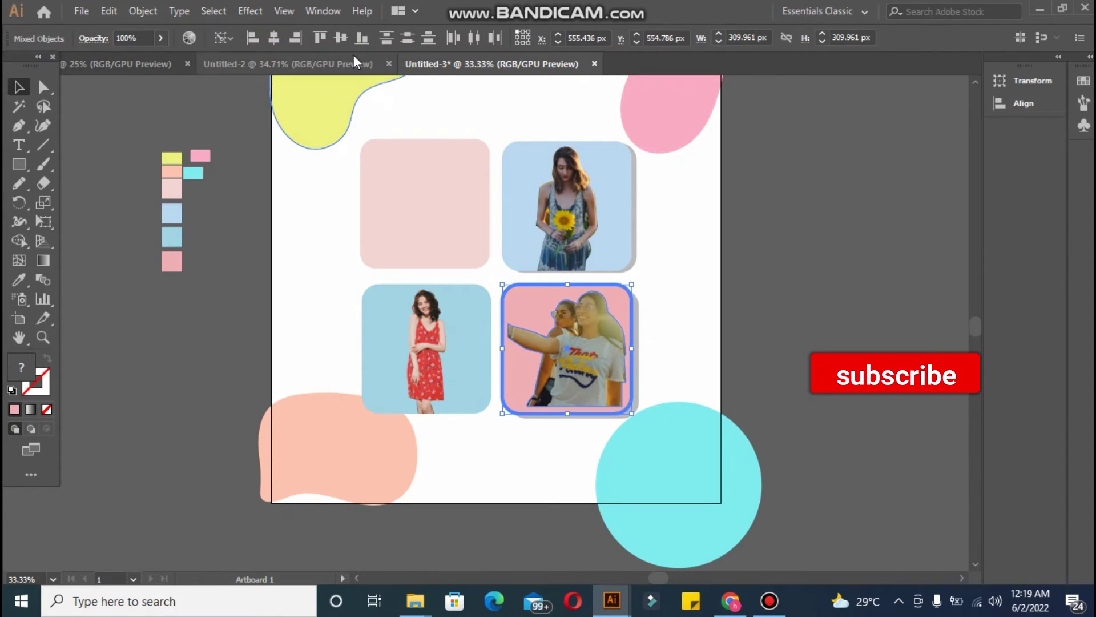
pyautogui.hotkey('ctrl', '7')
# Step: Stretch the clip group to fill the pink frame and nudge the photo slightly left
pyautogui.click(626, 372)
pyautogui.click(591, 390)
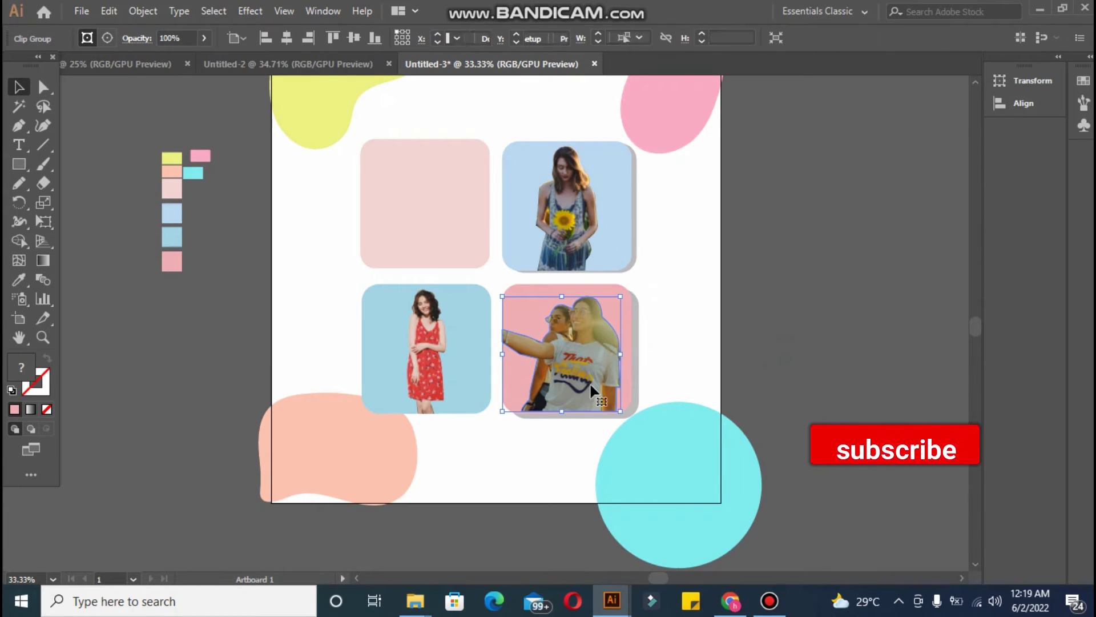
pyautogui.moveTo(620, 296); pyautogui.dragTo(627, 289)
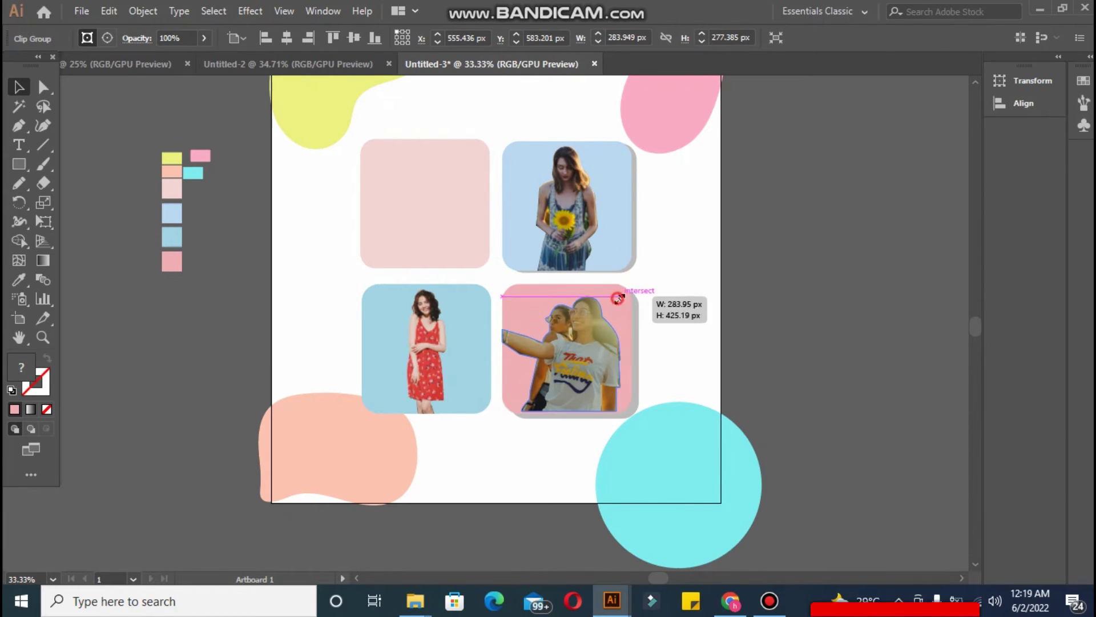
pyautogui.click(780, 372)
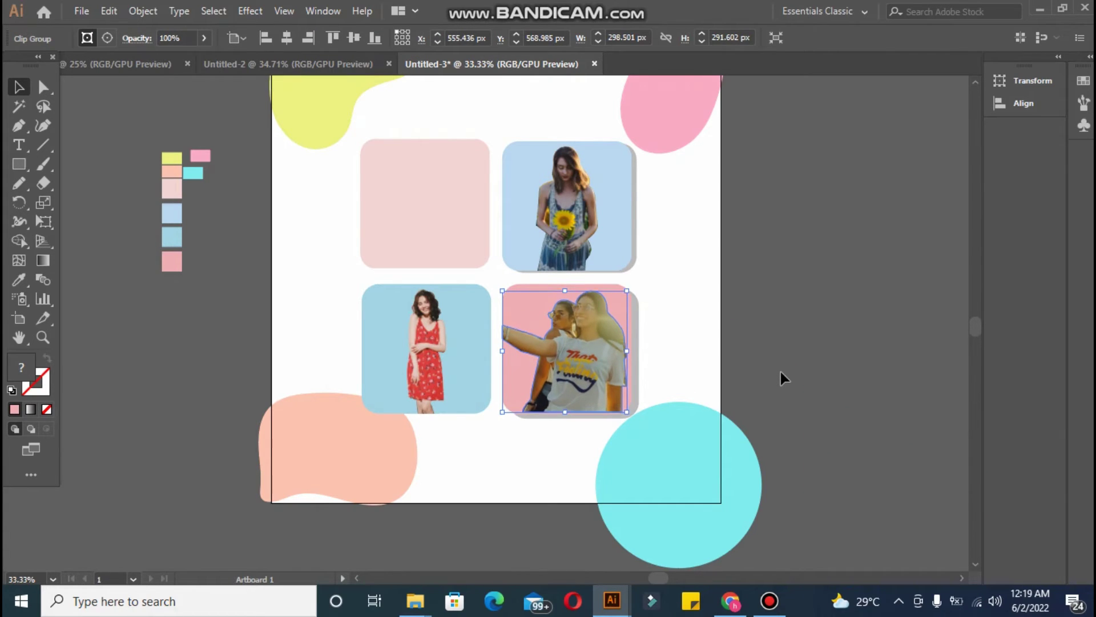
pyautogui.click(610, 390)
pyautogui.hotkey('ctrl', 'shift', 'a')
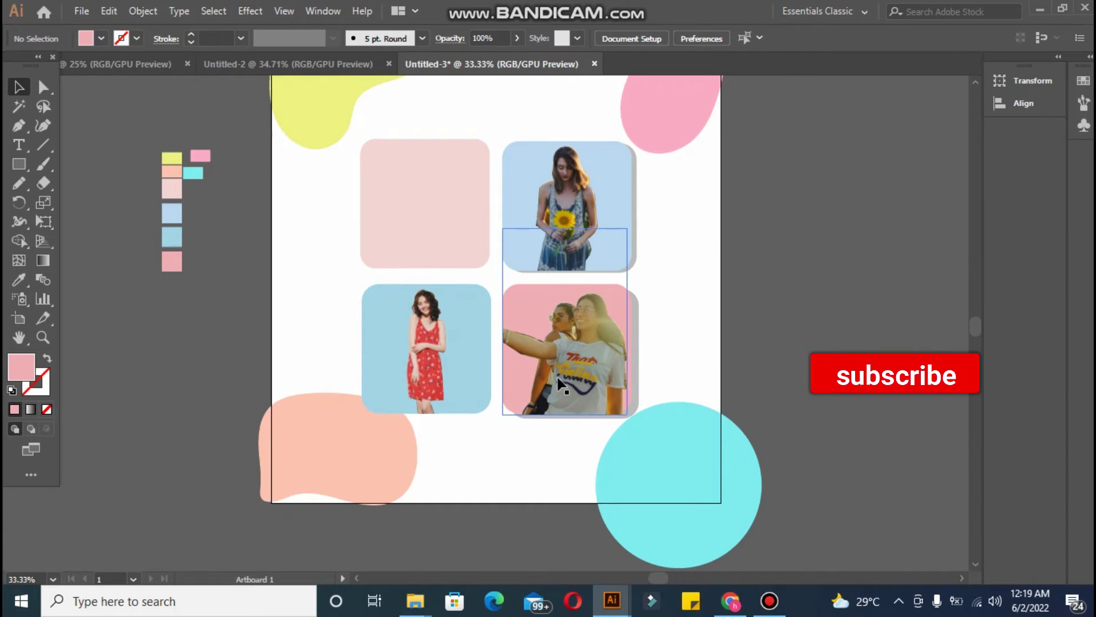
pyautogui.moveTo(575, 370); pyautogui.dragTo(572, 370)
pyautogui.click(827, 433)
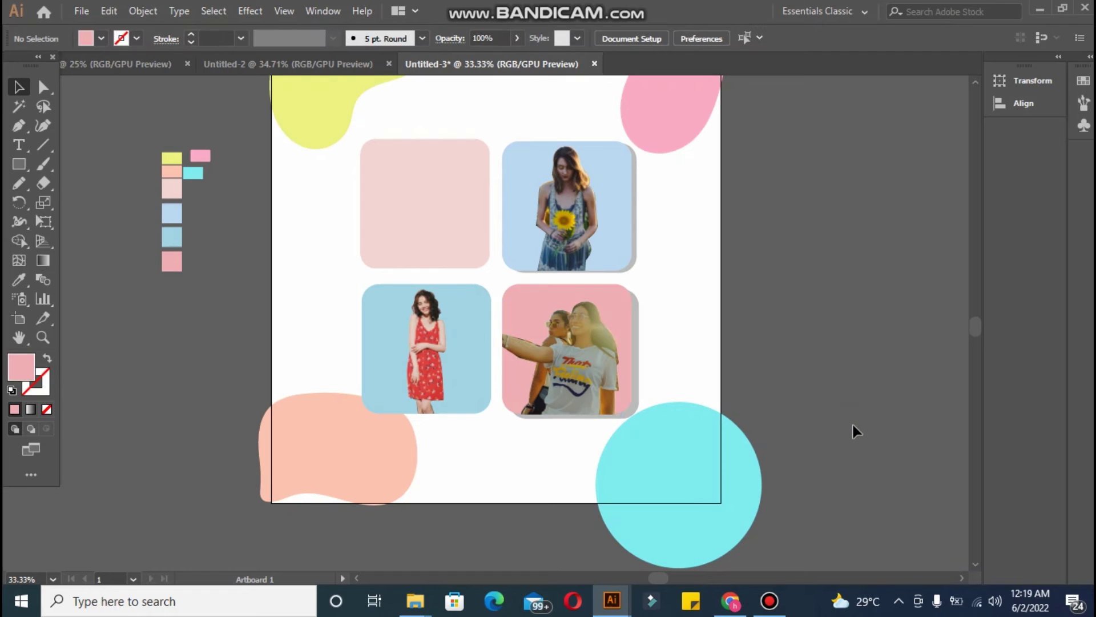
# Step: Type 'Summer' on the pasteboard left of the artboard and scale it to about 70 pt
pyautogui.click(107, 309)
pyautogui.write('Summer')
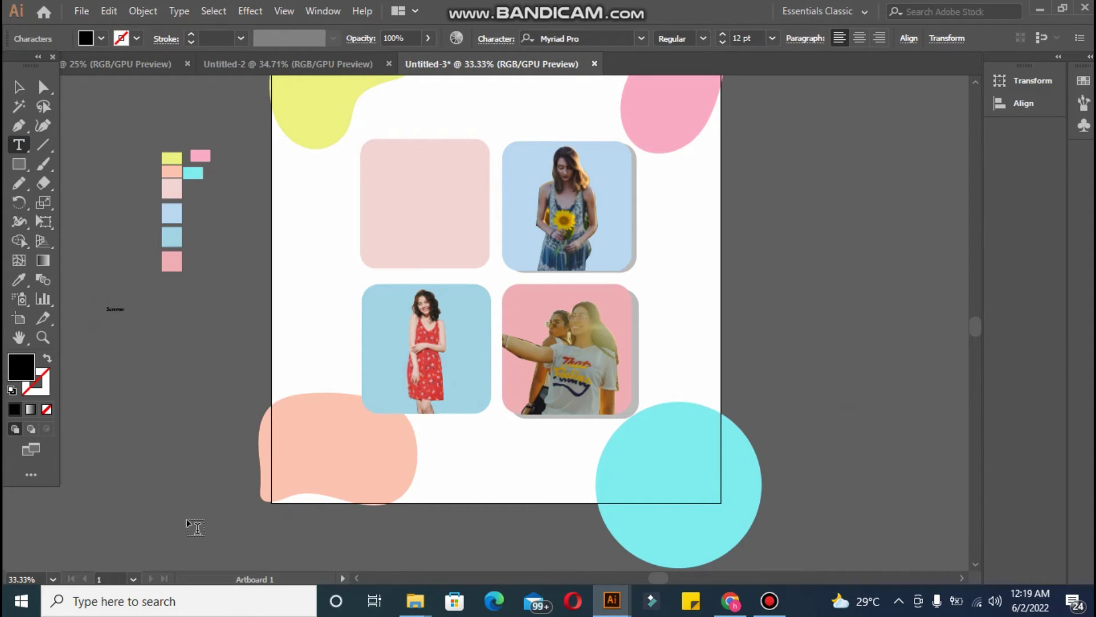
pyautogui.moveTo(212, 404); pyautogui.dragTo(211, 403)
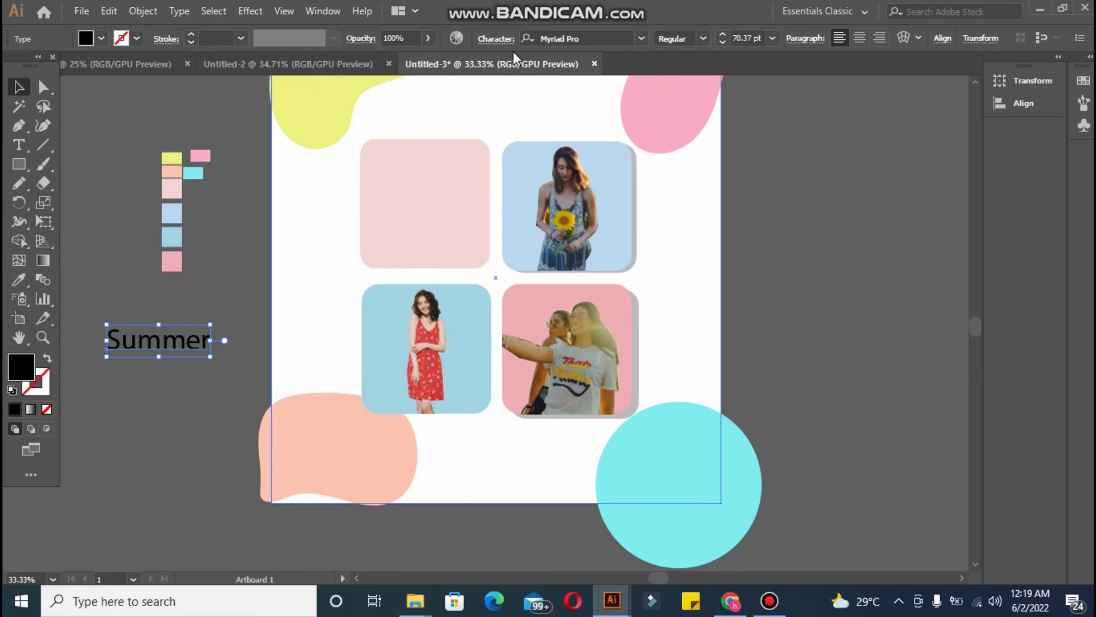
pyautogui.click(495, 38)
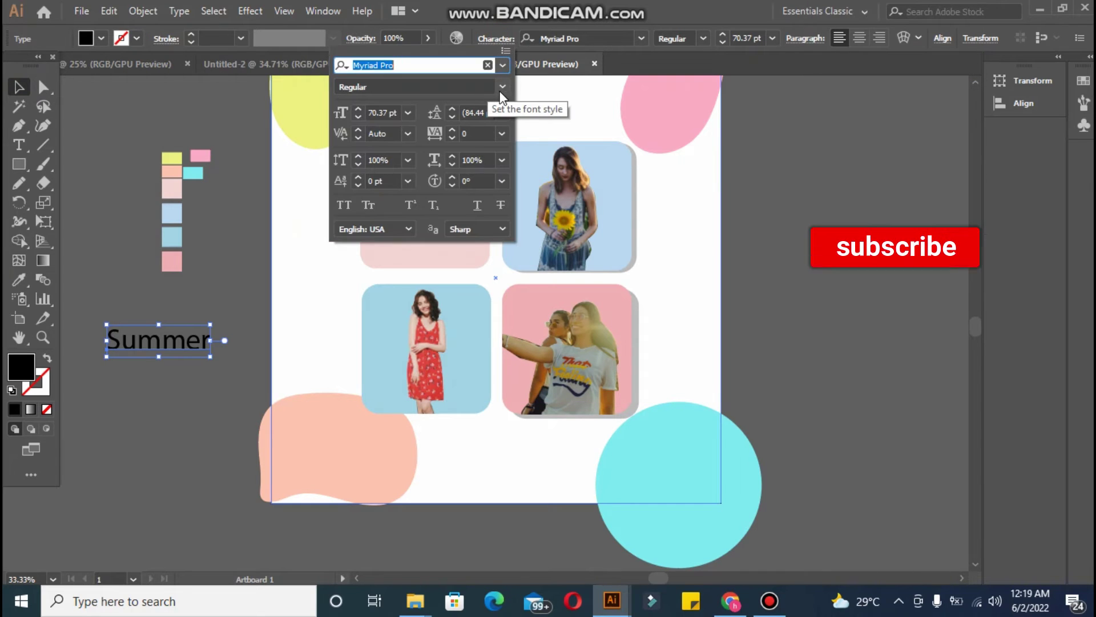
# Step: Browse the font family list, previewing typefaces on 'Summer' to find Black Melody - Personal Use
pyautogui.click(503, 65)
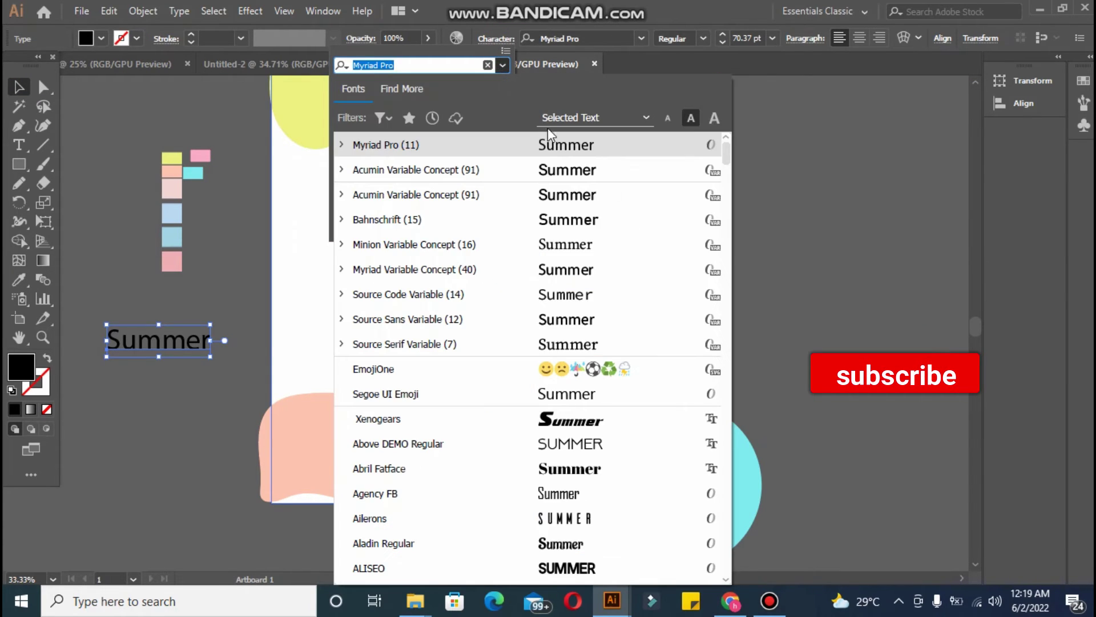
pyautogui.moveTo(727, 156); pyautogui.dragTo(735, 208)
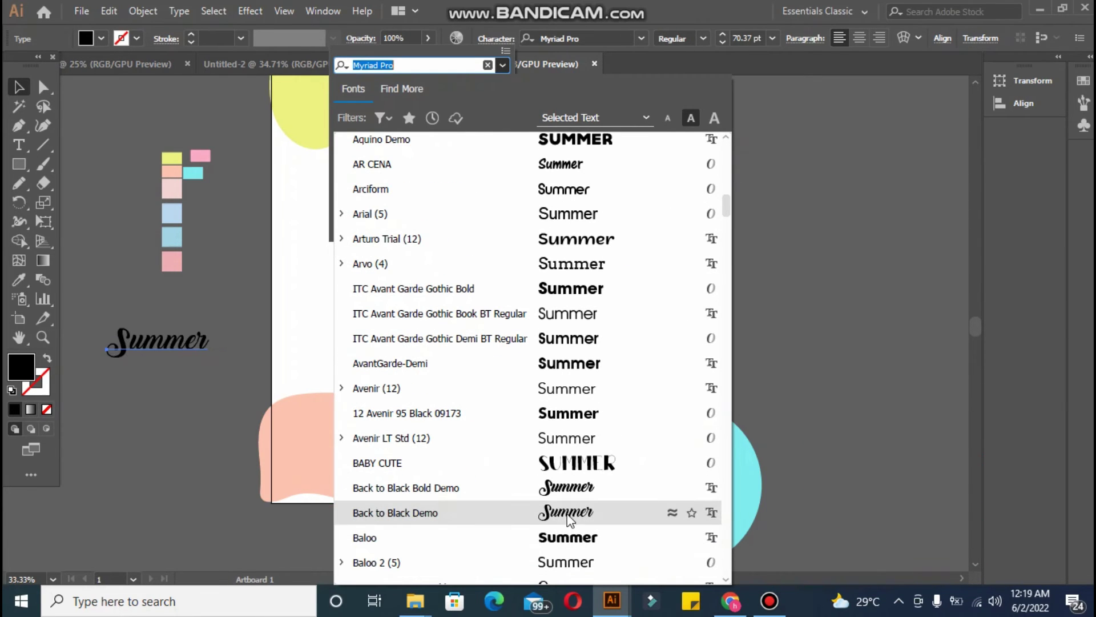
pyautogui.moveTo(724, 204); pyautogui.dragTo(725, 272)
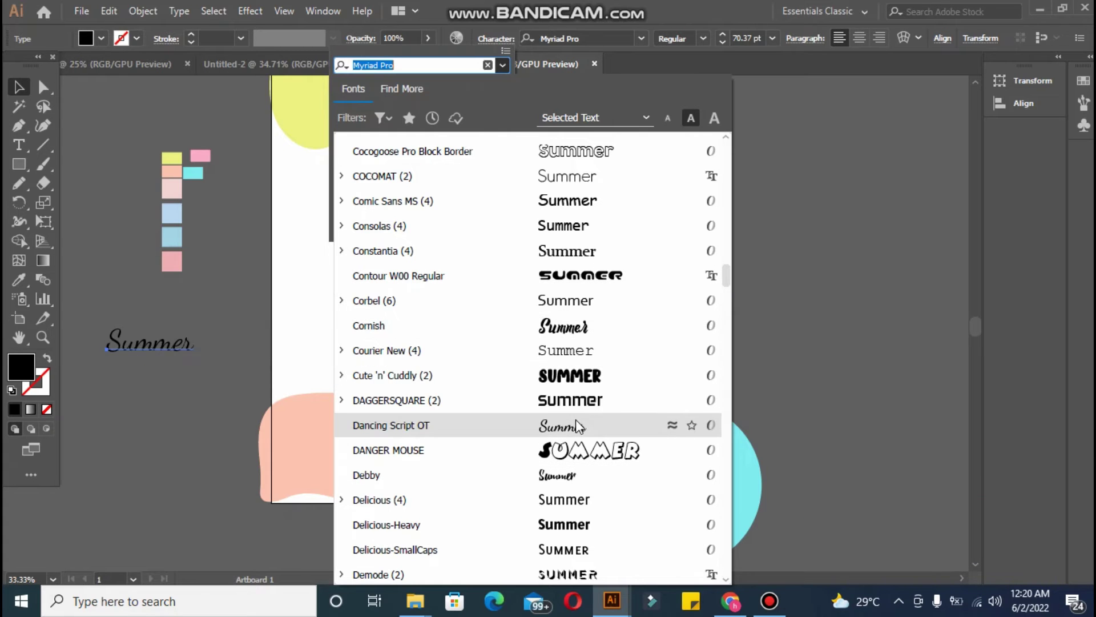
pyautogui.moveTo(729, 270); pyautogui.dragTo(741, 399)
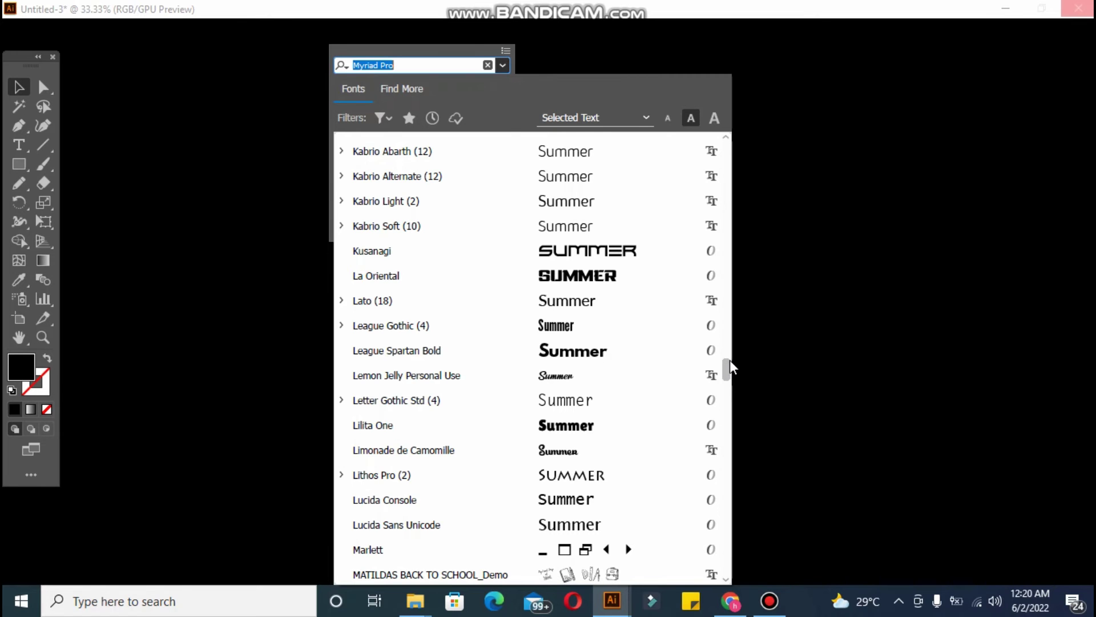
pyautogui.scroll(2, 729, 365)
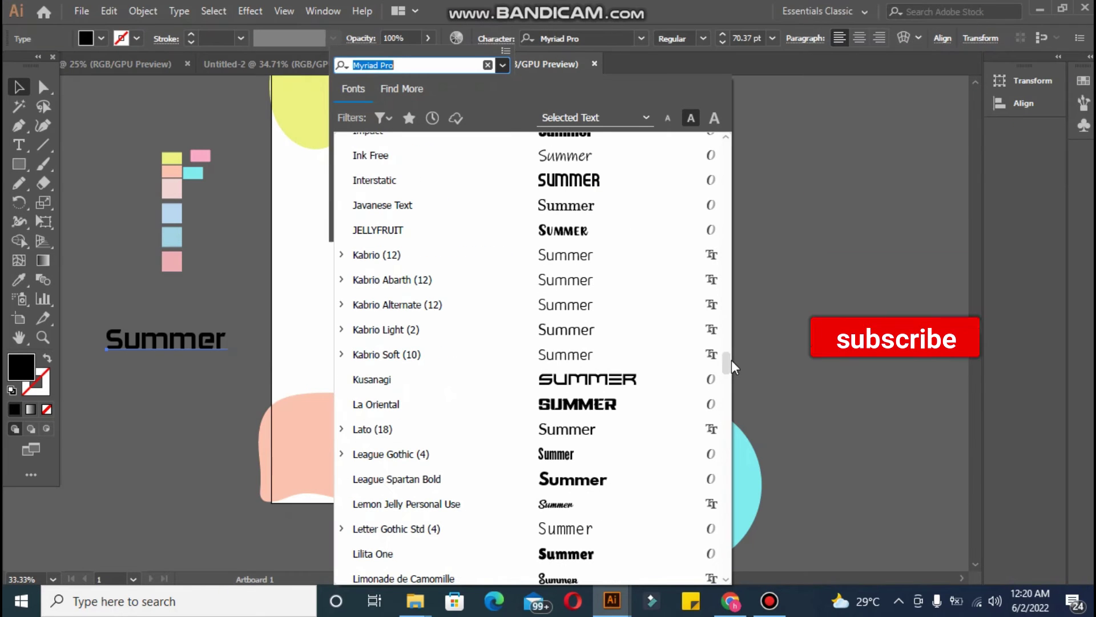
pyautogui.moveTo(727, 364); pyautogui.dragTo(733, 399)
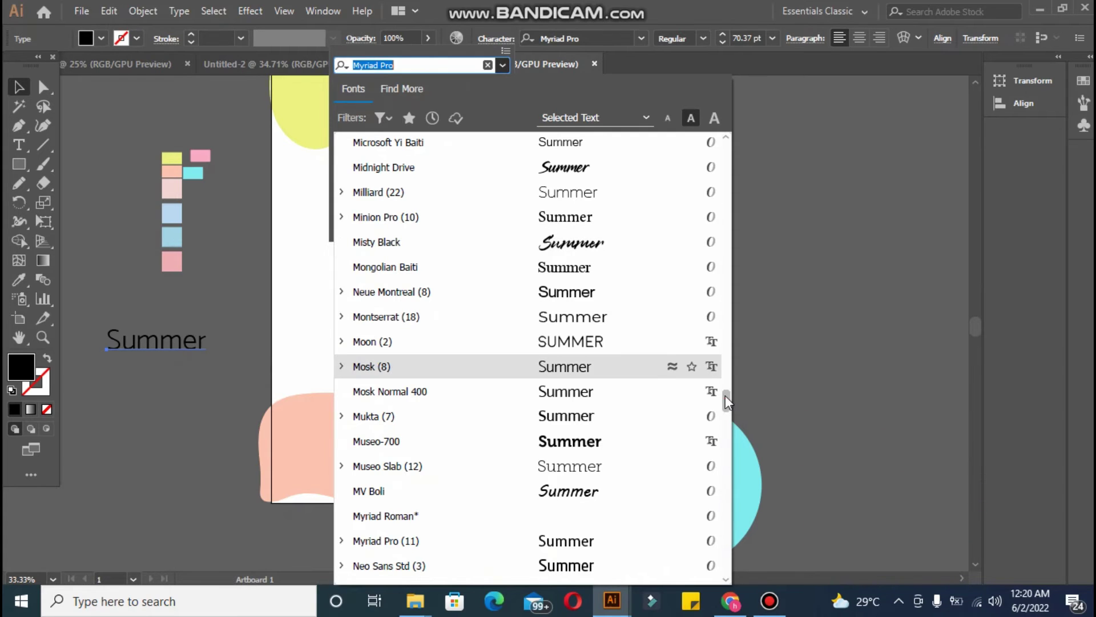
pyautogui.moveTo(726, 400); pyautogui.dragTo(727, 444)
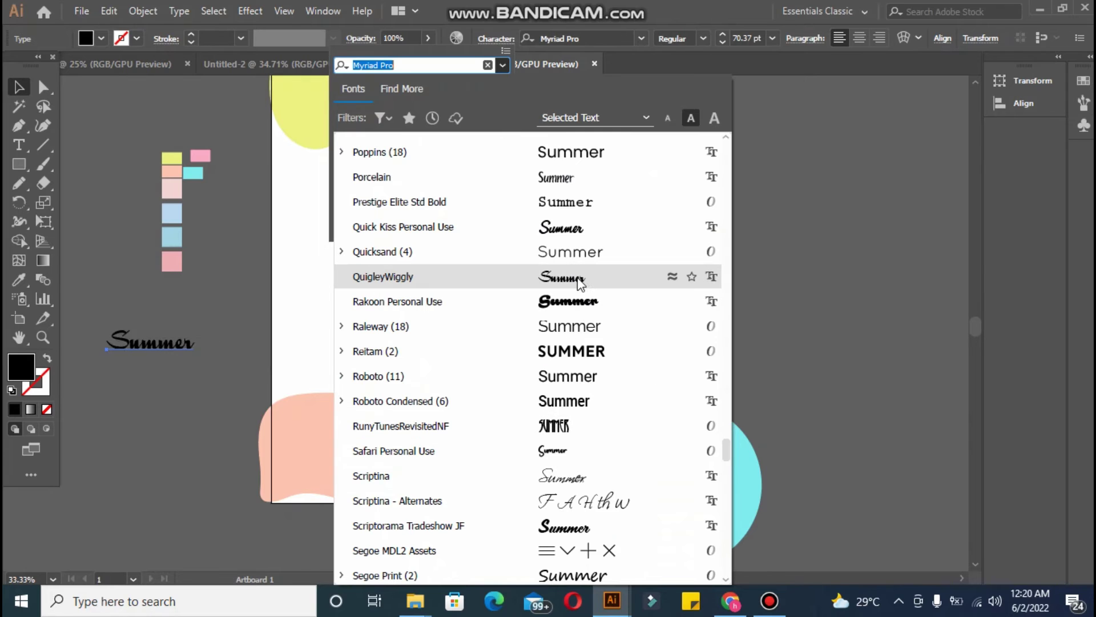
pyautogui.moveTo(727, 449); pyautogui.dragTo(727, 391)
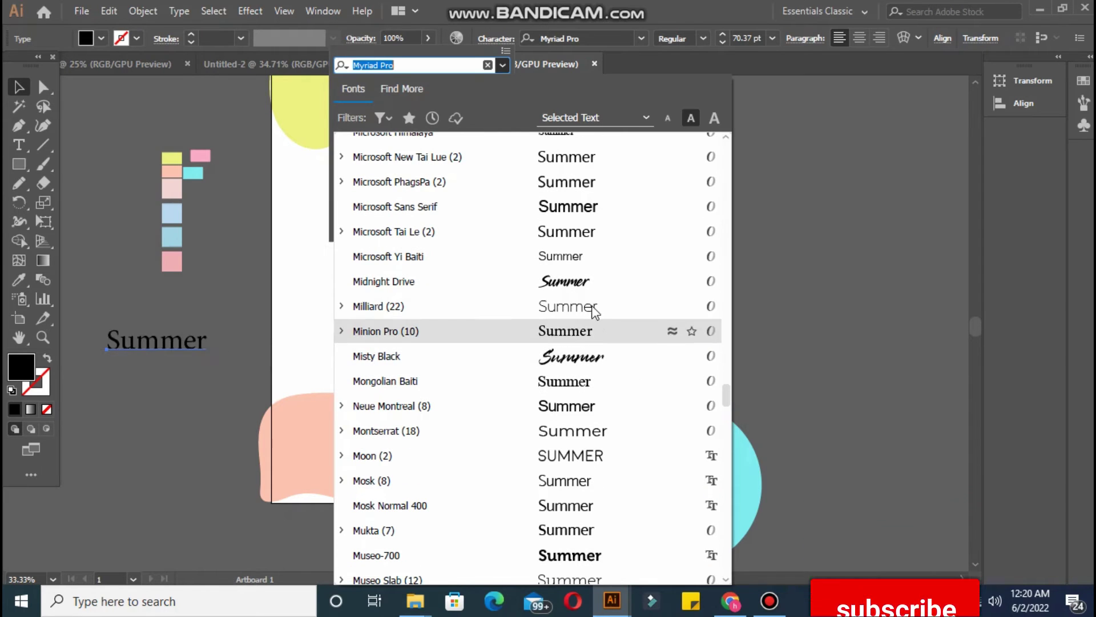
pyautogui.moveTo(728, 405); pyautogui.dragTo(729, 276)
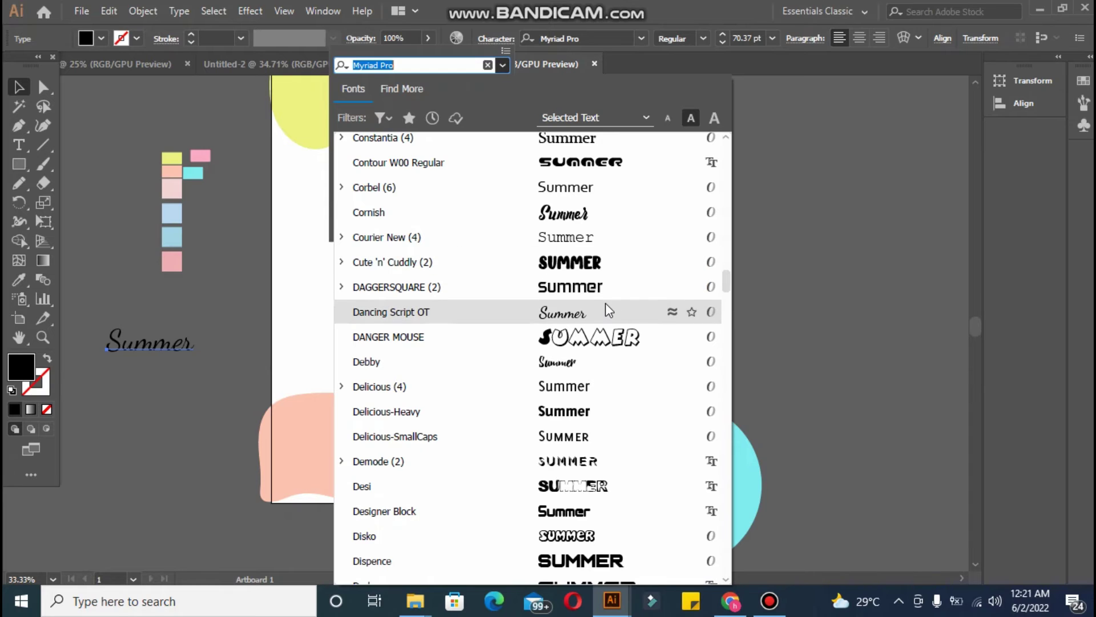
pyautogui.moveTo(726, 281); pyautogui.dragTo(727, 266)
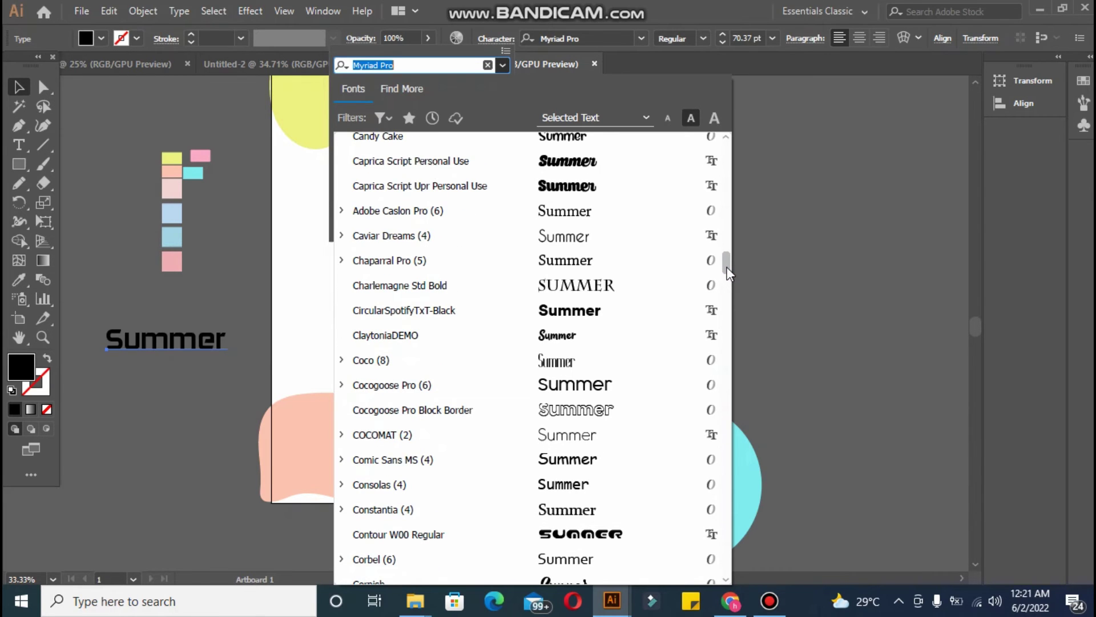
pyautogui.moveTo(728, 266); pyautogui.dragTo(728, 262)
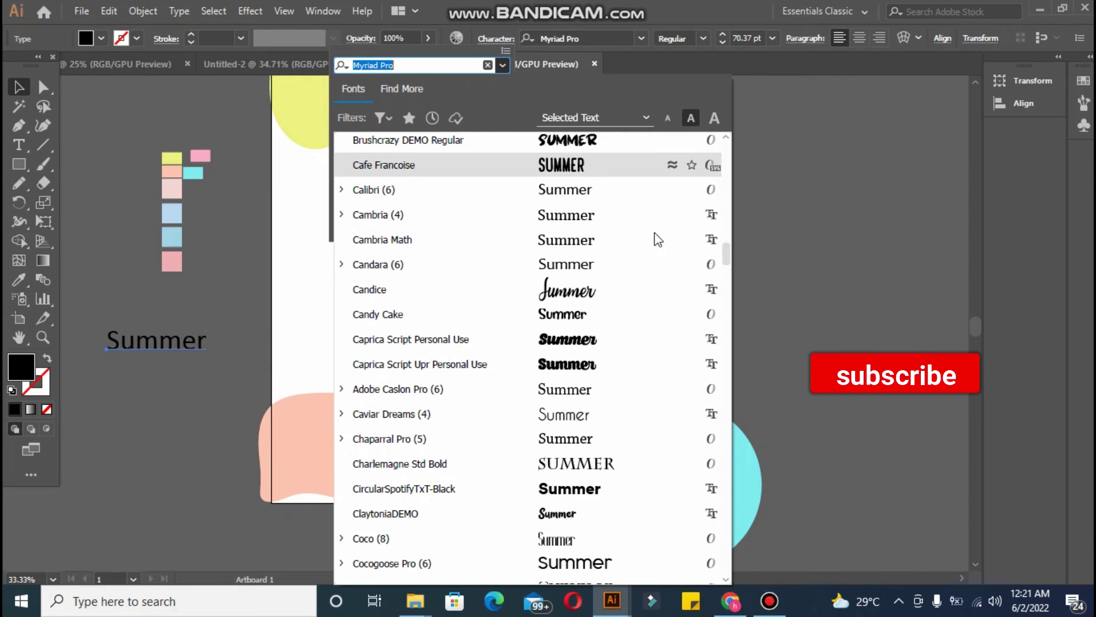
pyautogui.moveTo(727, 256)
pyautogui.mouseDown()
pyautogui.moveTo(731, 285)
pyautogui.moveTo(728, 235)
pyautogui.mouseUp()
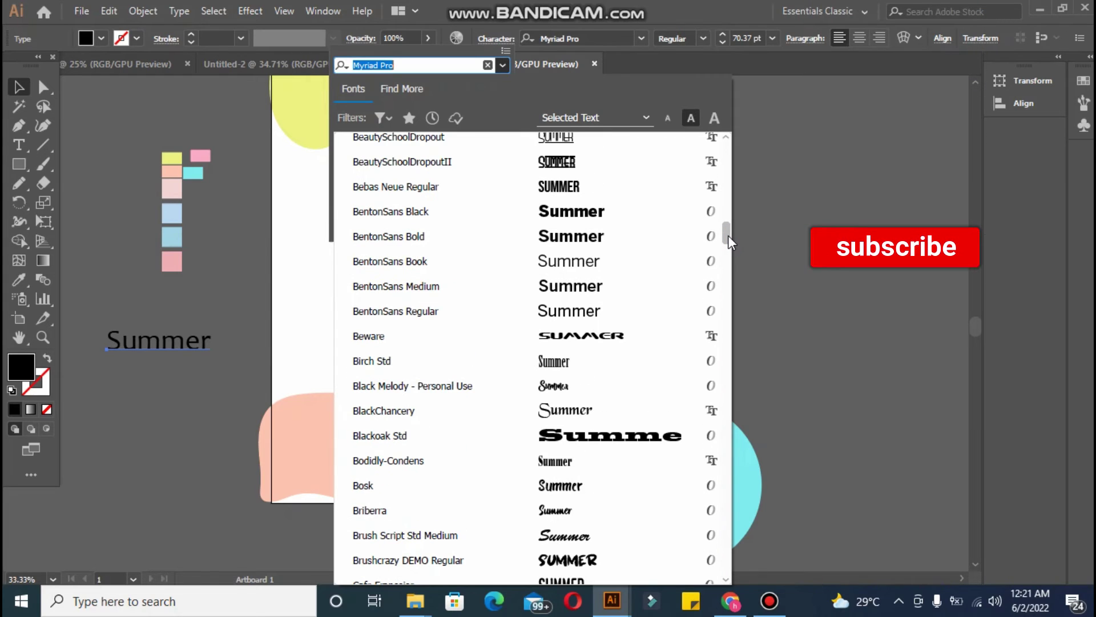
pyautogui.moveTo(727, 235); pyautogui.dragTo(727, 231)
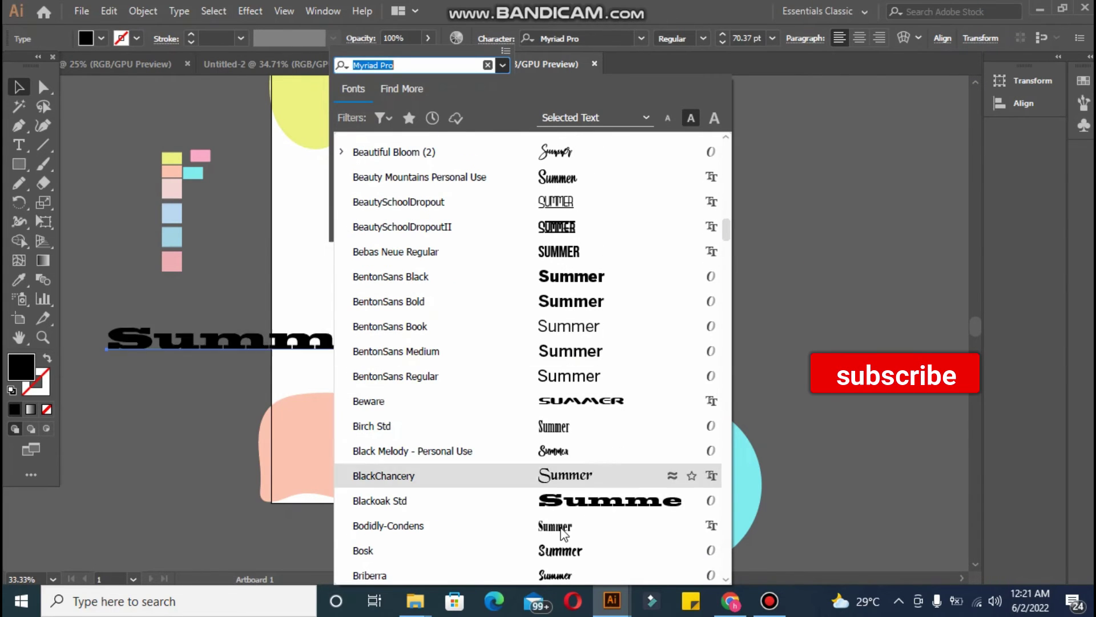
# Step: Apply the Black Melody - Personal Use font to Summer and scale it to 141.73 pt
pyautogui.click(553, 440)
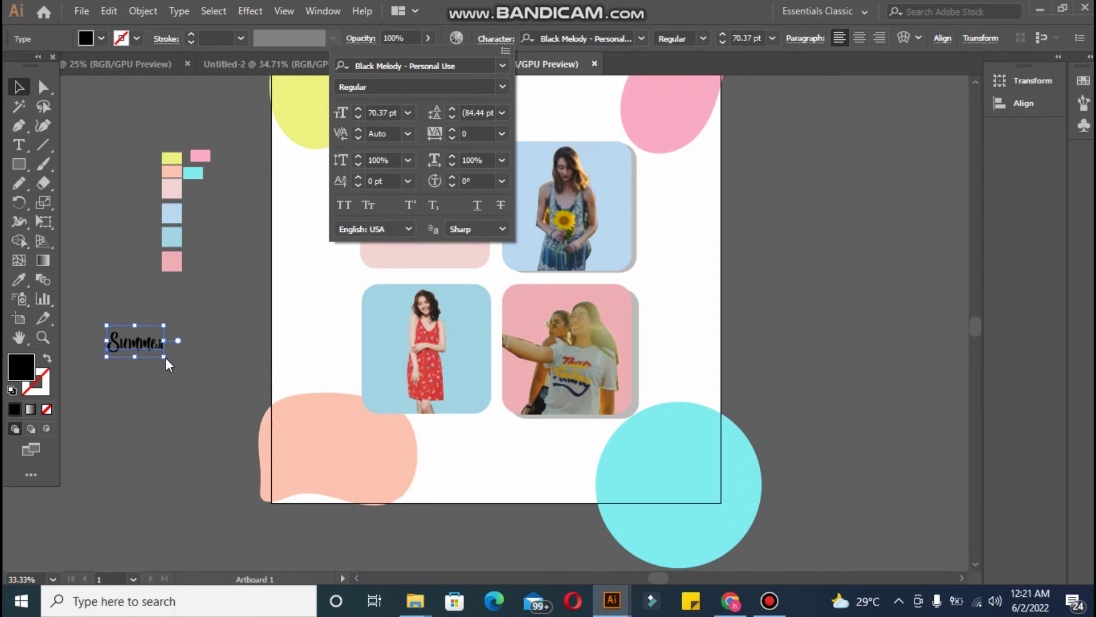
pyautogui.click(496, 38)
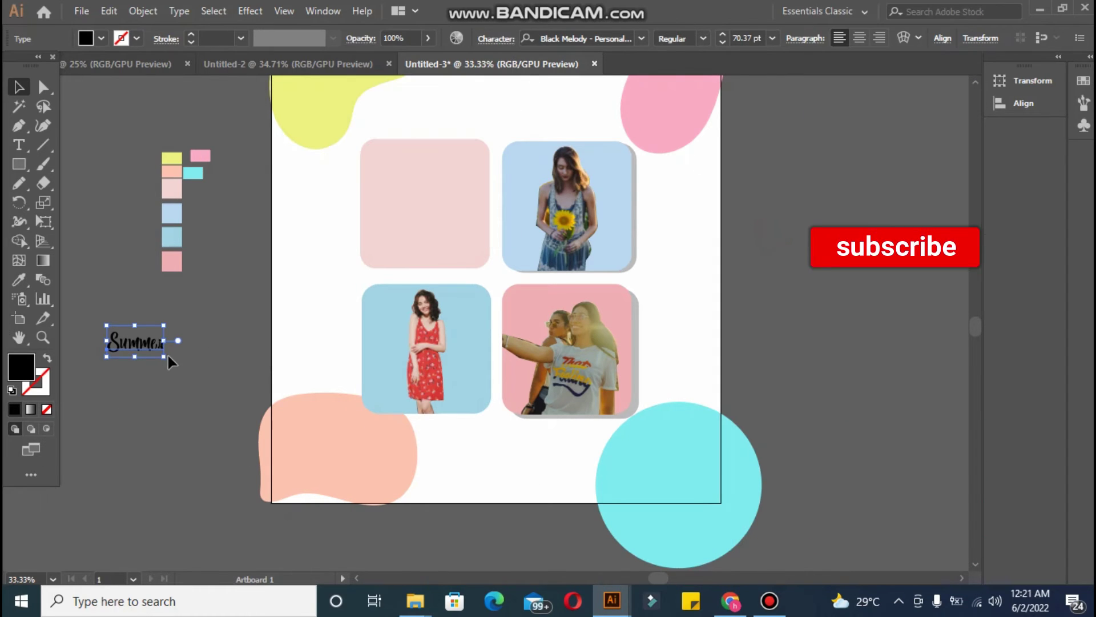
pyautogui.moveTo(164, 356); pyautogui.dragTo(222, 388)
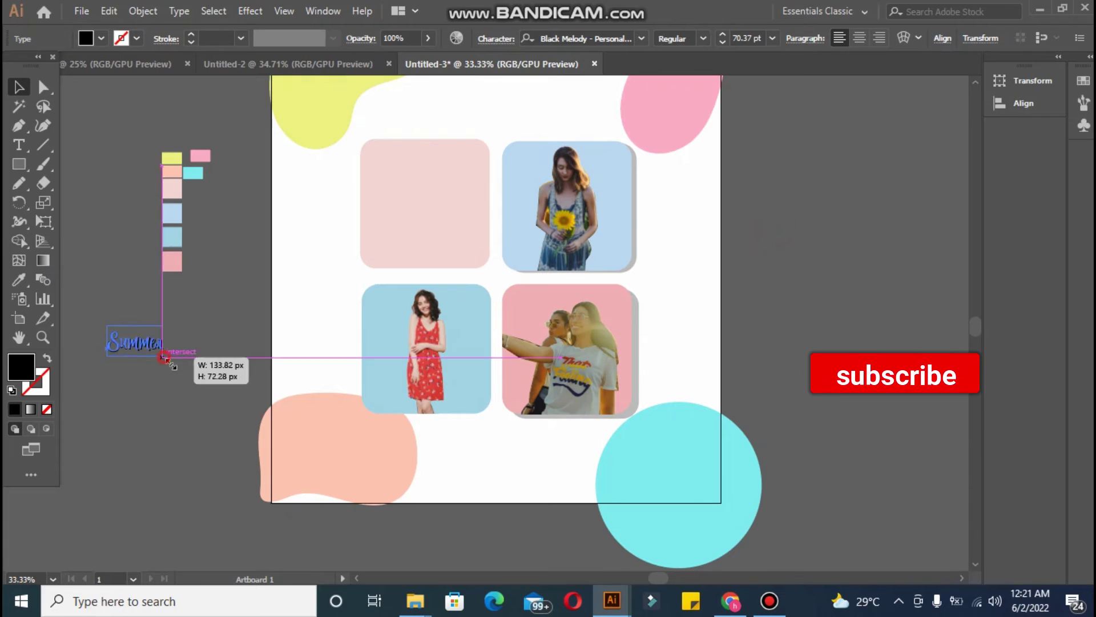
# Step: Fill the Summer text with red-orange #EA5807
pyautogui.doubleClick(21, 366)
pyautogui.click(569, 375)
pyautogui.click(537, 209)
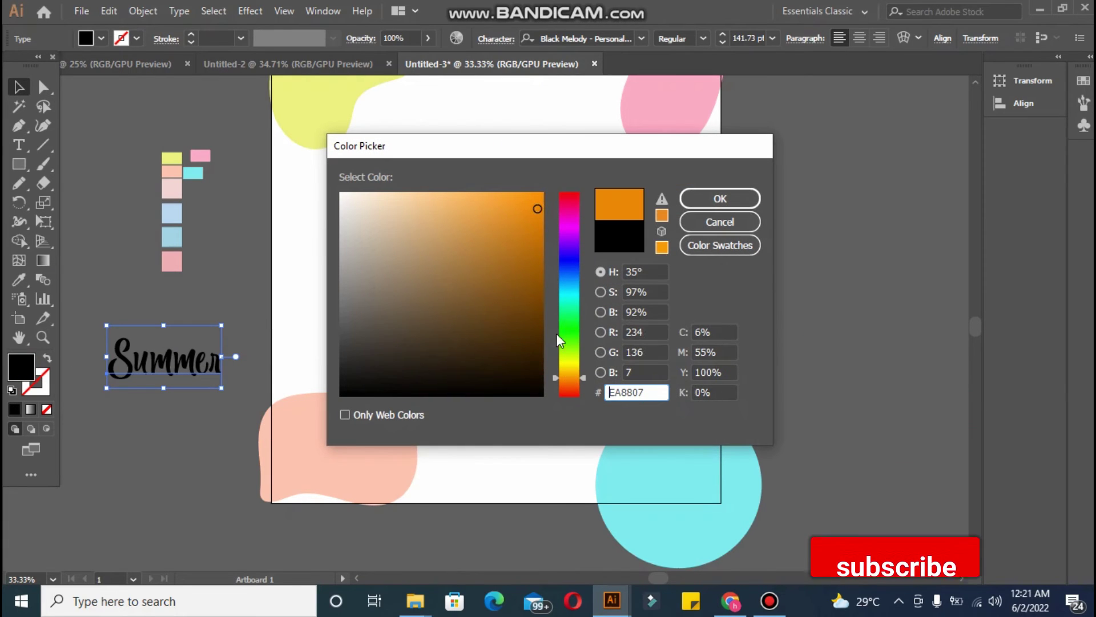
pyautogui.click(568, 385)
pyautogui.click(700, 201)
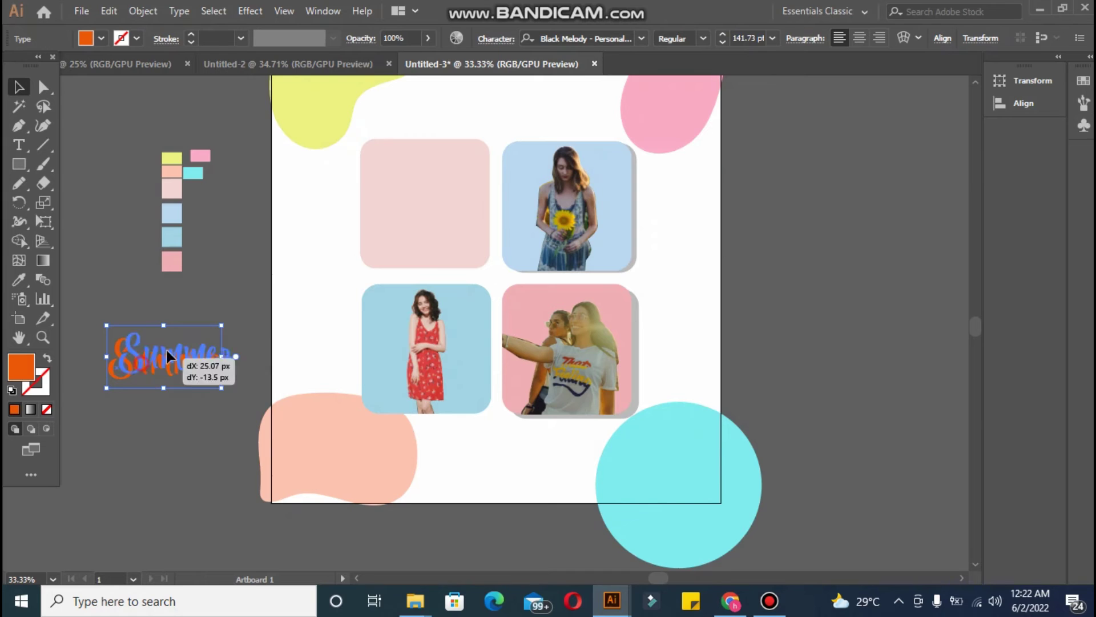
# Step: Move Summer into the top-left pink card and align it to the card
pyautogui.moveTo(167, 356)
pyautogui.mouseDown()
pyautogui.moveTo(434, 197)
pyautogui.moveTo(420, 208)
pyautogui.mouseUp()
pyautogui.moveTo(367, 267); pyautogui.dragTo(392, 163)
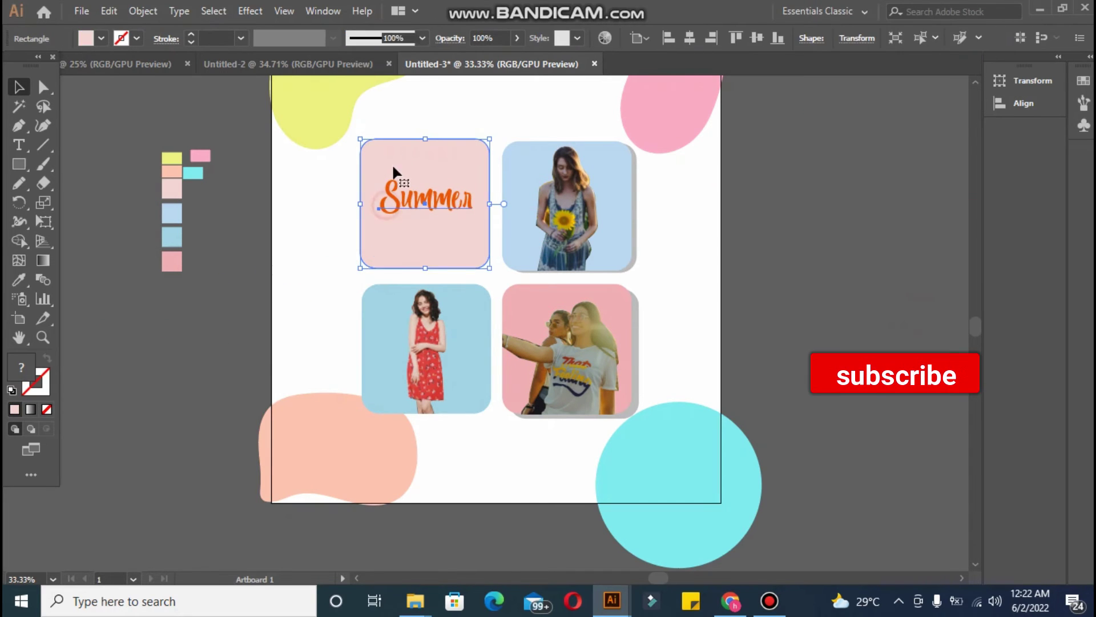
pyautogui.click(401, 139)
pyautogui.click(538, 41)
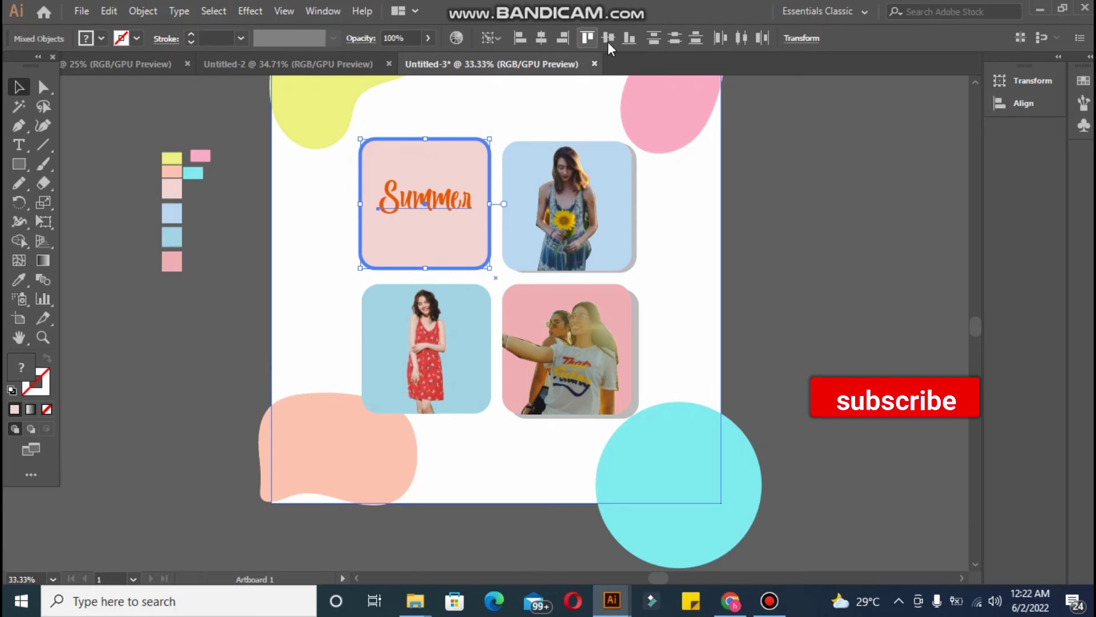
# Step: Shift Summer higher in the card and start a new text object on the pasteboard
pyautogui.click(806, 313)
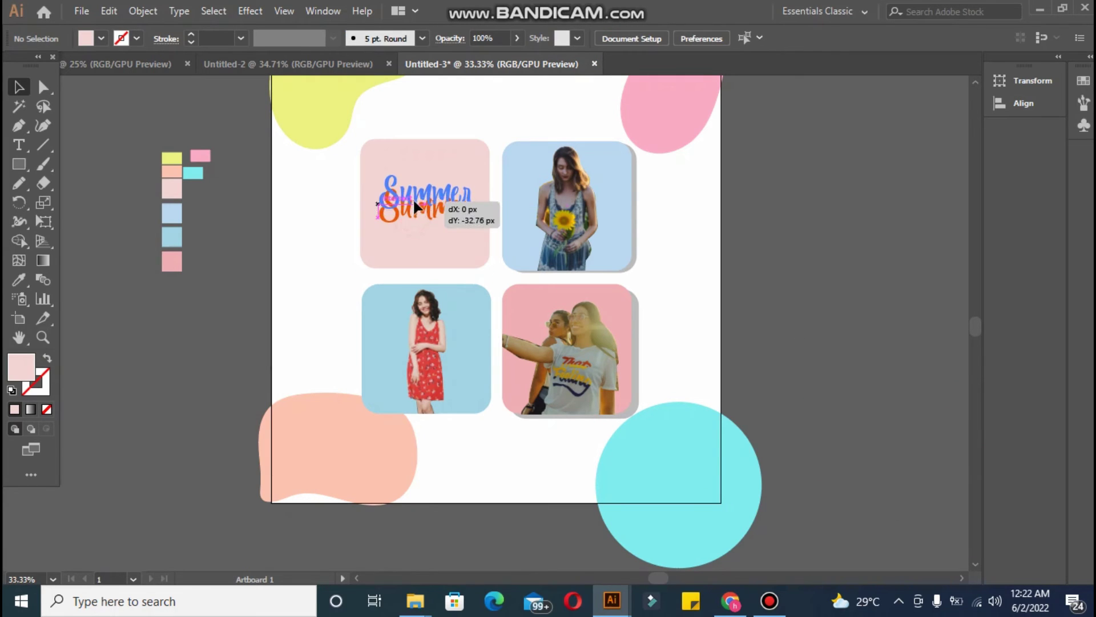
pyautogui.moveTo(416, 205); pyautogui.dragTo(417, 205)
pyautogui.click(788, 360)
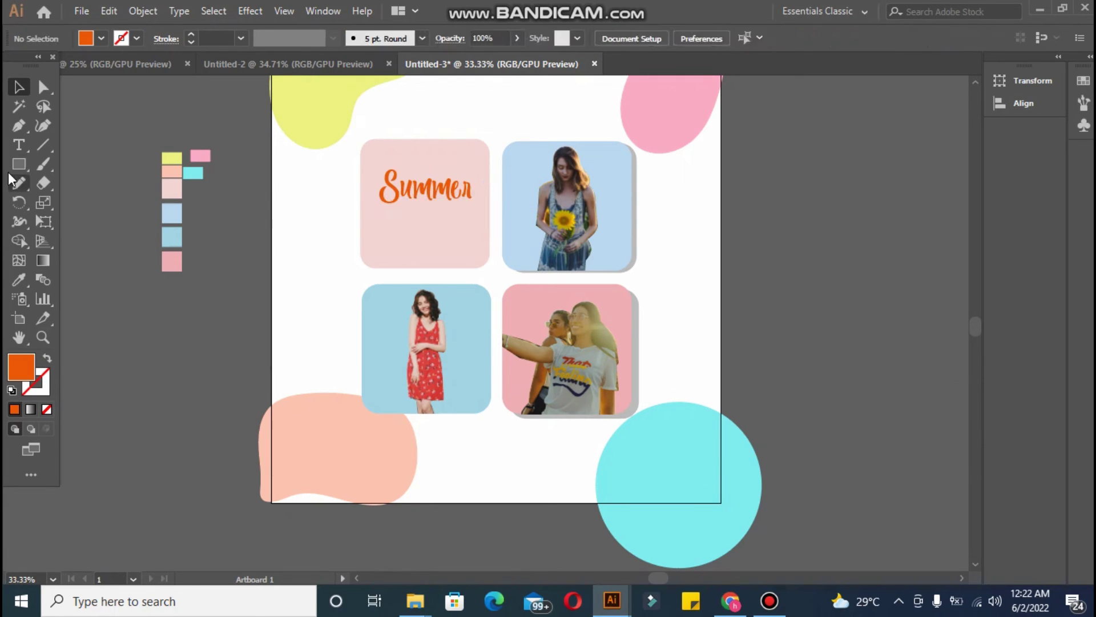
pyautogui.click(127, 398)
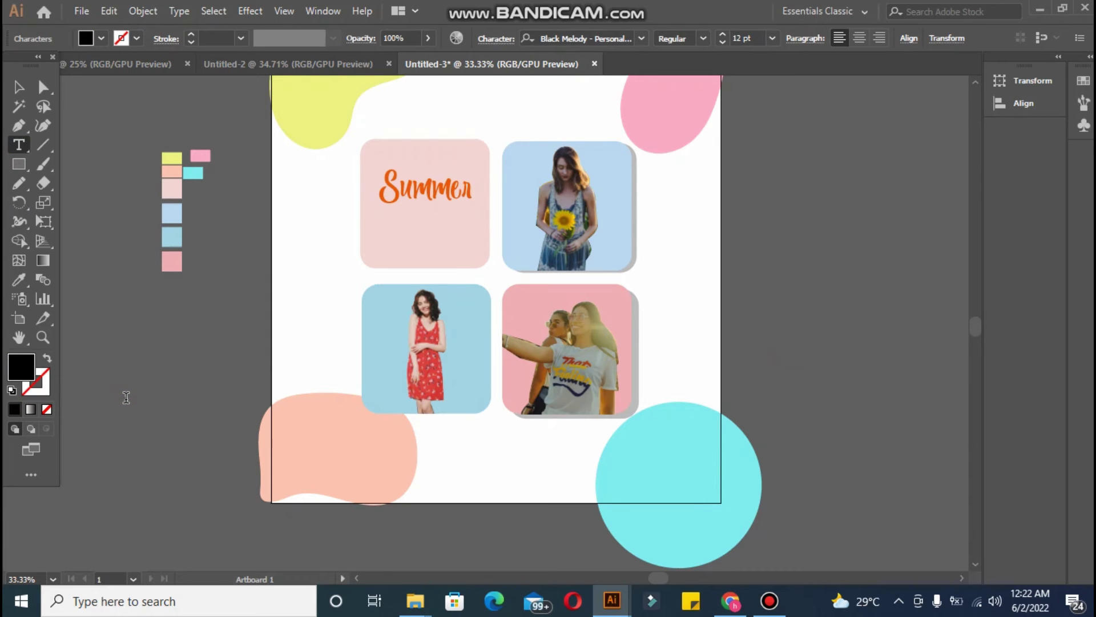
# Step: Enlarge the Sale text to 86.58 pt and set it in Abril Fatface
pyautogui.click(19, 87)
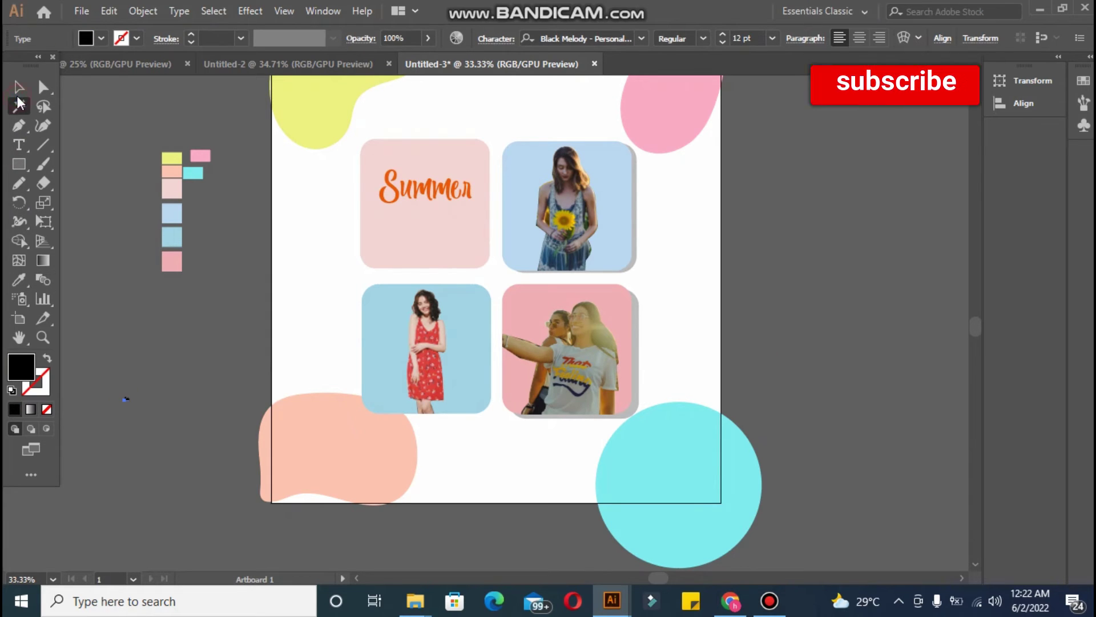
pyautogui.moveTo(131, 401); pyautogui.dragTo(236, 485)
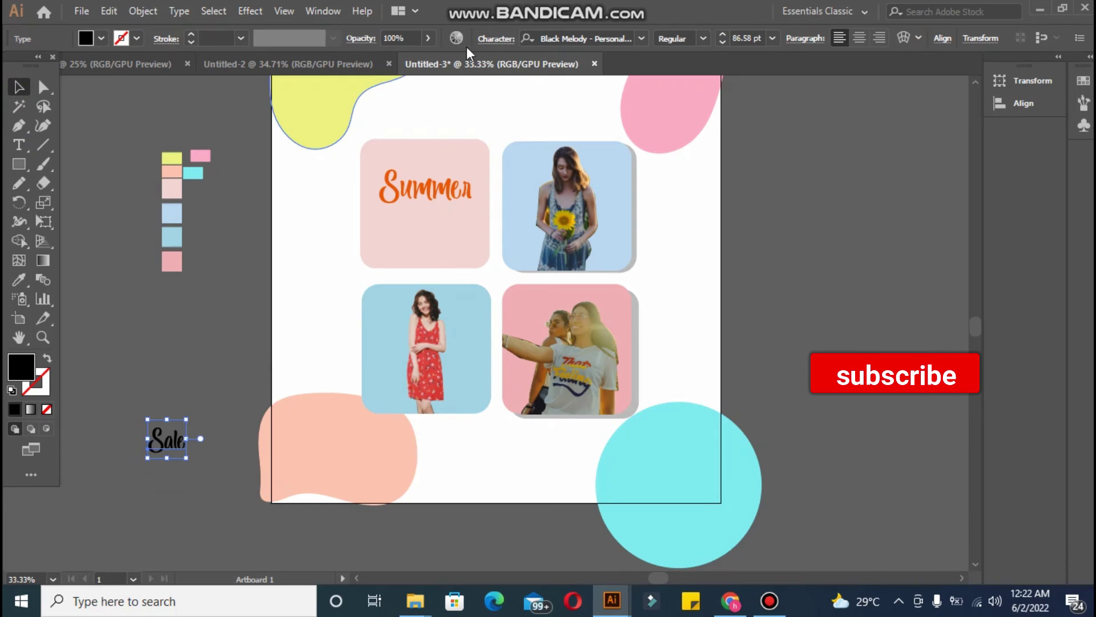
pyautogui.click(510, 38)
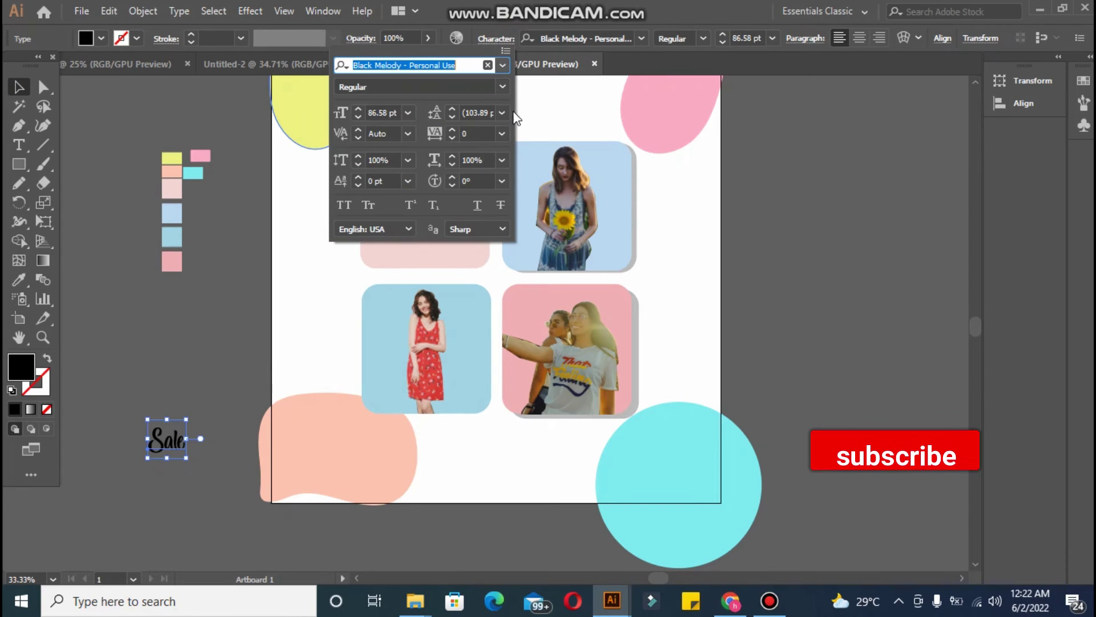
pyautogui.click(503, 65)
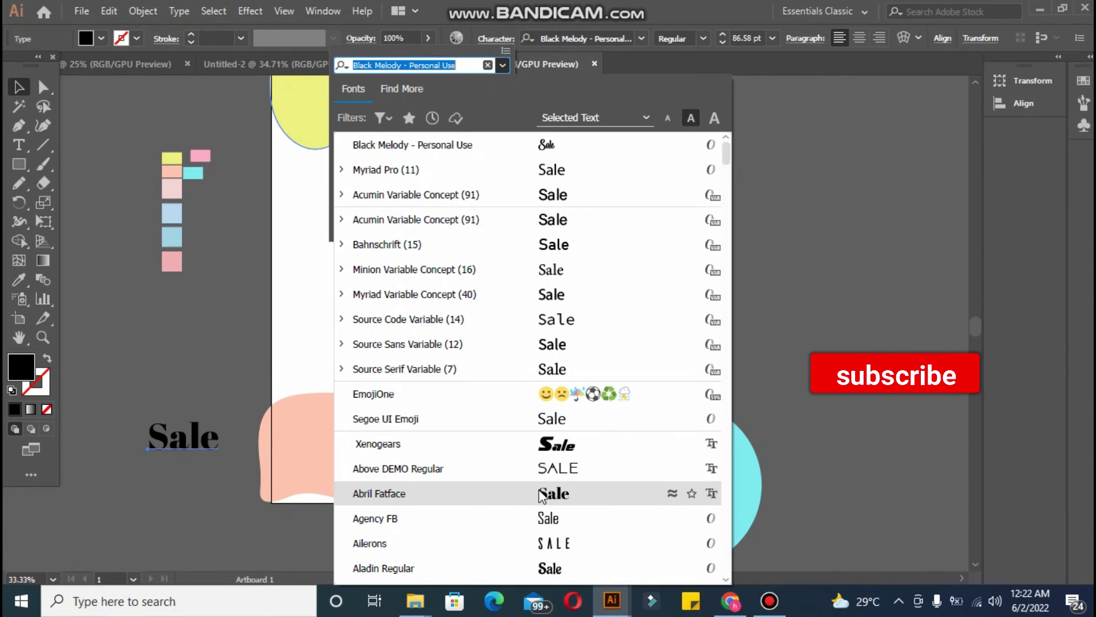
pyautogui.click(541, 495)
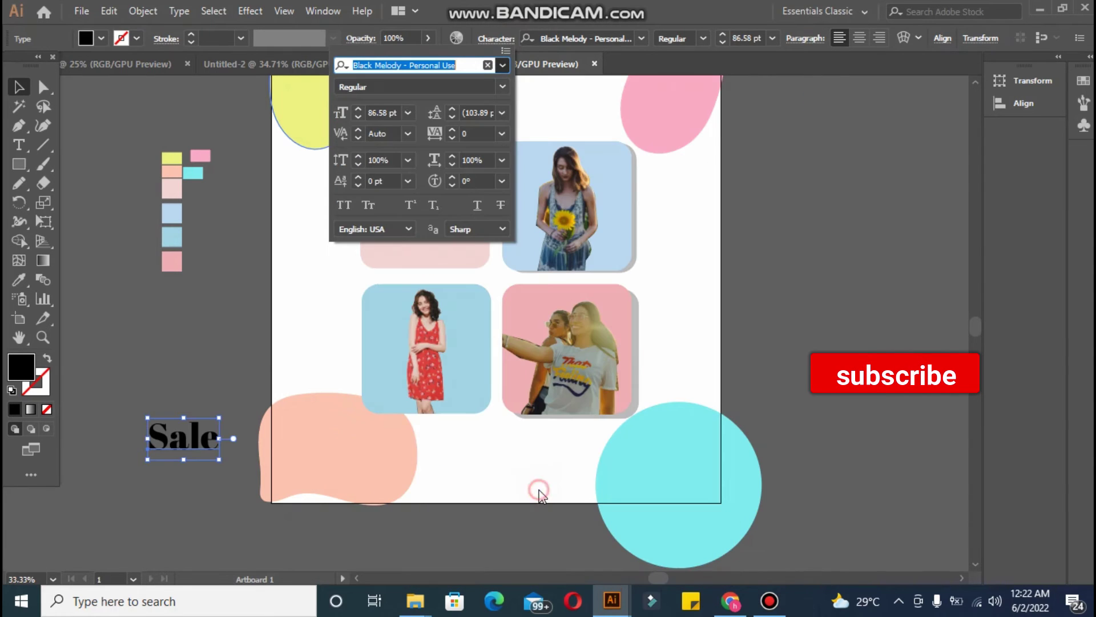
# Step: Fill the Sale text with a dark green
pyautogui.doubleClick(21, 366)
pyautogui.click(569, 325)
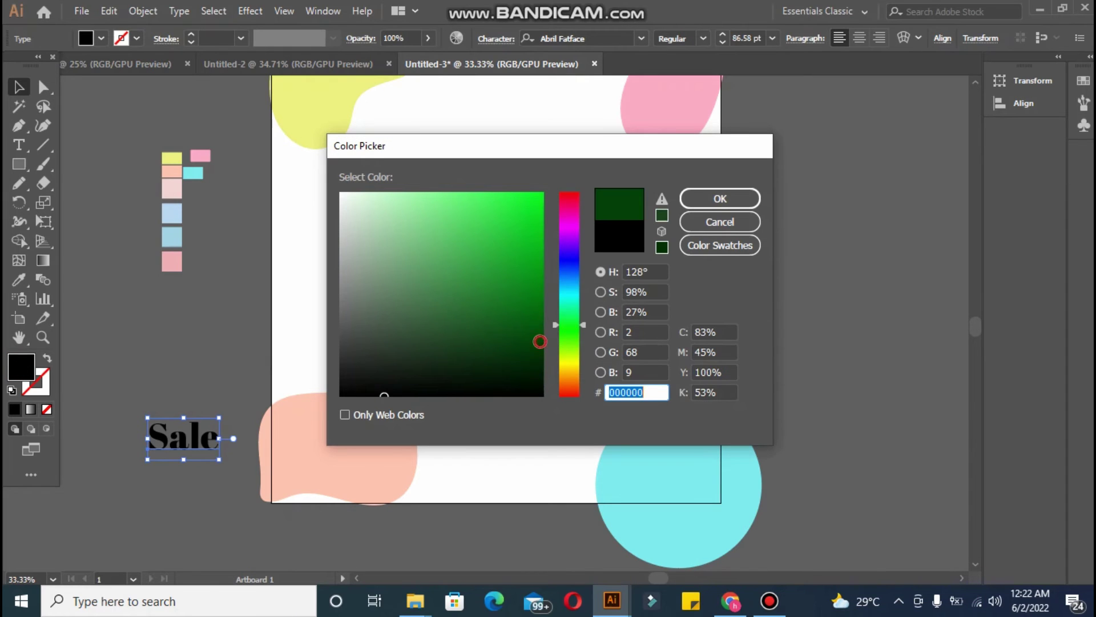
pyautogui.click(570, 338)
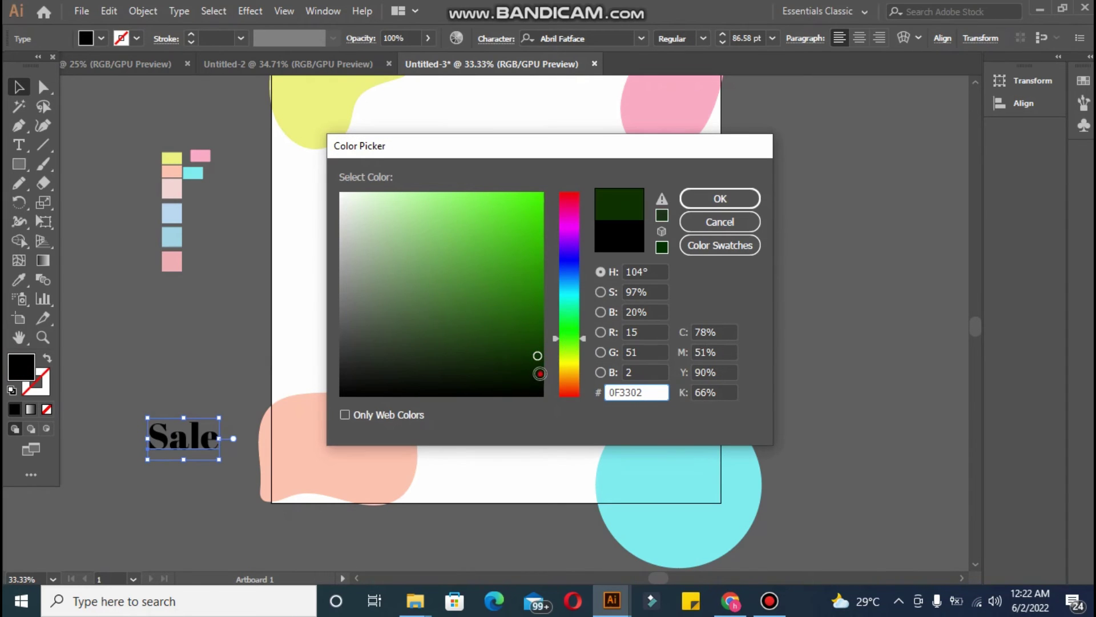
pyautogui.click(692, 207)
pyautogui.click(206, 327)
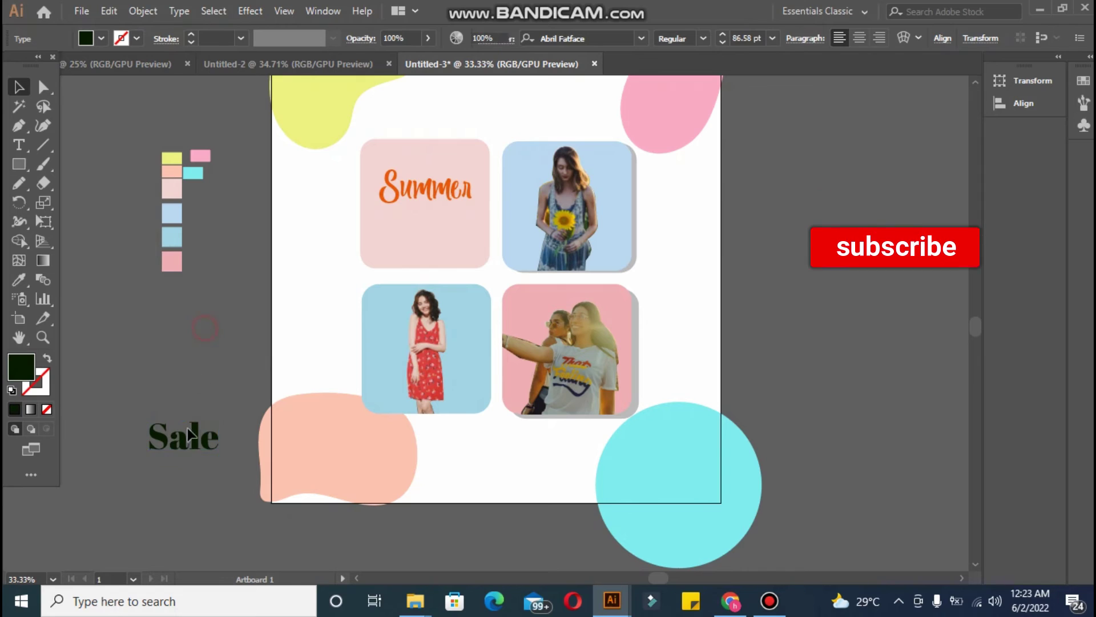
# Step: Move Sale below Summer in the pink card and recolour it a darker green
pyautogui.moveTo(435, 225); pyautogui.dragTo(435, 225)
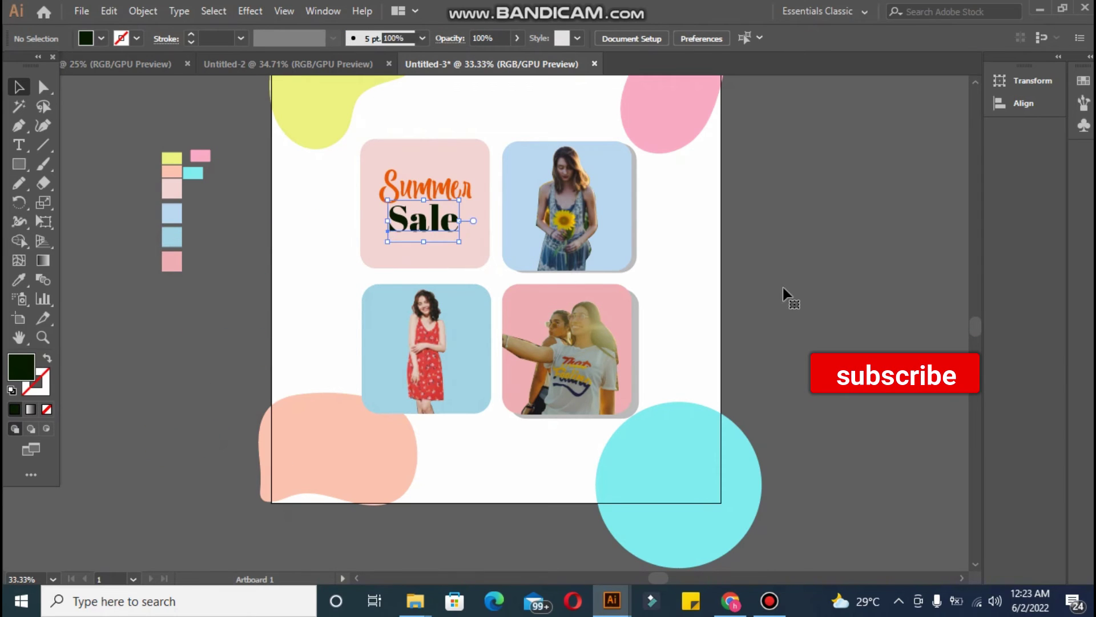
pyautogui.doubleClick(22, 368)
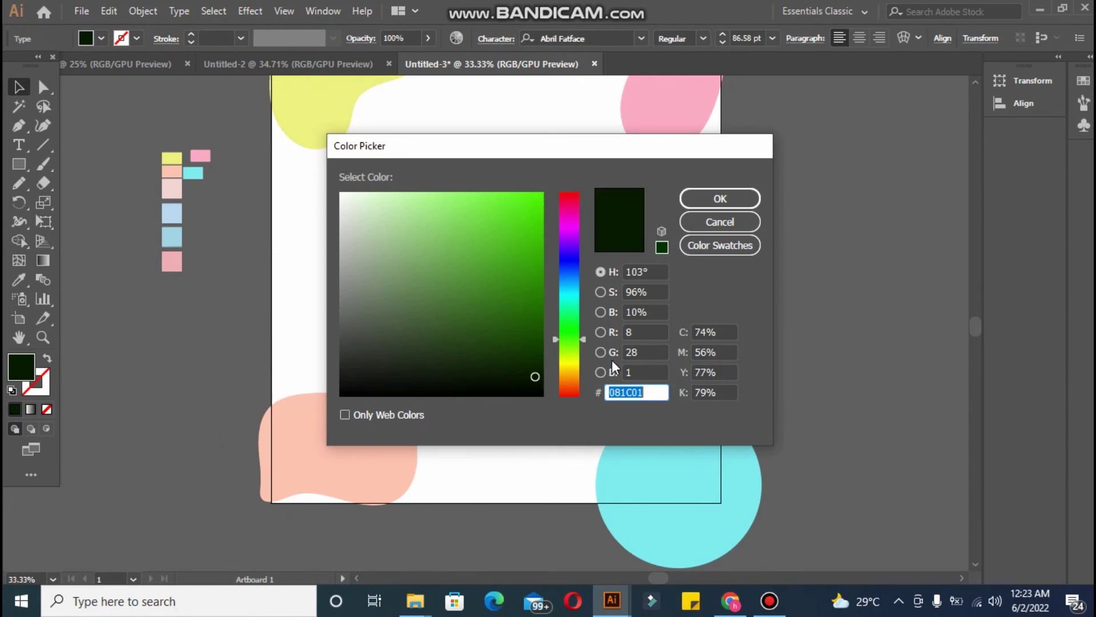
pyautogui.moveTo(570, 345); pyautogui.dragTo(571, 330)
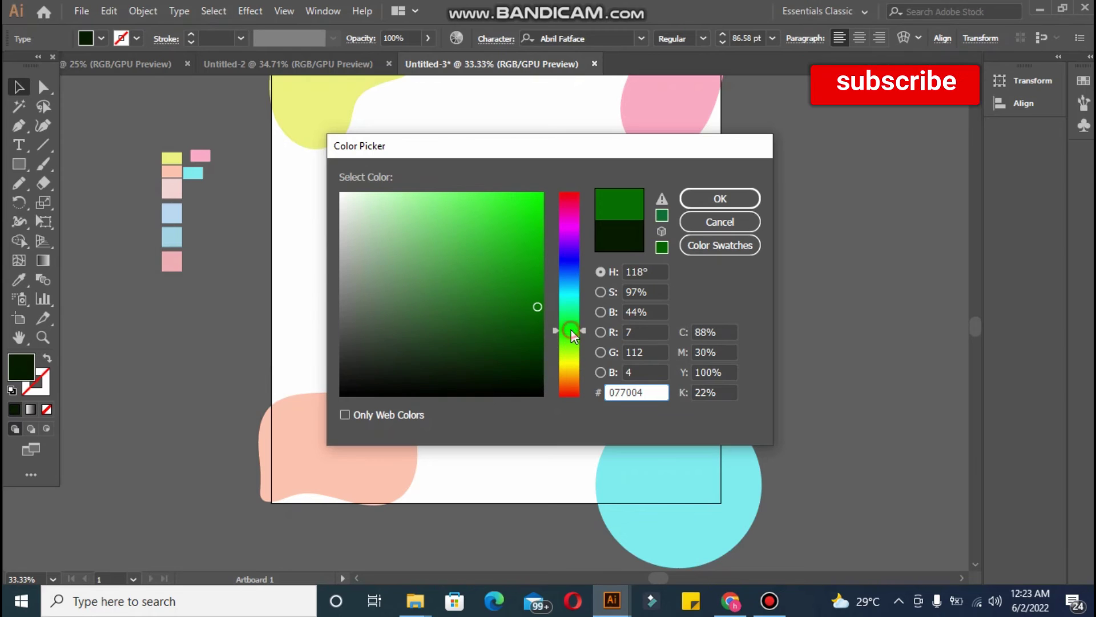
pyautogui.click(537, 333)
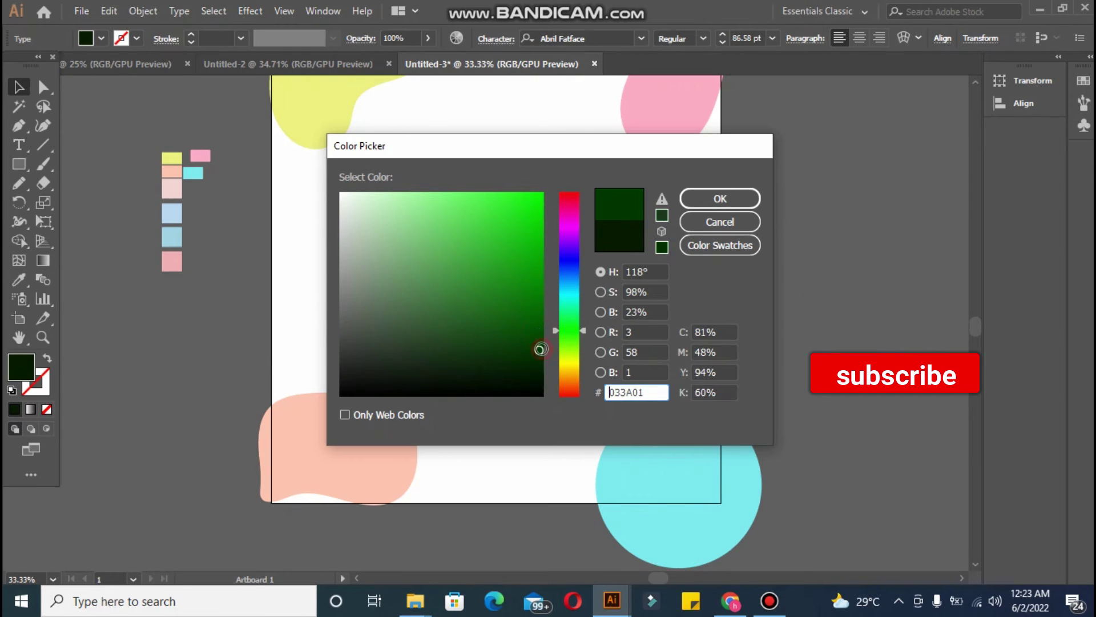
pyautogui.click(692, 200)
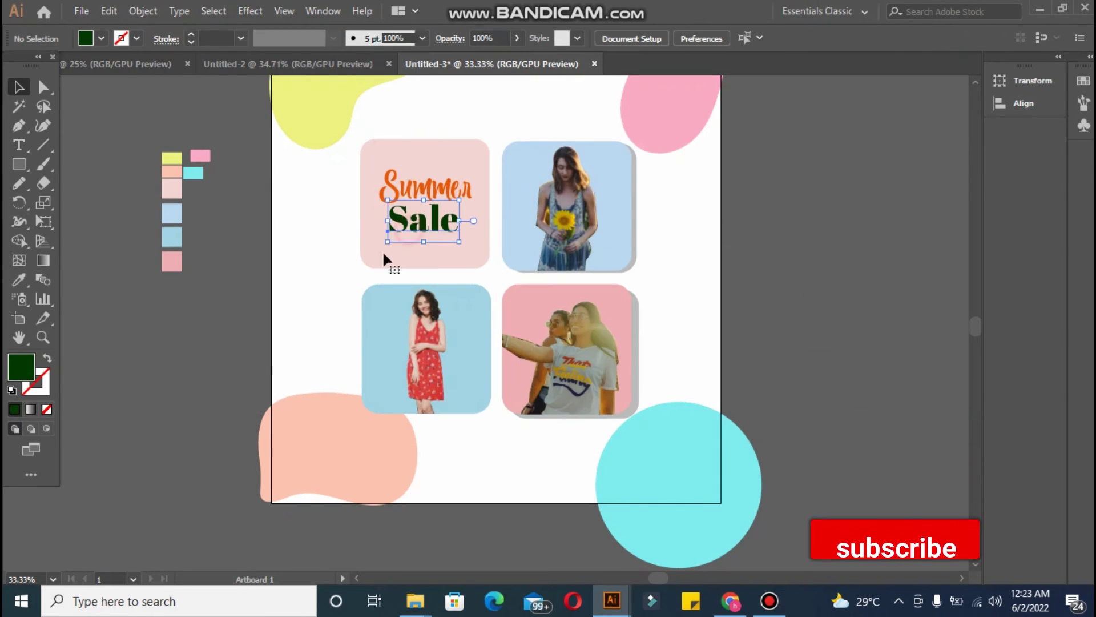
# Step: Try other greens for Sale, including light green A2E59E
pyautogui.doubleClick(14, 369)
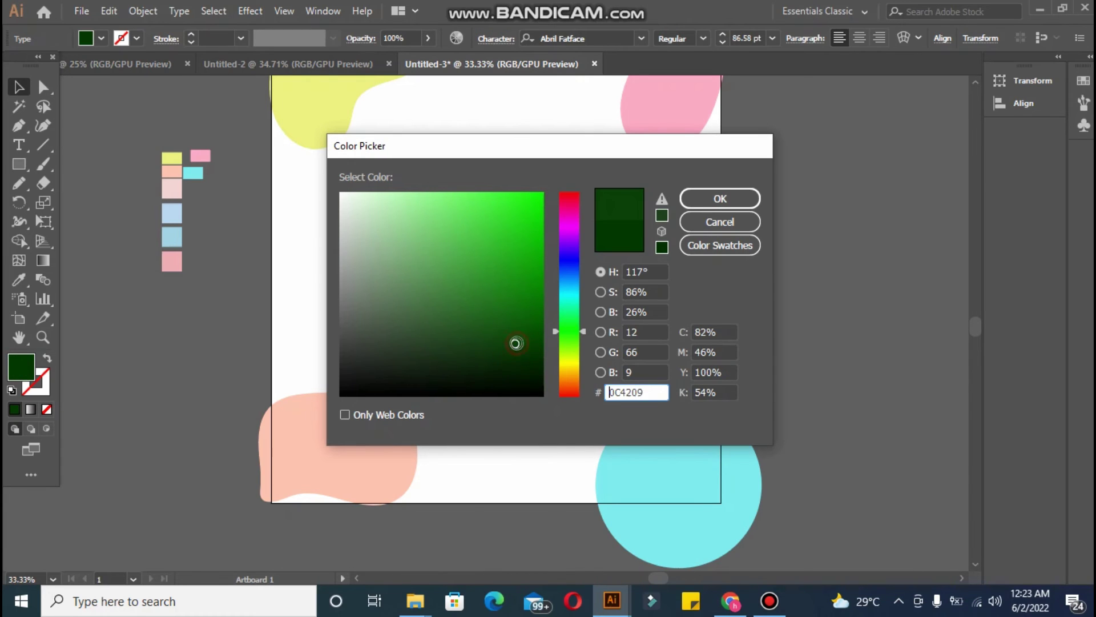
pyautogui.click(691, 199)
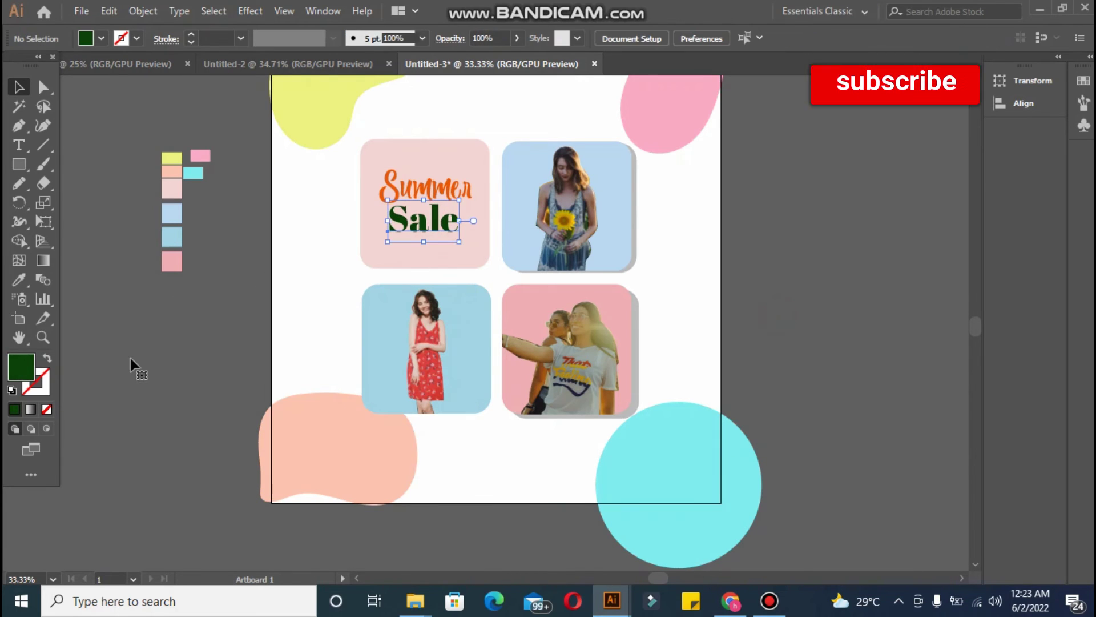
pyautogui.doubleClick(25, 371)
pyautogui.write('A2E59E')
pyautogui.click(717, 196)
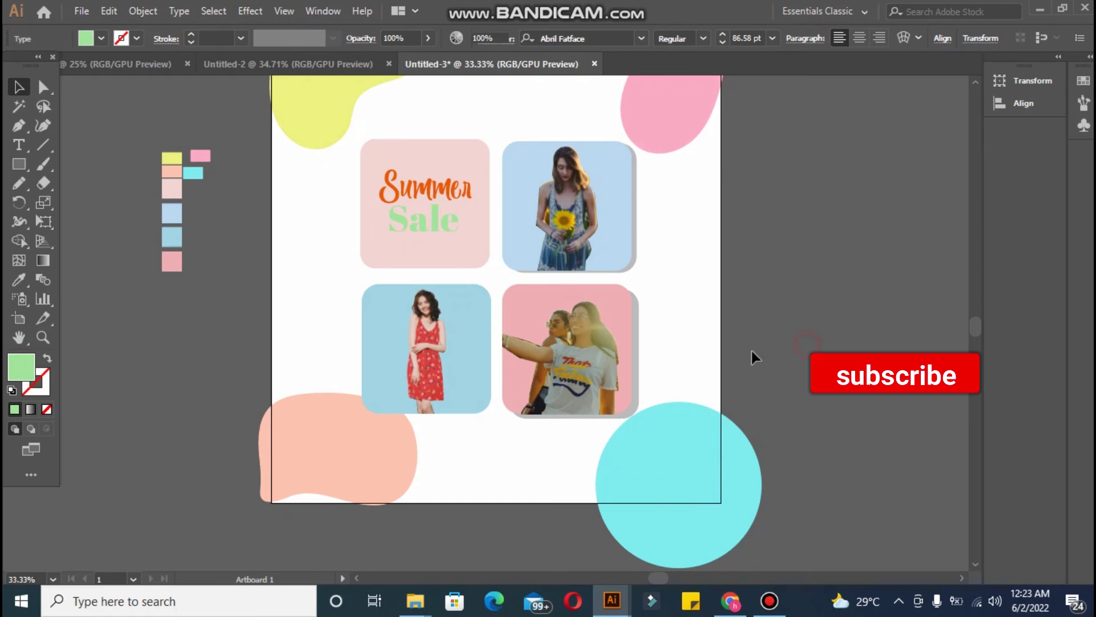
pyautogui.click(751, 353)
# Step: Set Sale's fill to hex 0C5404 and shrink it to about 64.5 pt
pyautogui.doubleClick(21, 368)
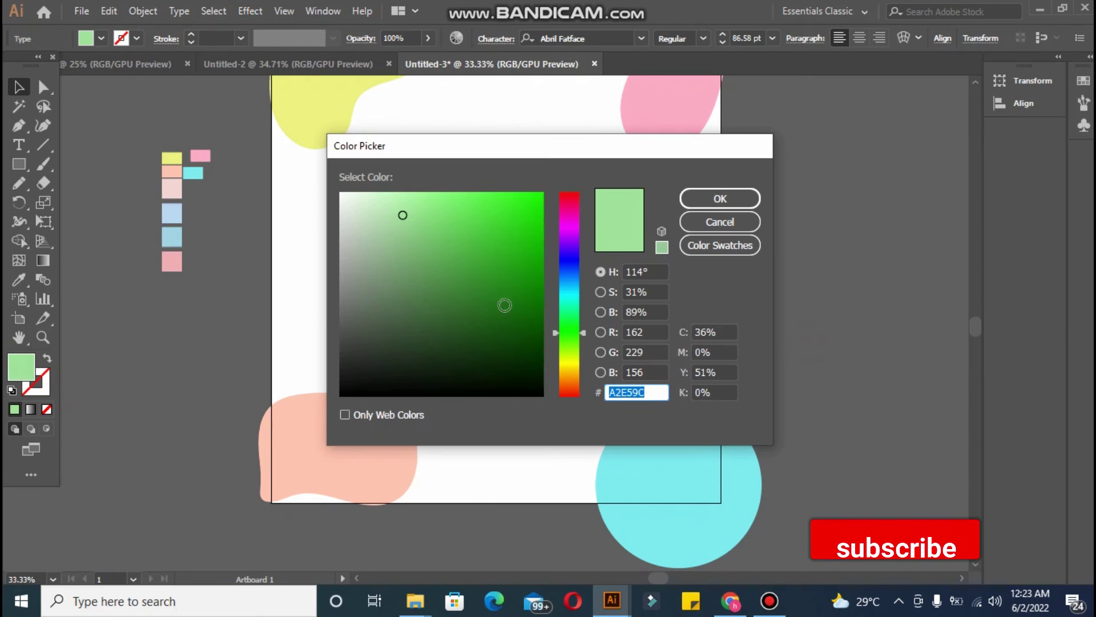
pyautogui.write('0C5404')
pyautogui.press('Return')
pyautogui.click(355, 372)
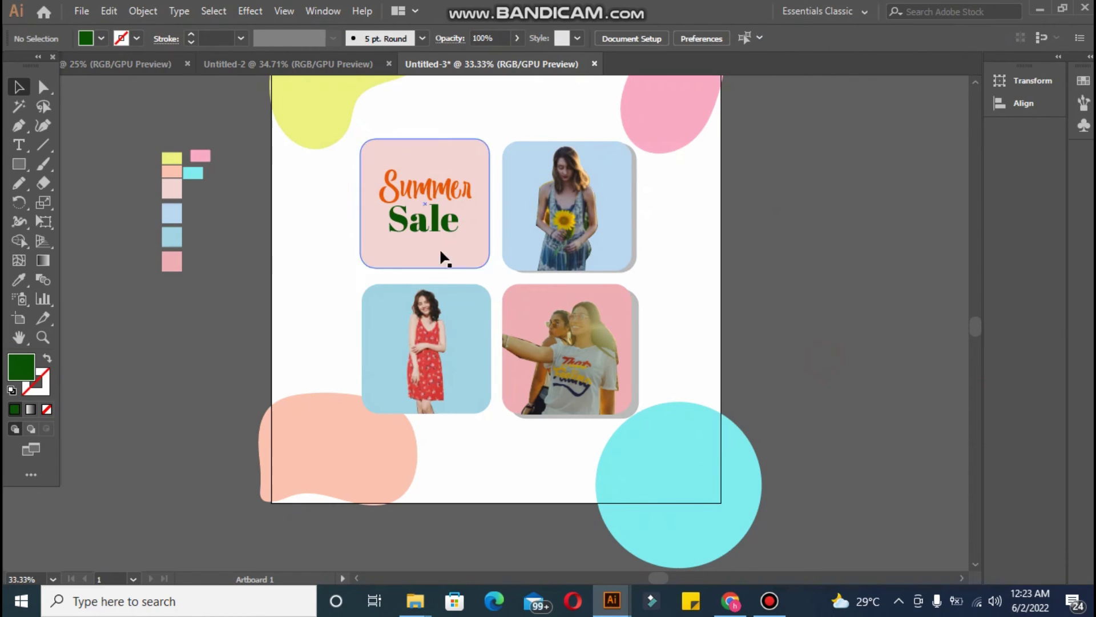
pyautogui.moveTo(453, 240); pyautogui.dragTo(459, 237)
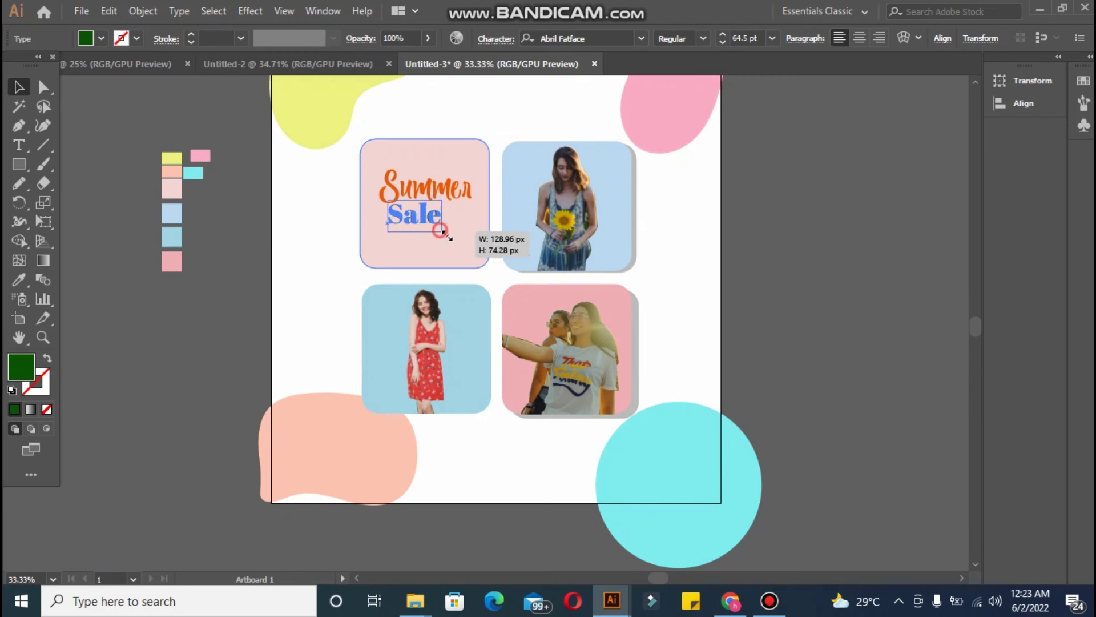
# Step: Centre Sale horizontally under Summer
pyautogui.click(286, 214)
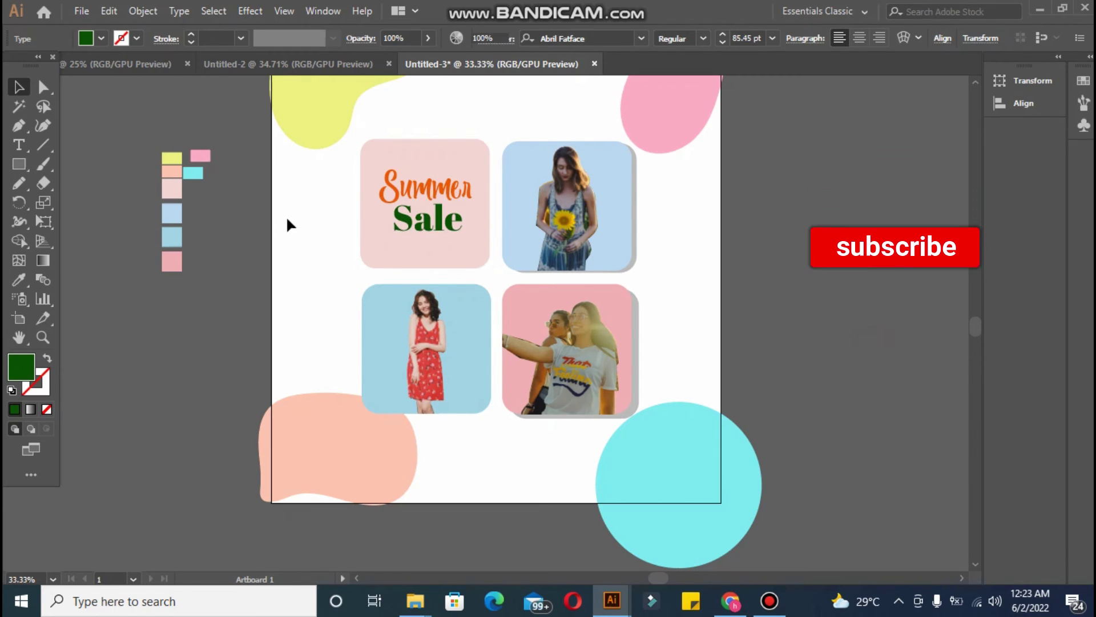
pyautogui.keyDown('shift'); pyautogui.click(407, 230); pyautogui.keyUp('shift')
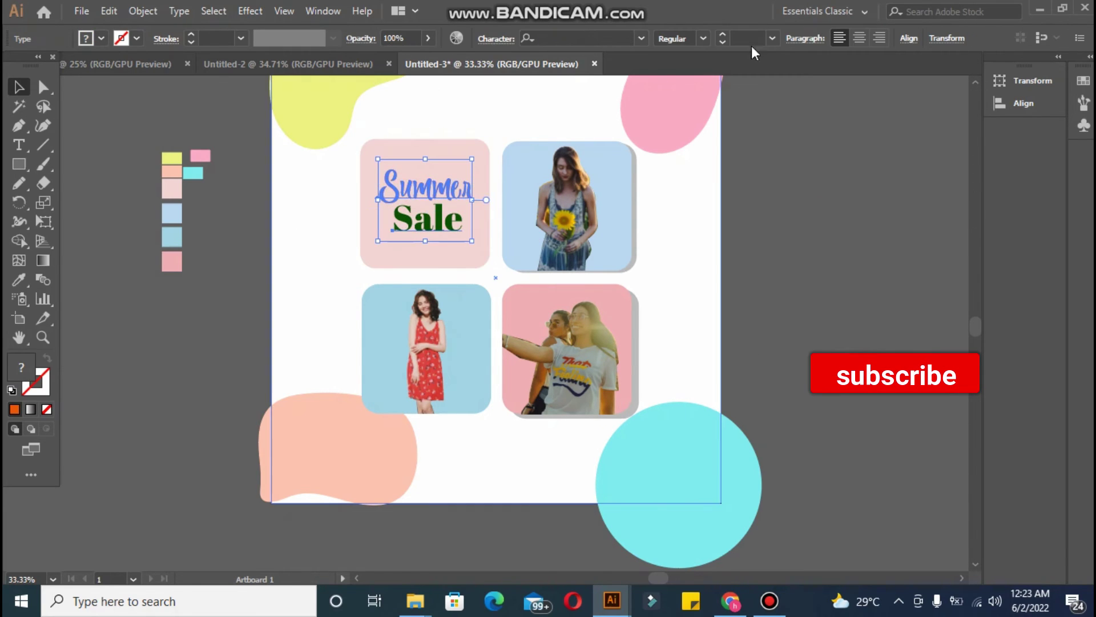
pyautogui.click(909, 38)
pyautogui.click(775, 84)
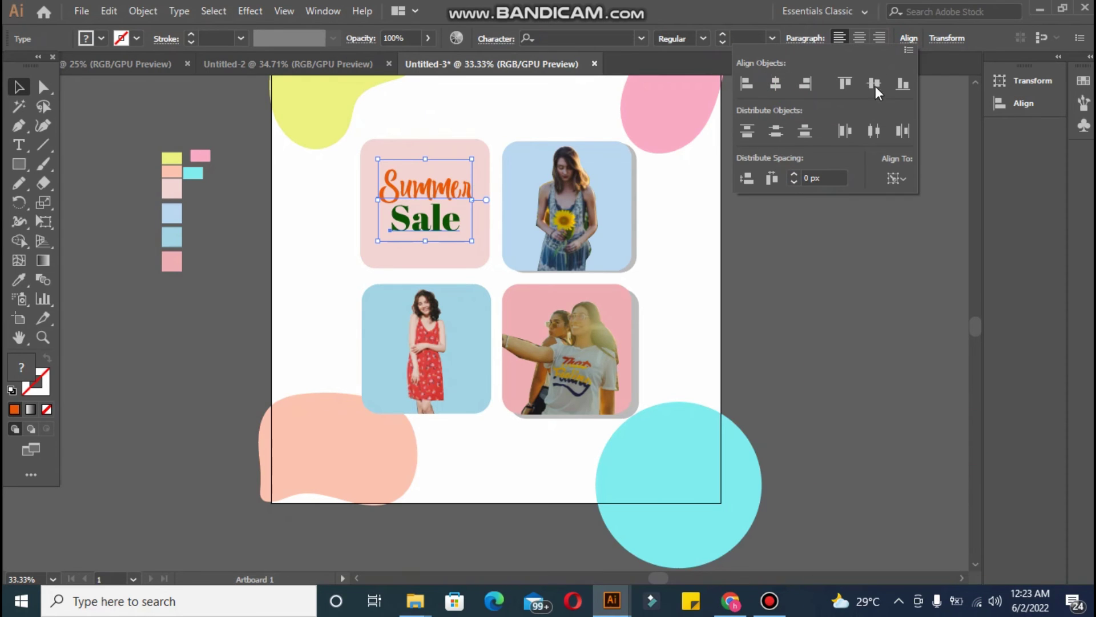
pyautogui.click(844, 370)
# Step: Centre the Summer Sale title vertically within the pink card, then zoom out to 25%
pyautogui.hotkey('ctrl', 'shift', 'a')
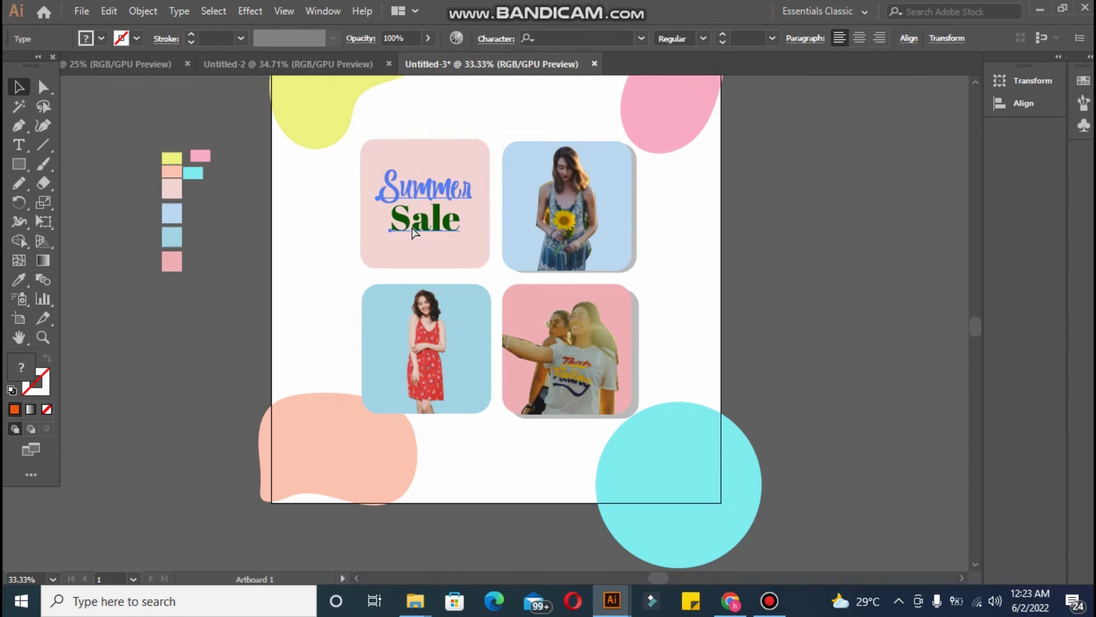
pyautogui.click(435, 151)
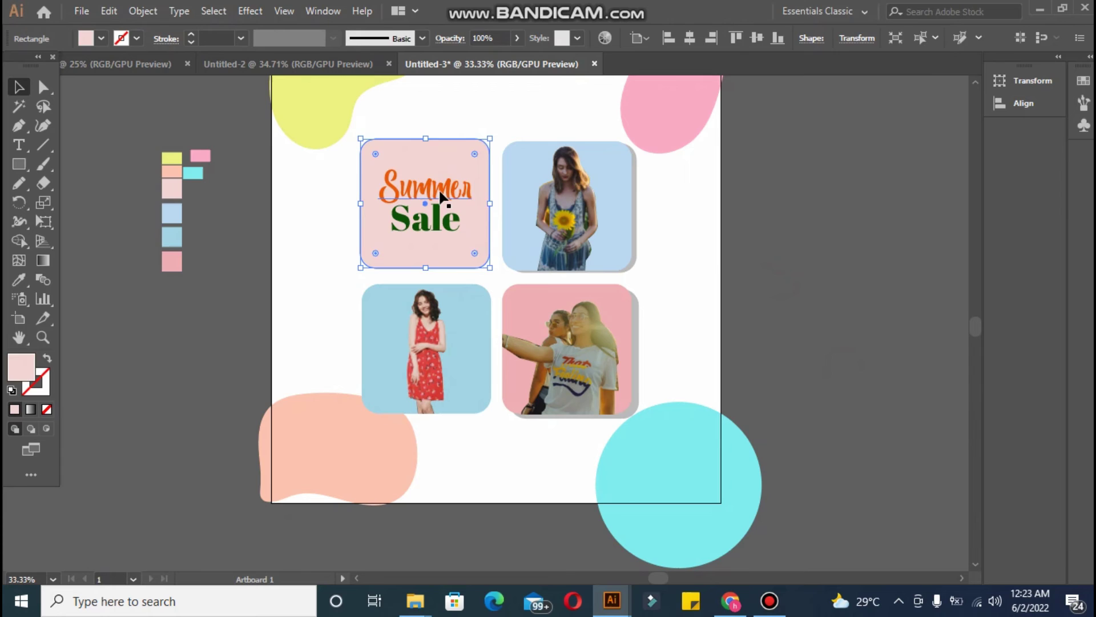
pyautogui.keyDown('shift'); pyautogui.click(444, 140); pyautogui.keyUp('shift')
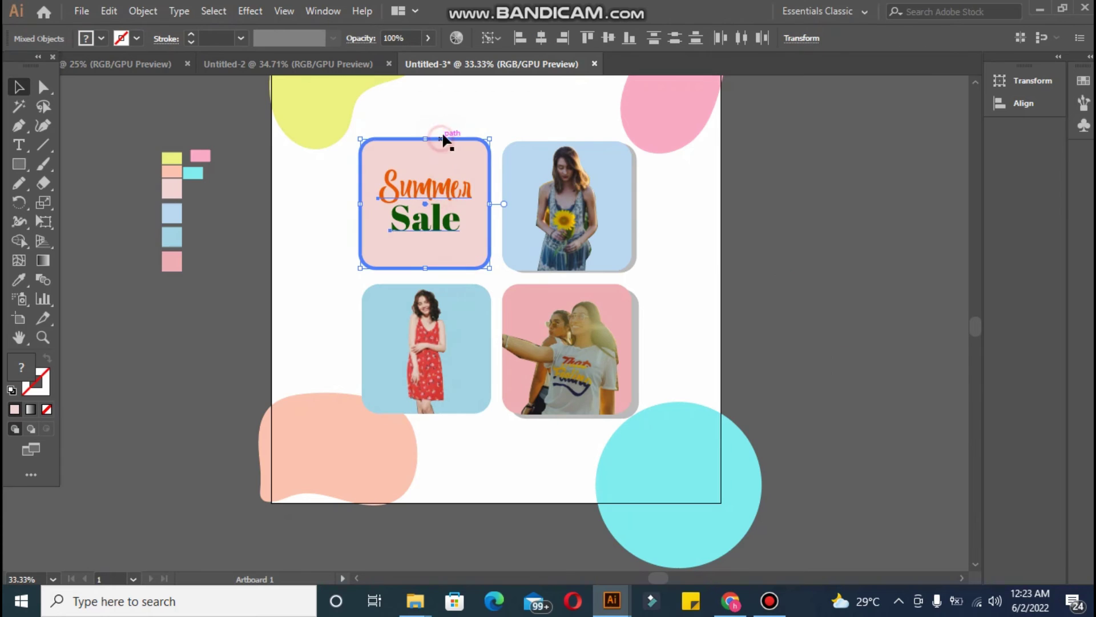
pyautogui.click(609, 38)
pyautogui.click(794, 217)
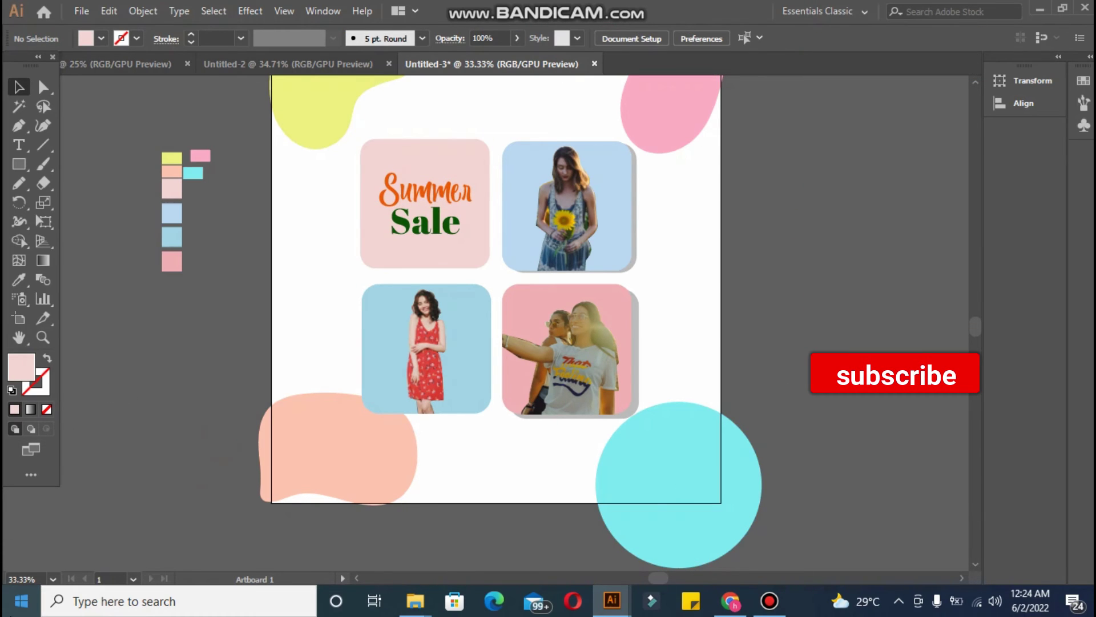
pyautogui.hotkey('ctrl', '-')
# Step: Draw a rectangle covering the artboard and clip all the artwork to it
pyautogui.click(19, 164)
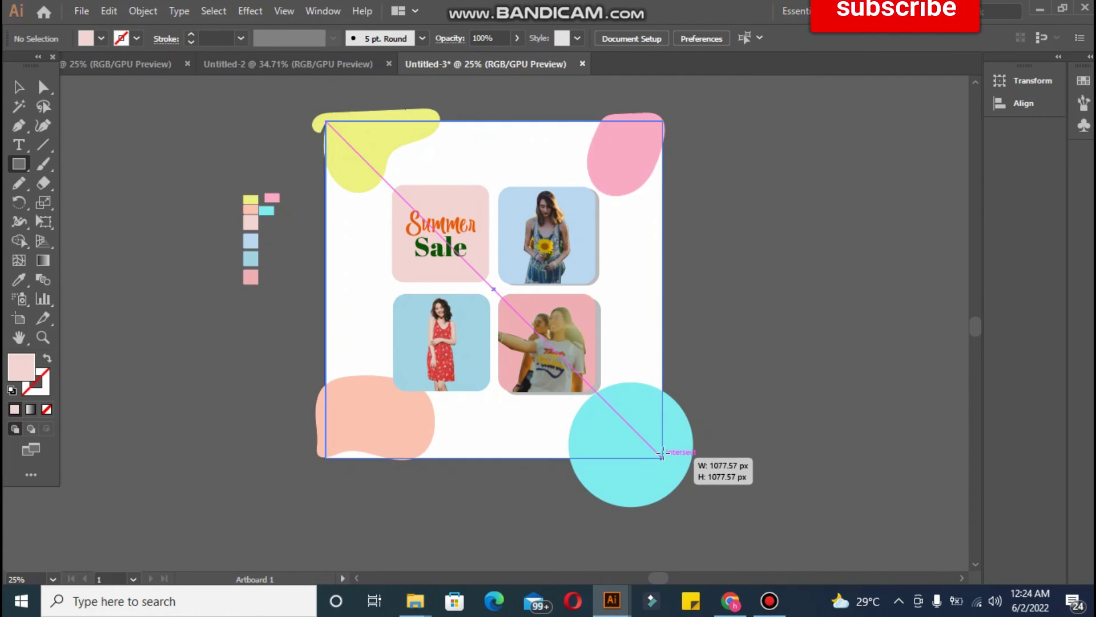
pyautogui.moveTo(400, 200); pyautogui.dragTo(663, 457)
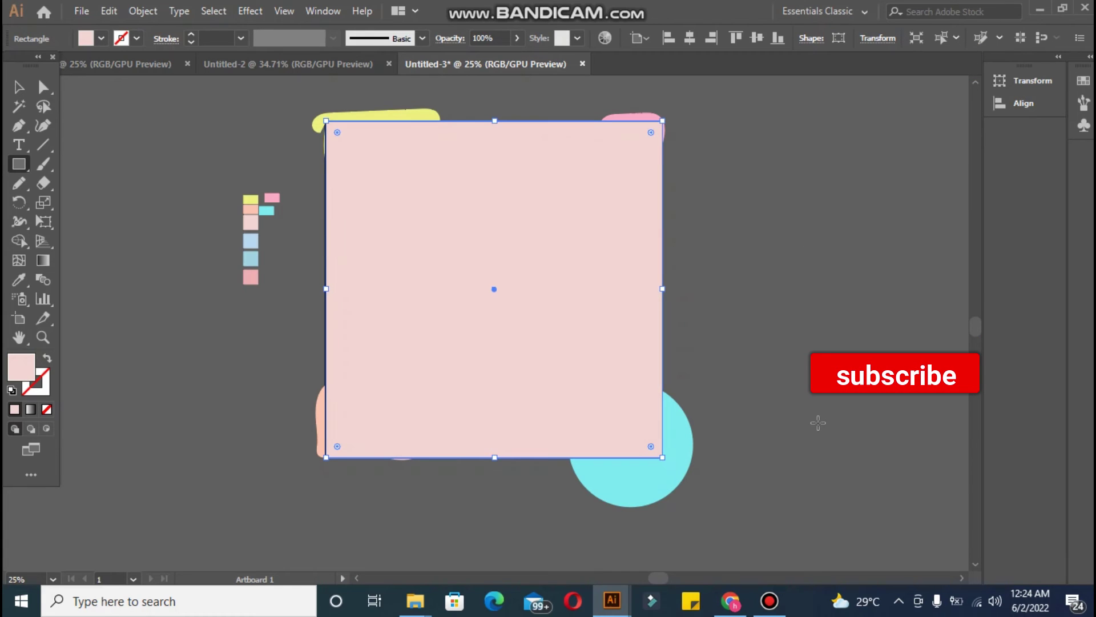
pyautogui.hotkey('ctrl', 'a')
pyautogui.rightClick(563, 114)
pyautogui.click(605, 228)
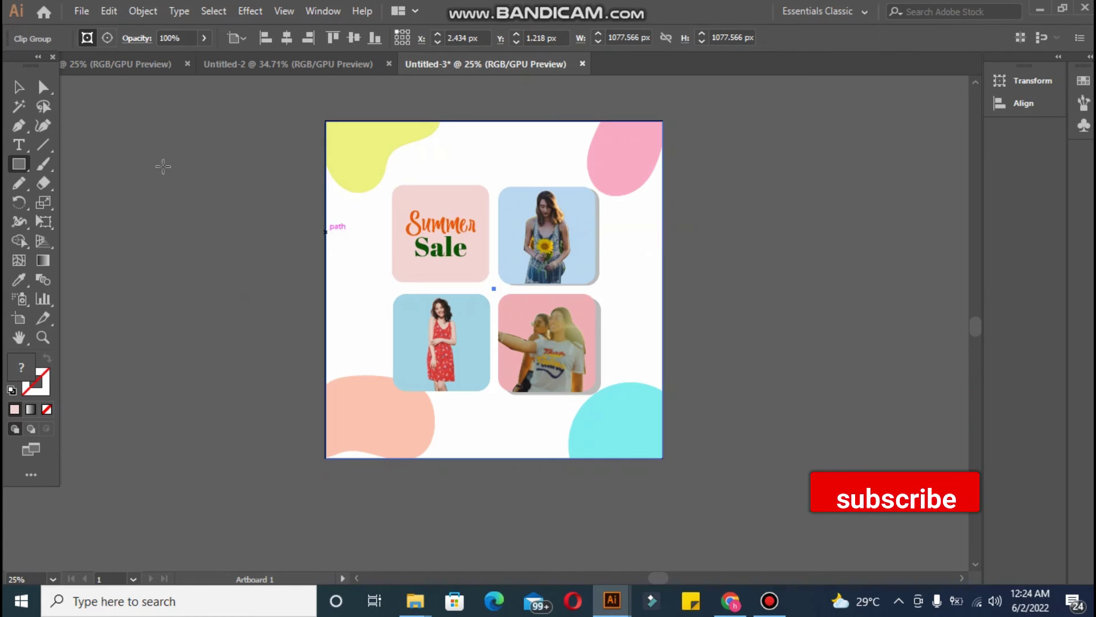
# Step: Undo the clipping mask and rectangle, then rotate and enlarge the top-right pink blob
pyautogui.press('v')
pyautogui.click(200, 370)
pyautogui.hotkey('ctrl', 'z')
pyautogui.hotkey('ctrl', 'z')
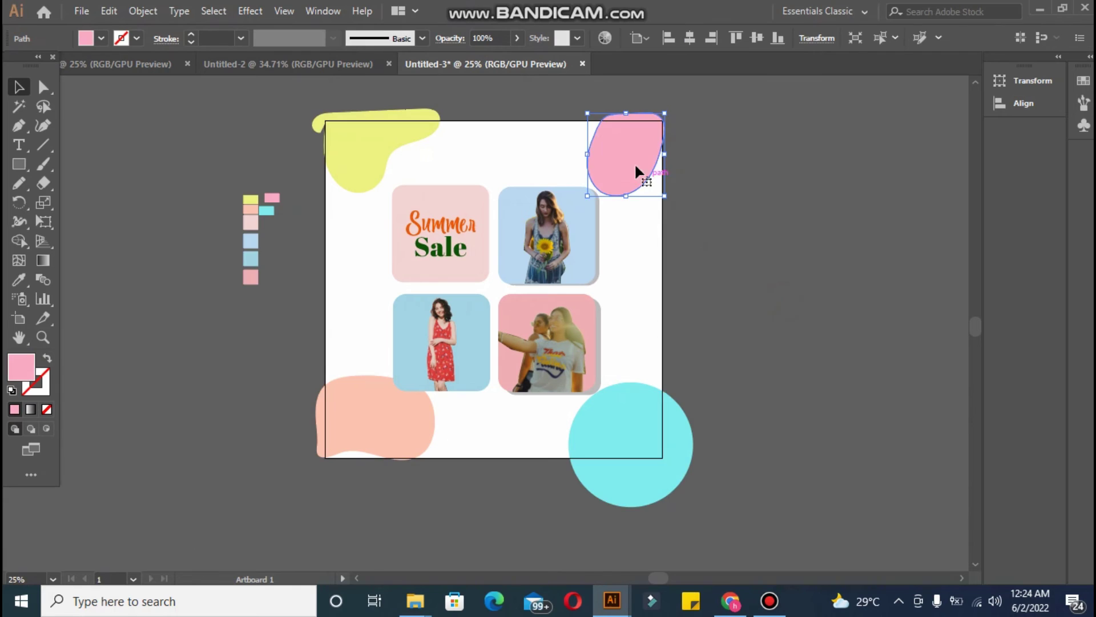
pyautogui.moveTo(653, 201); pyautogui.dragTo(595, 207)
pyautogui.click(692, 206)
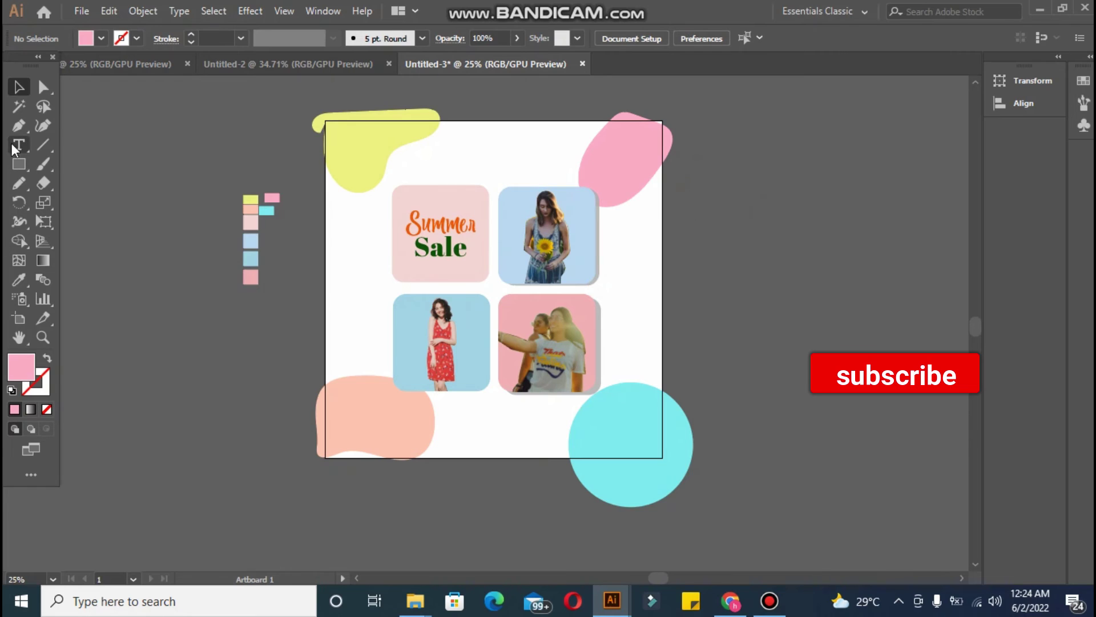
# Step: Make a pill-shaped rectangle below the photo grid filled with pastel yellow
pyautogui.moveTo(93, 342); pyautogui.dragTo(177, 374)
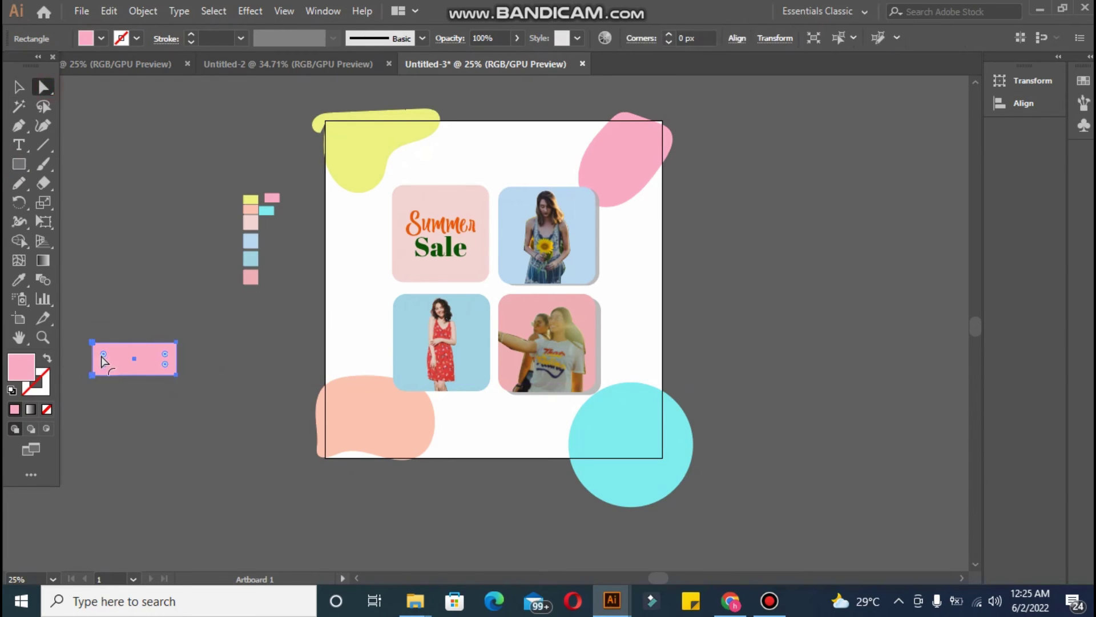
pyautogui.moveTo(126, 359); pyautogui.dragTo(127, 359)
pyautogui.press('i')
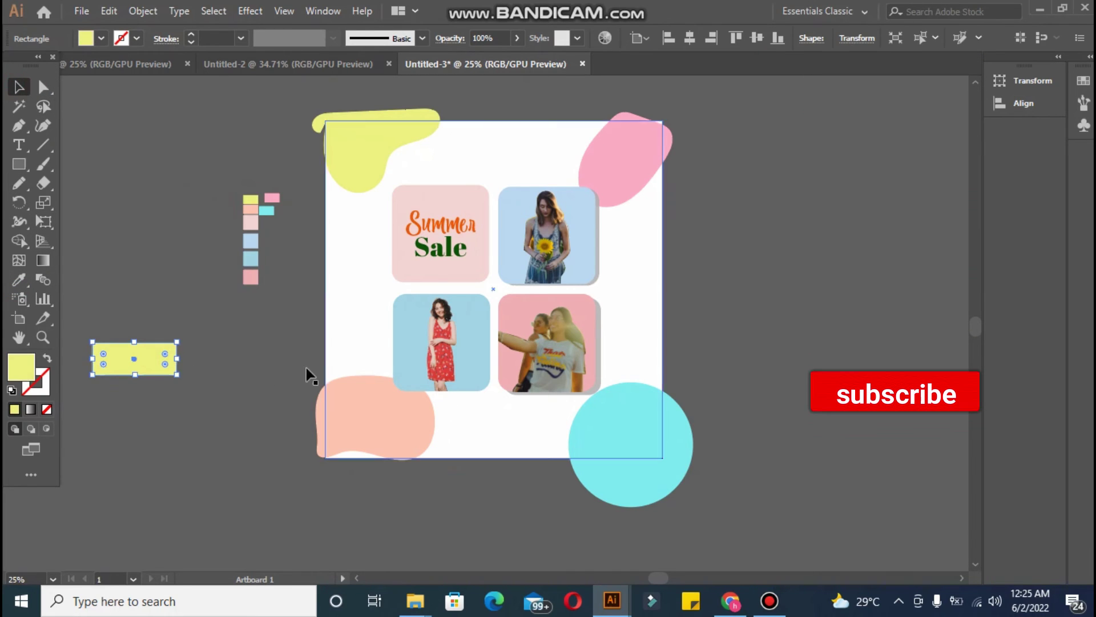
pyautogui.moveTo(149, 366)
pyautogui.mouseDown()
pyautogui.moveTo(484, 435)
pyautogui.moveTo(508, 428)
pyautogui.mouseUp()
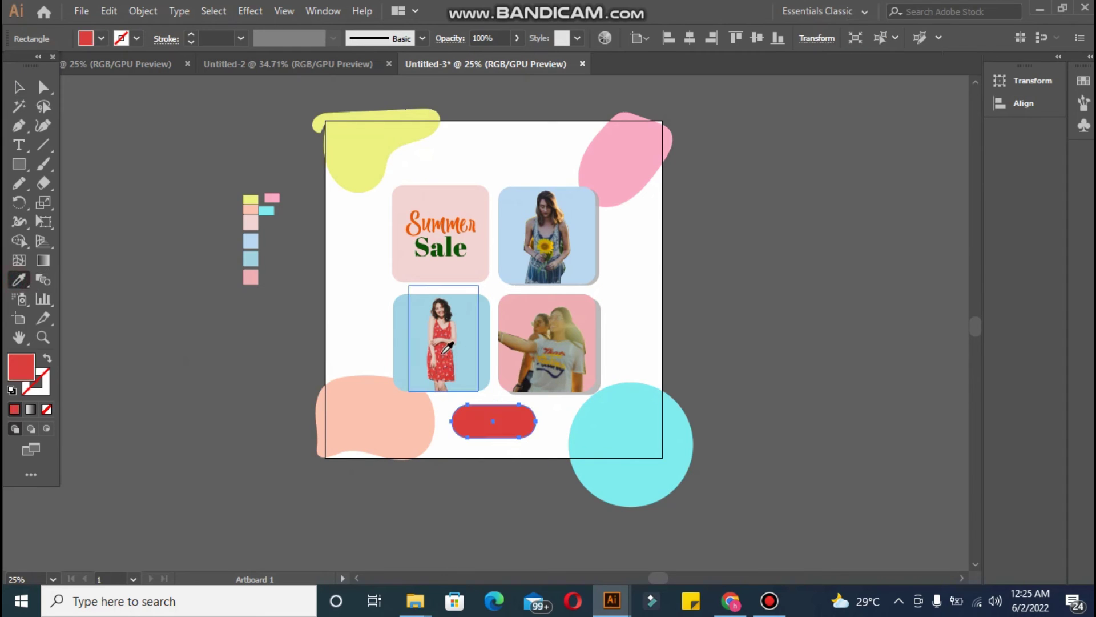
pyautogui.click(250, 200)
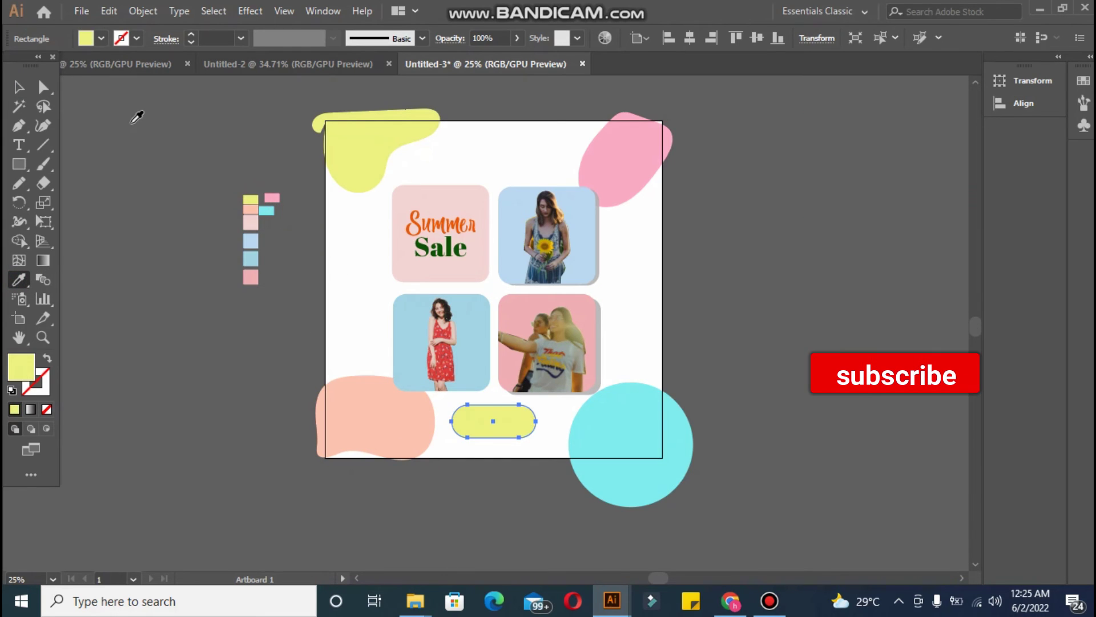
# Step: Add an 'Order Now' text object on the left pasteboard and enlarge it
pyautogui.press('t')
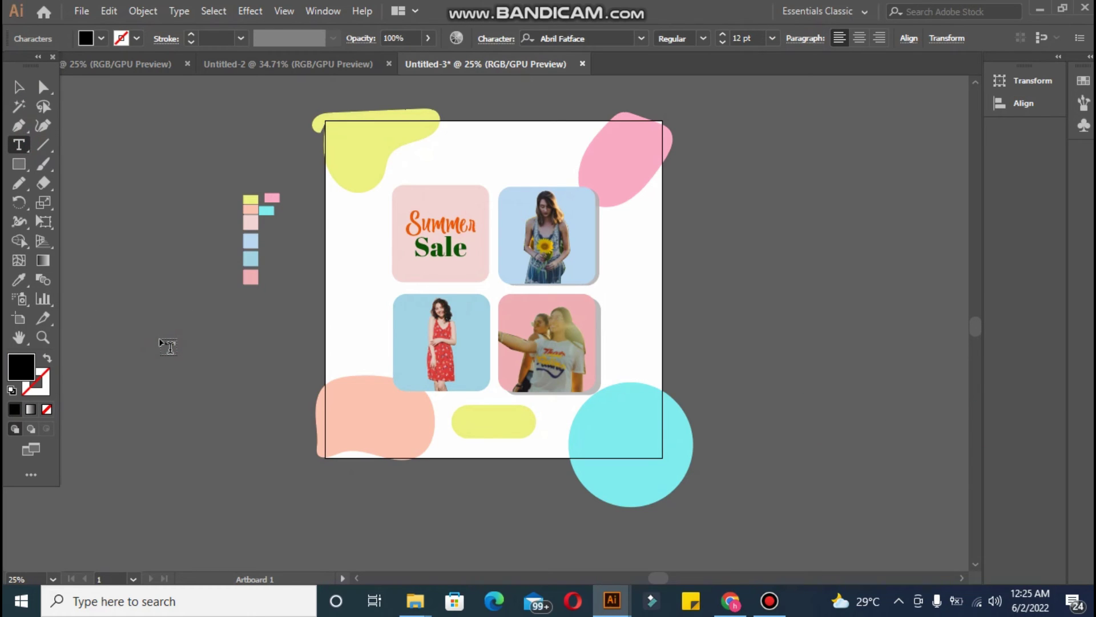
pyautogui.press('Escape')
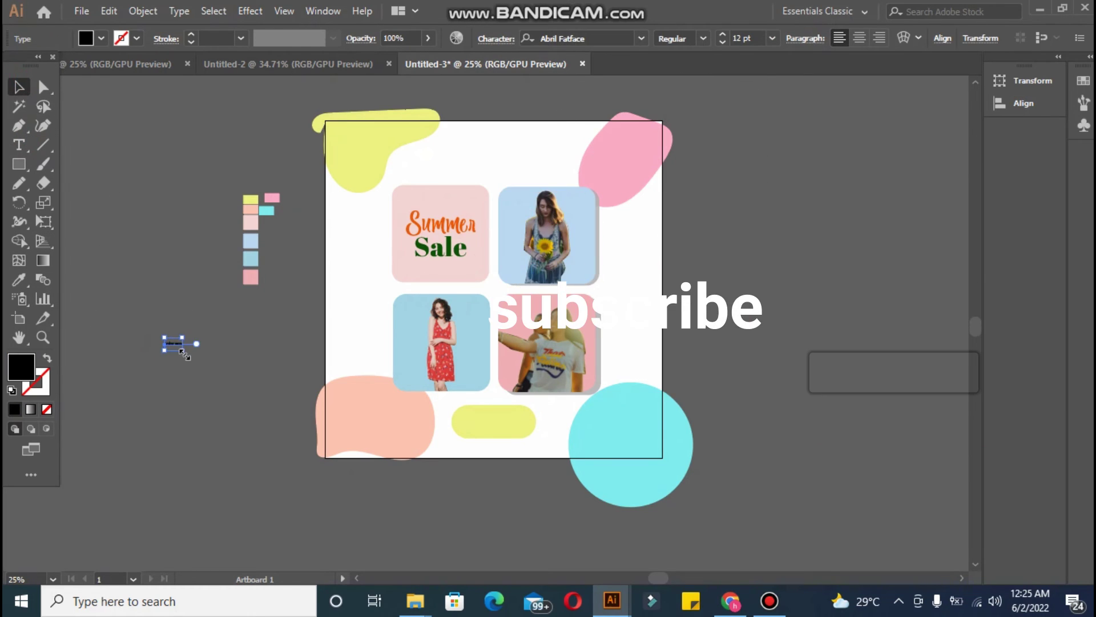
pyautogui.moveTo(244, 402); pyautogui.dragTo(244, 375)
pyautogui.doubleClick(179, 365)
pyautogui.hotkey('ctrl', 'a')
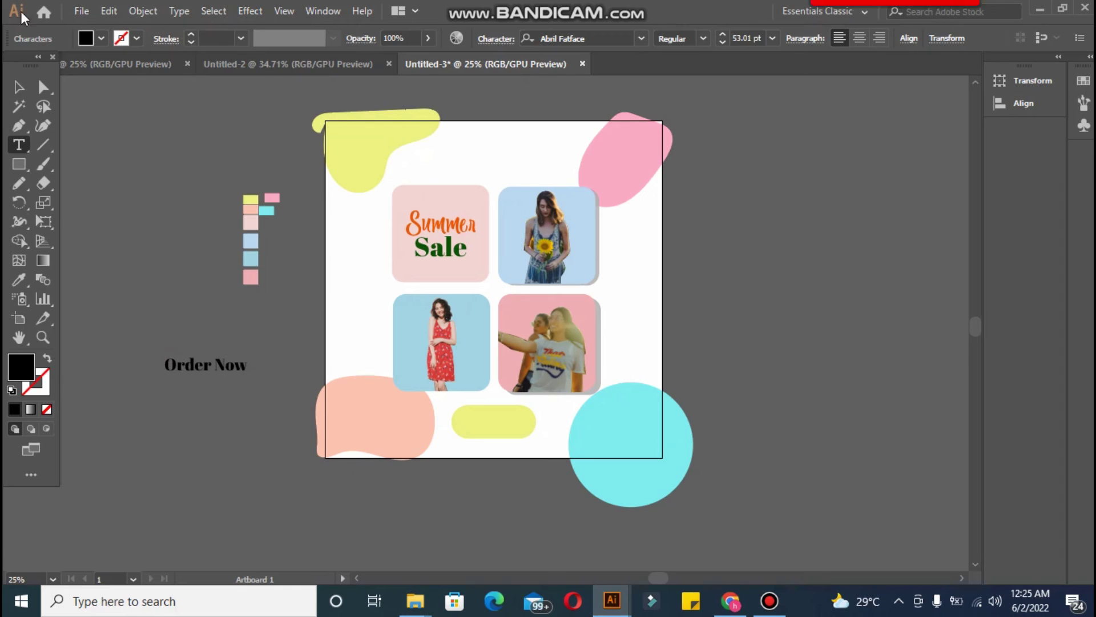
# Step: Shrink the Order Now label and centre it on the pill
pyautogui.press('Escape')
pyautogui.moveTo(205, 364); pyautogui.dragTo(398, 423)
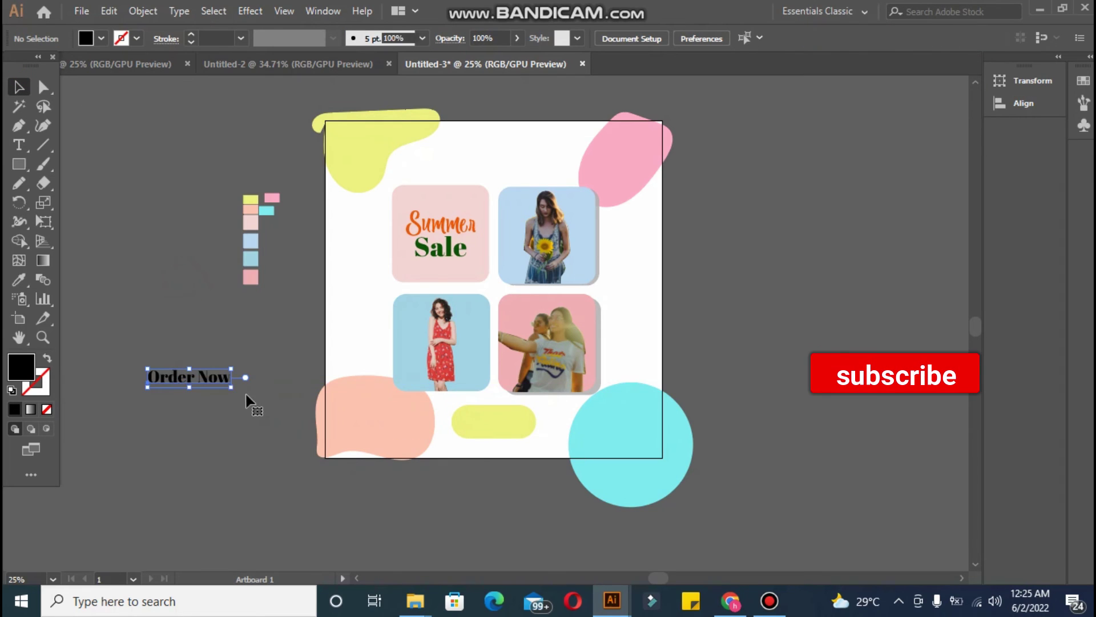
pyautogui.moveTo(230, 390)
pyautogui.mouseDown()
pyautogui.moveTo(208, 383)
pyautogui.moveTo(495, 421)
pyautogui.moveTo(524, 412)
pyautogui.mouseUp()
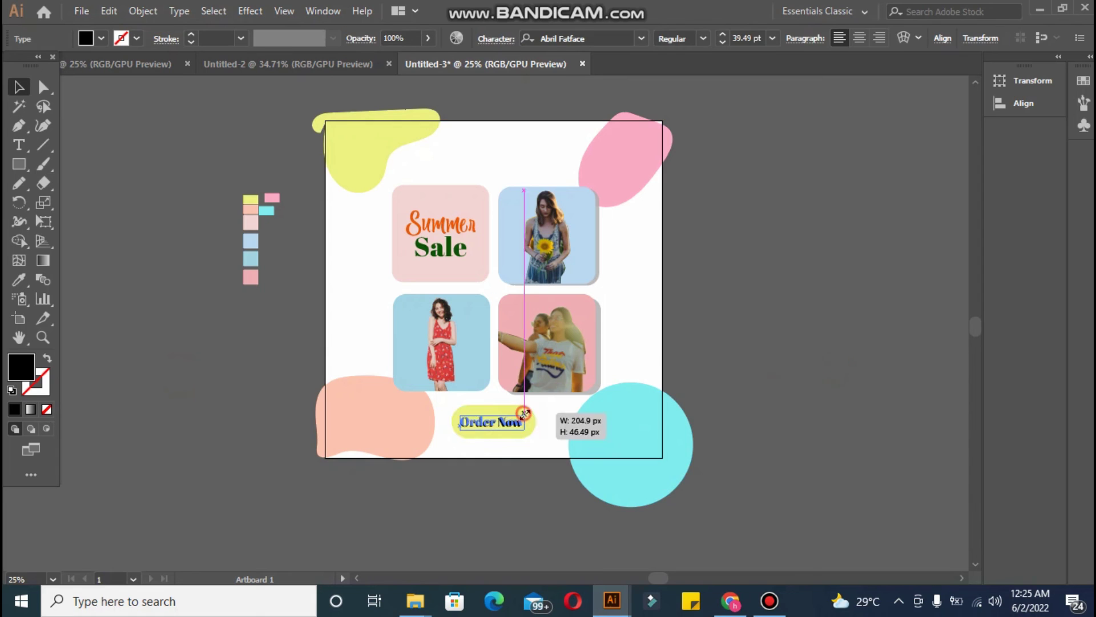
pyautogui.click(724, 419)
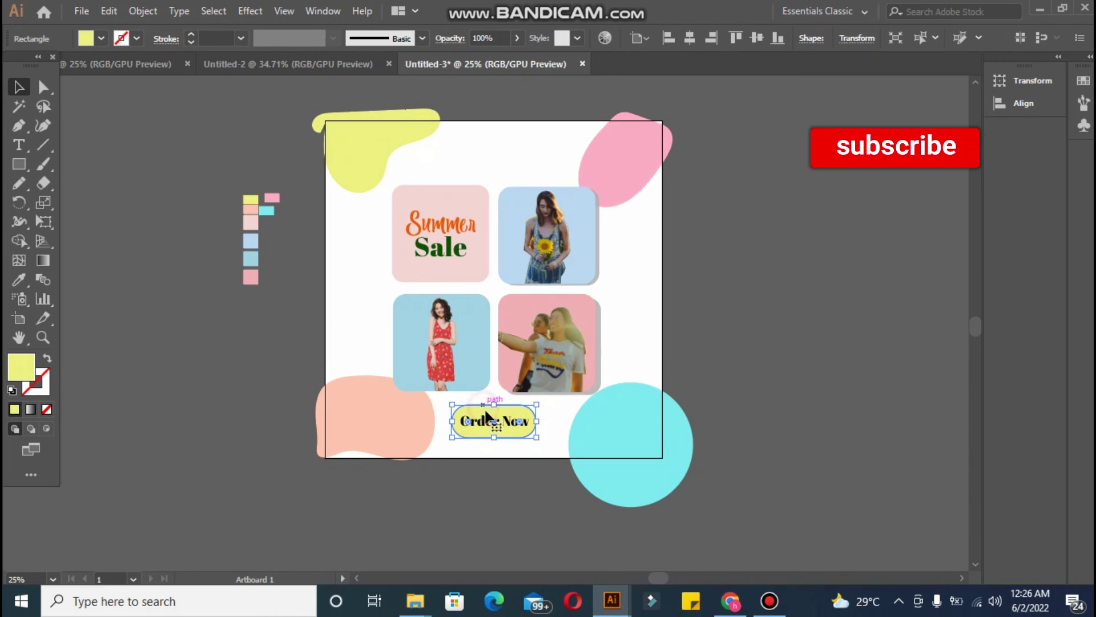
pyautogui.keyDown('shift'); pyautogui.click(480, 416); pyautogui.keyUp('shift')
pyautogui.click(544, 44)
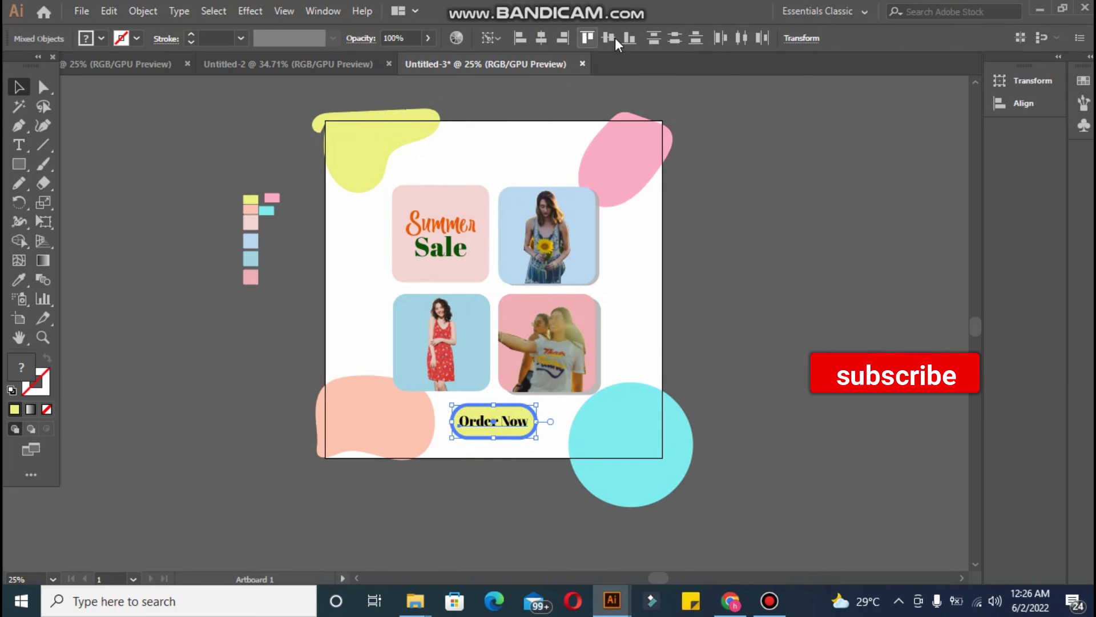
pyautogui.click(802, 368)
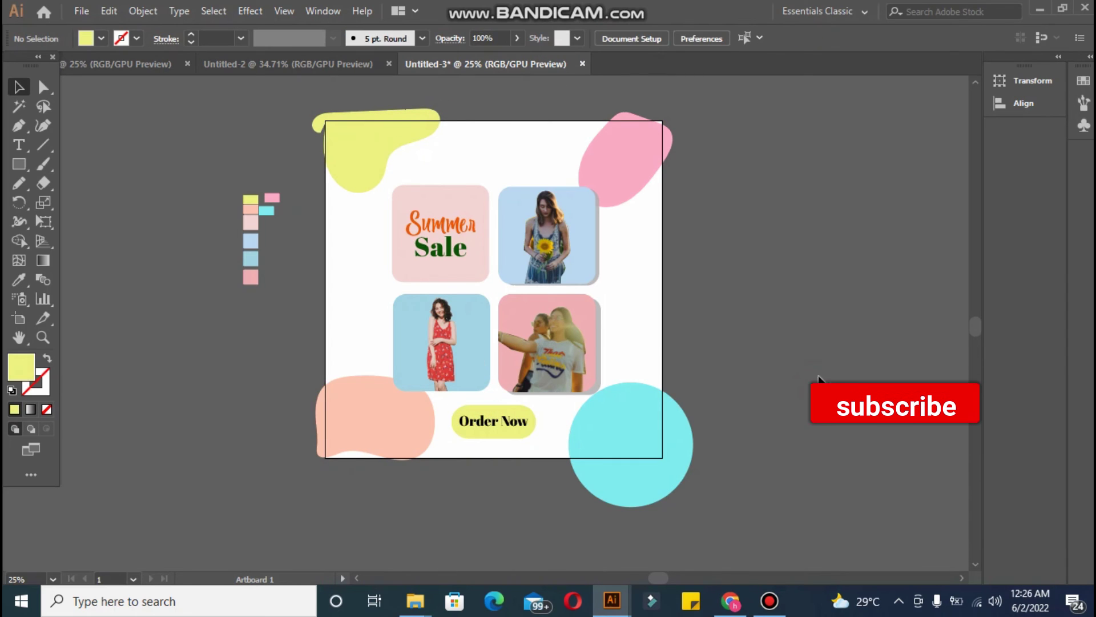
# Step: Fill the pill with dark navy and make the Order Now text white
pyautogui.click(491, 434)
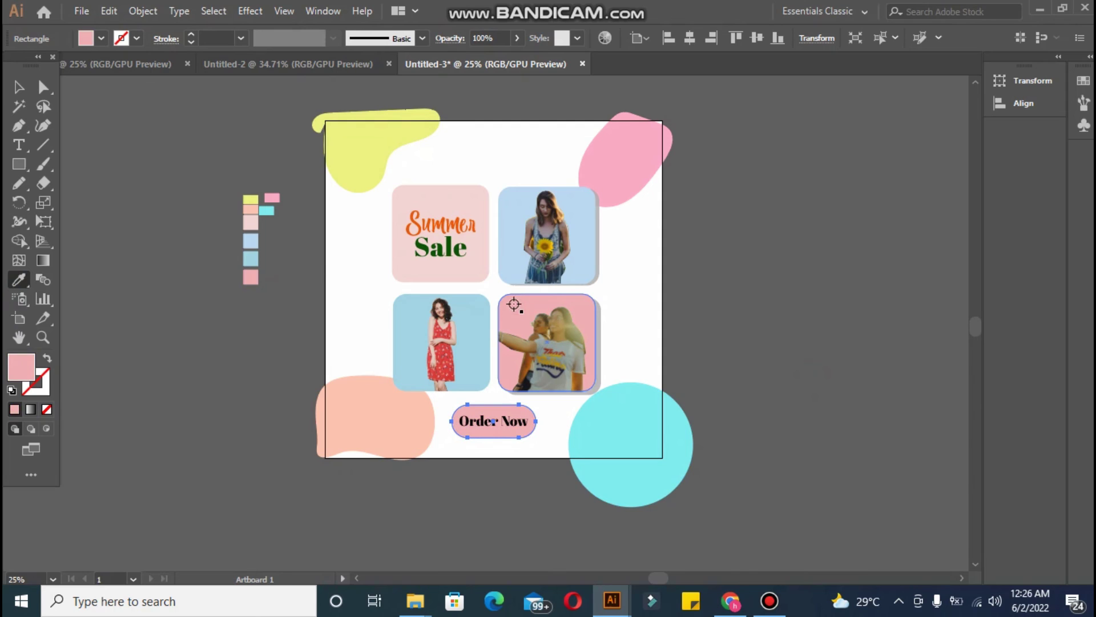
pyautogui.click(462, 423)
pyautogui.press('v')
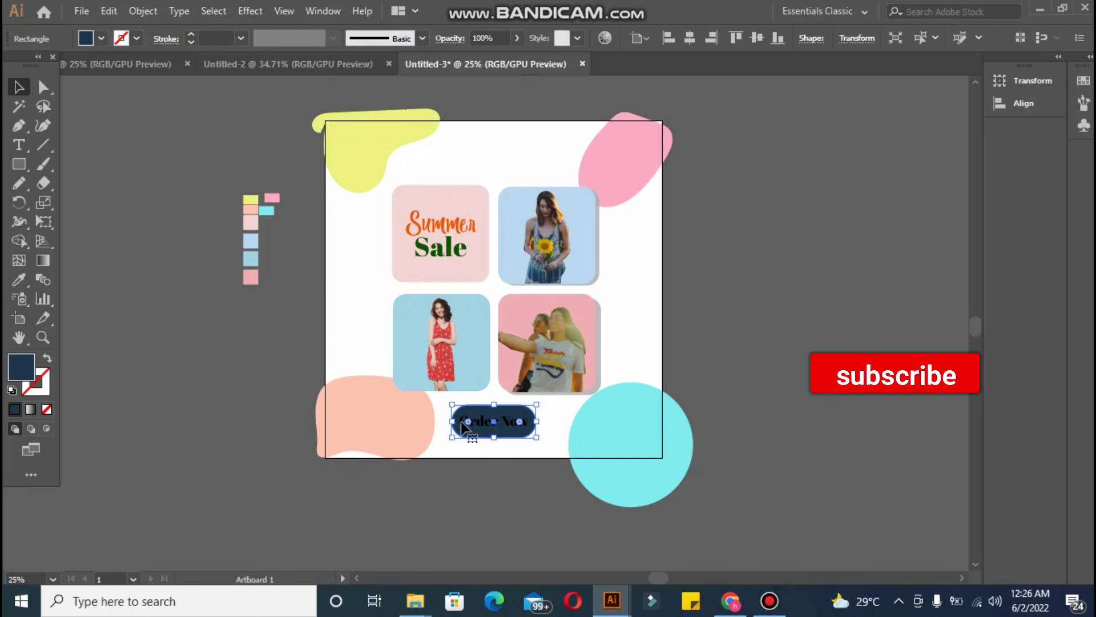
pyautogui.click(483, 428)
pyautogui.doubleClick(21, 366)
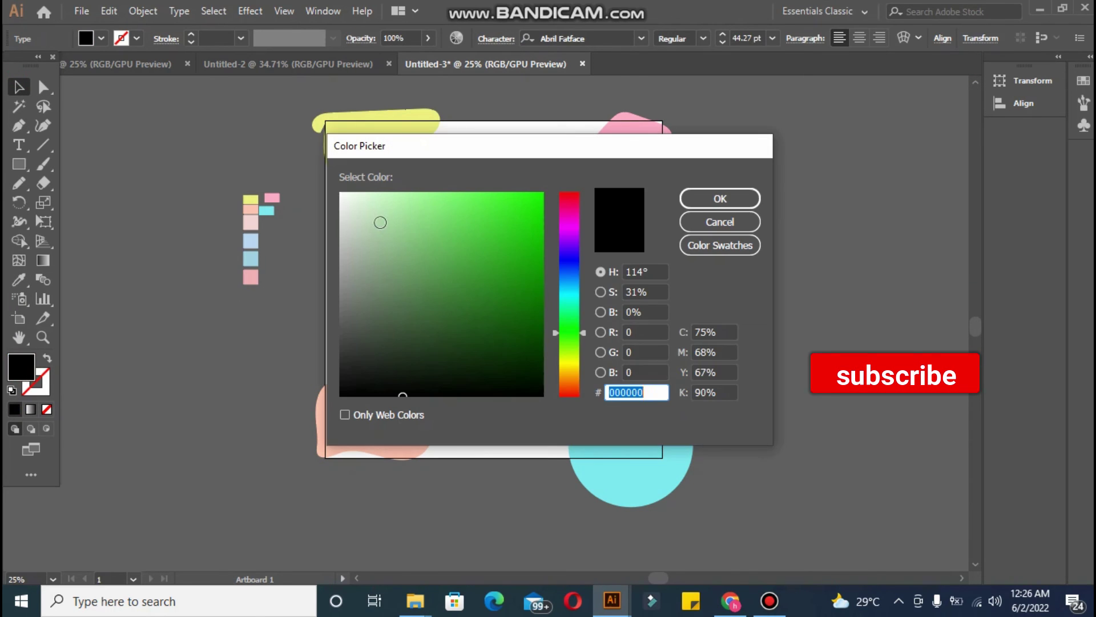
pyautogui.click(349, 199)
pyautogui.click(714, 201)
pyautogui.click(113, 326)
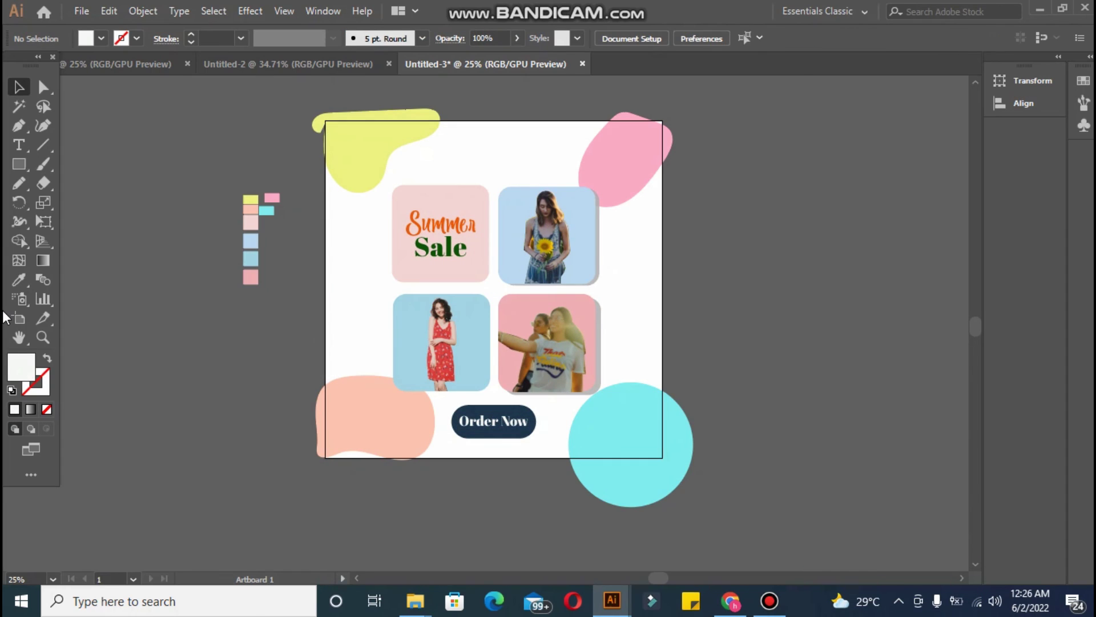
# Step: Bring the top-right frame's blue rectangle in front of its photo
pyautogui.click(341, 289)
pyautogui.click(599, 222)
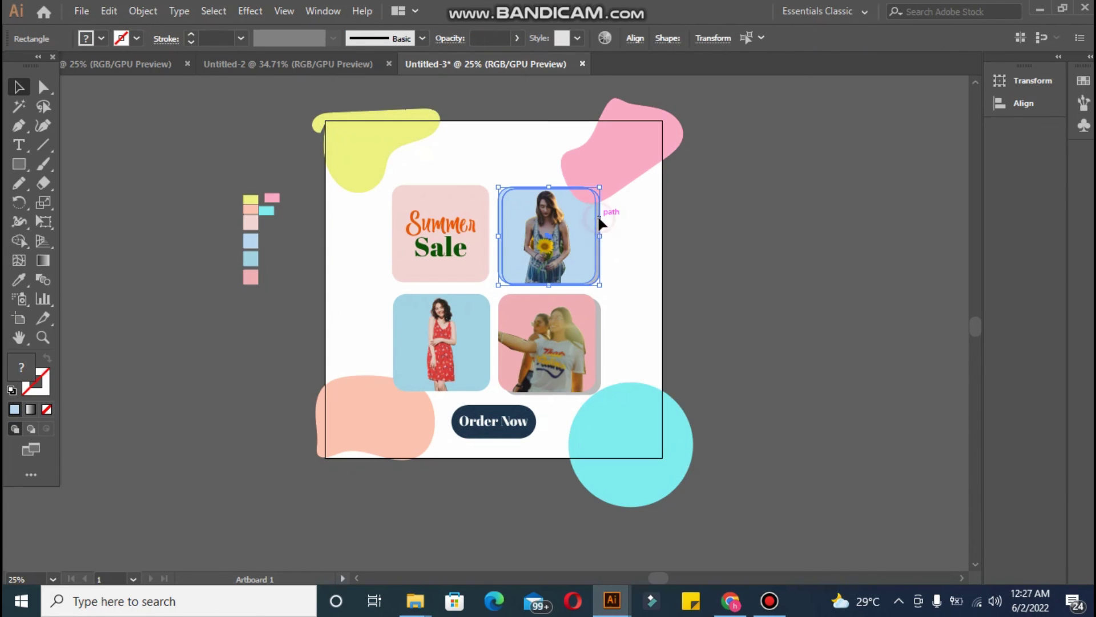
pyautogui.rightClick(594, 216)
pyautogui.click(811, 445)
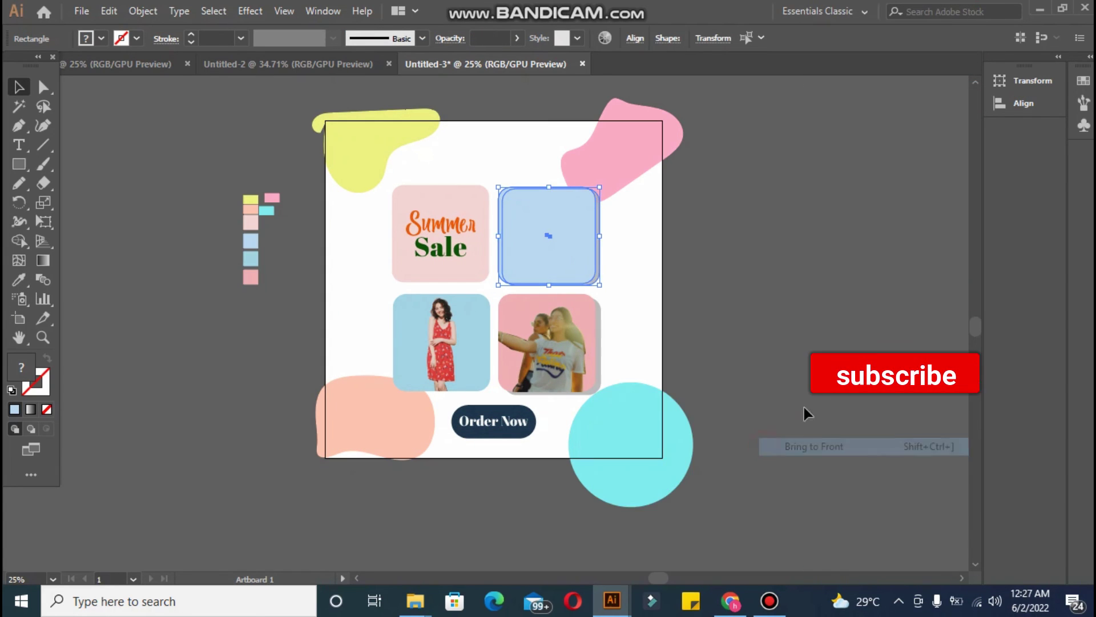
pyautogui.click(569, 140)
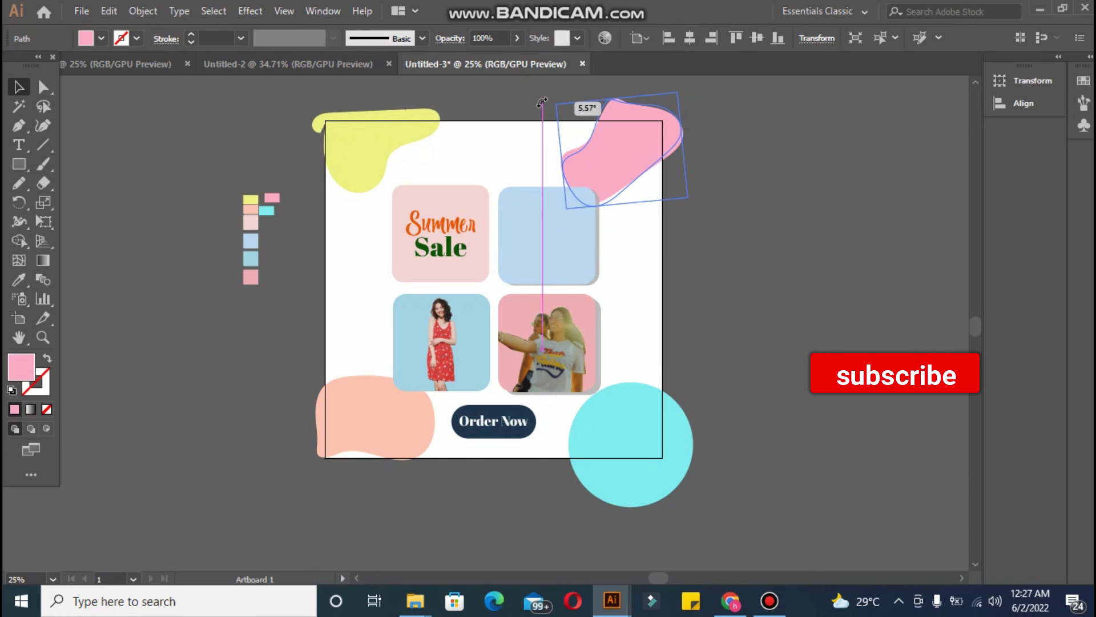
# Step: Rotate and enlarge the pink top-right corner blob
pyautogui.moveTo(542, 103); pyautogui.dragTo(537, 113)
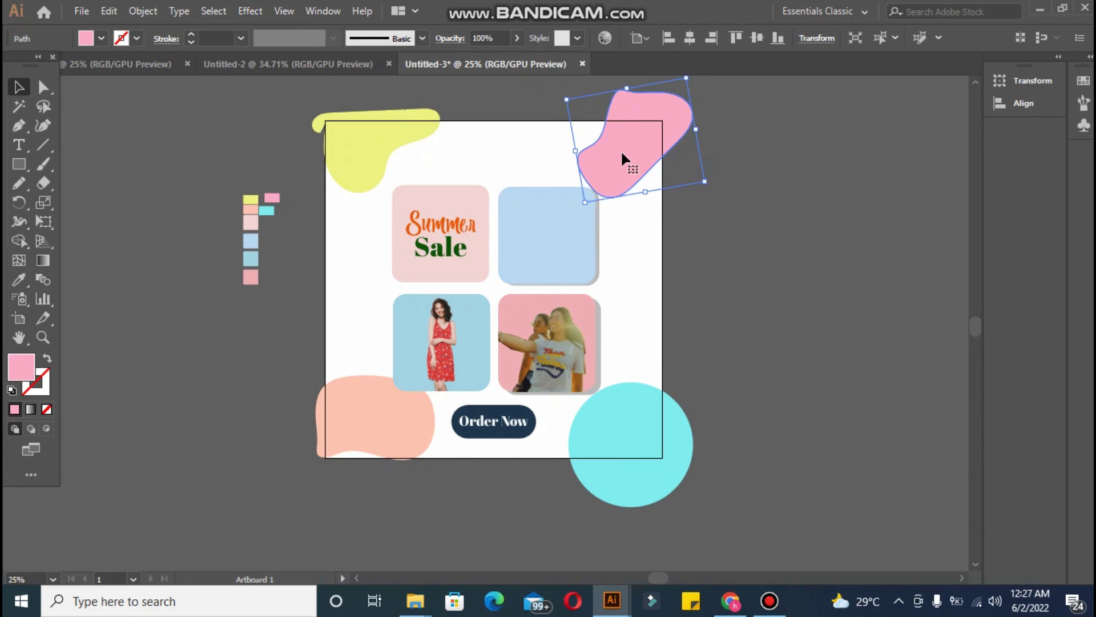
pyautogui.moveTo(585, 202); pyautogui.dragTo(584, 204)
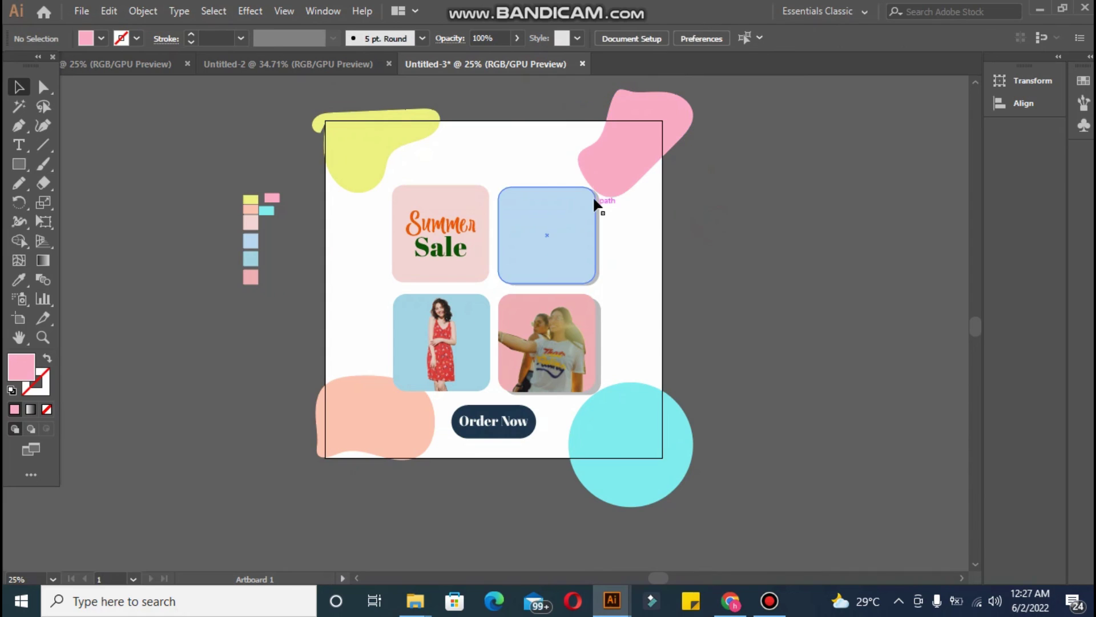
pyautogui.click(594, 201)
pyautogui.click(711, 252)
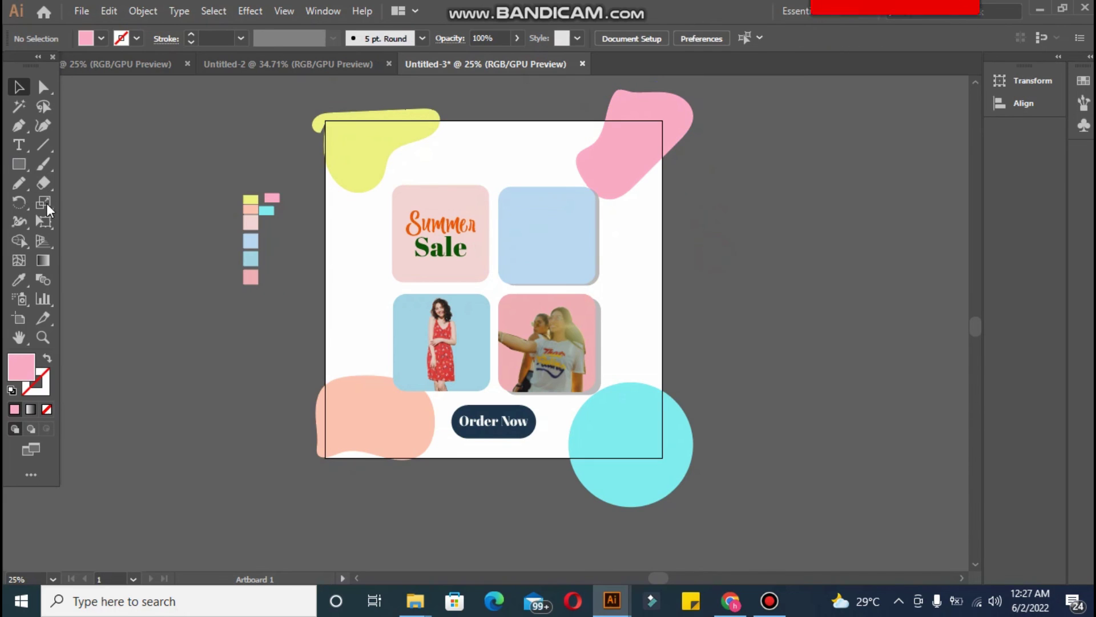
pyautogui.click(19, 183)
# Step: Draw a wavy squiggle, rotate it about 22 degrees, and move it beside the lower-left card
pyautogui.moveTo(108, 200); pyautogui.dragTo(139, 346)
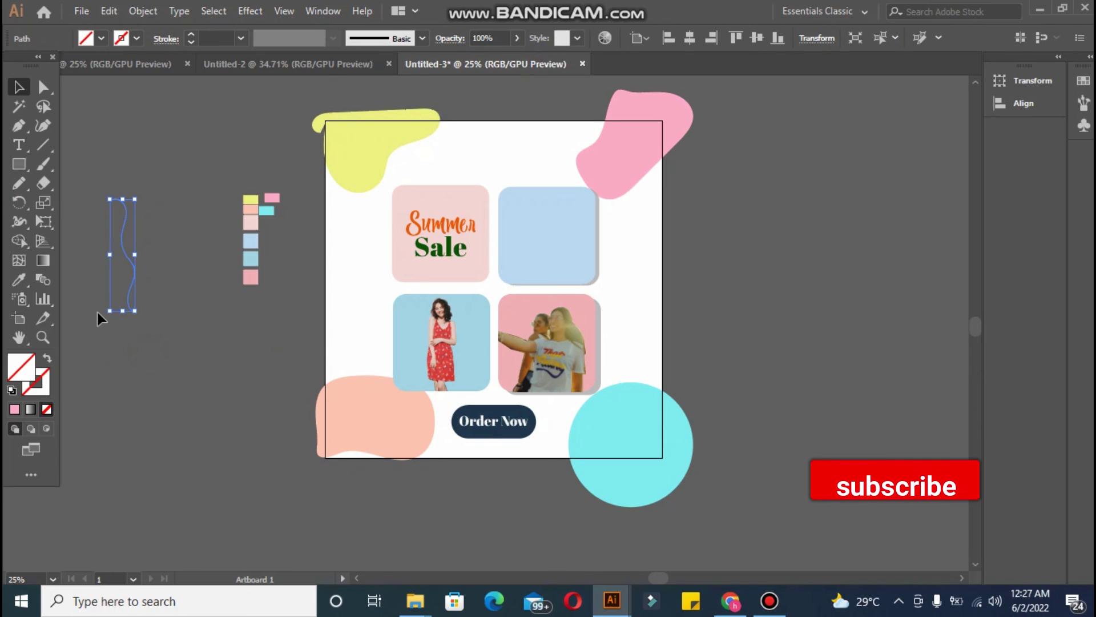
pyautogui.moveTo(98, 314); pyautogui.dragTo(131, 334)
pyautogui.moveTo(139, 259); pyautogui.dragTo(400, 341)
pyautogui.click(423, 337)
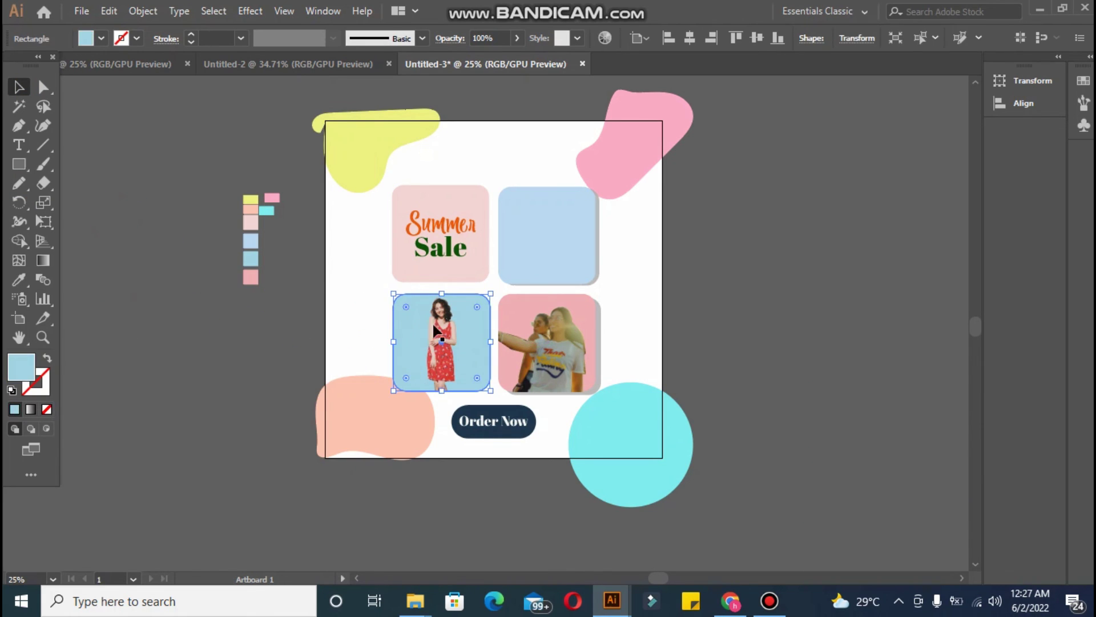
pyautogui.click(378, 339)
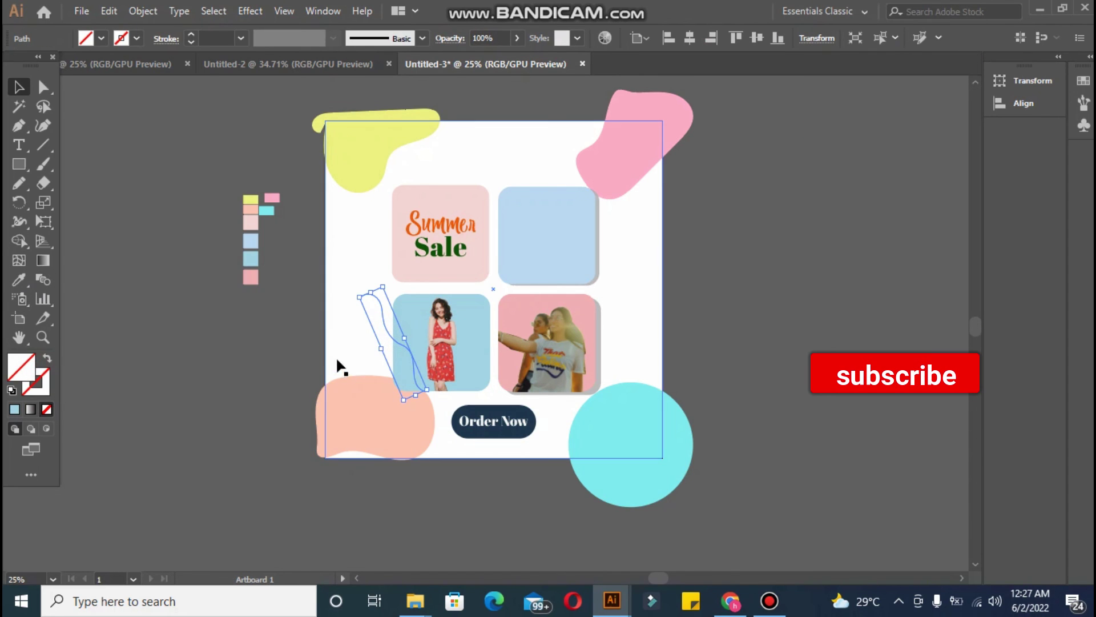
# Step: Make the squiggle a black stroke with no fill
pyautogui.doubleClick(15, 372)
pyautogui.click(345, 389)
pyautogui.click(717, 198)
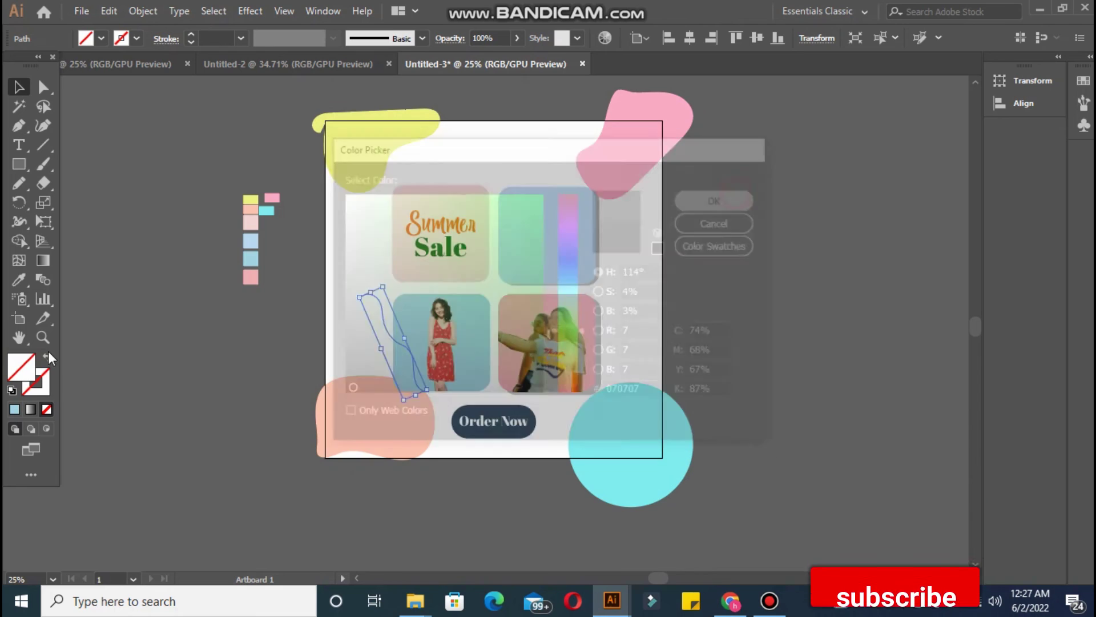
pyautogui.click(46, 359)
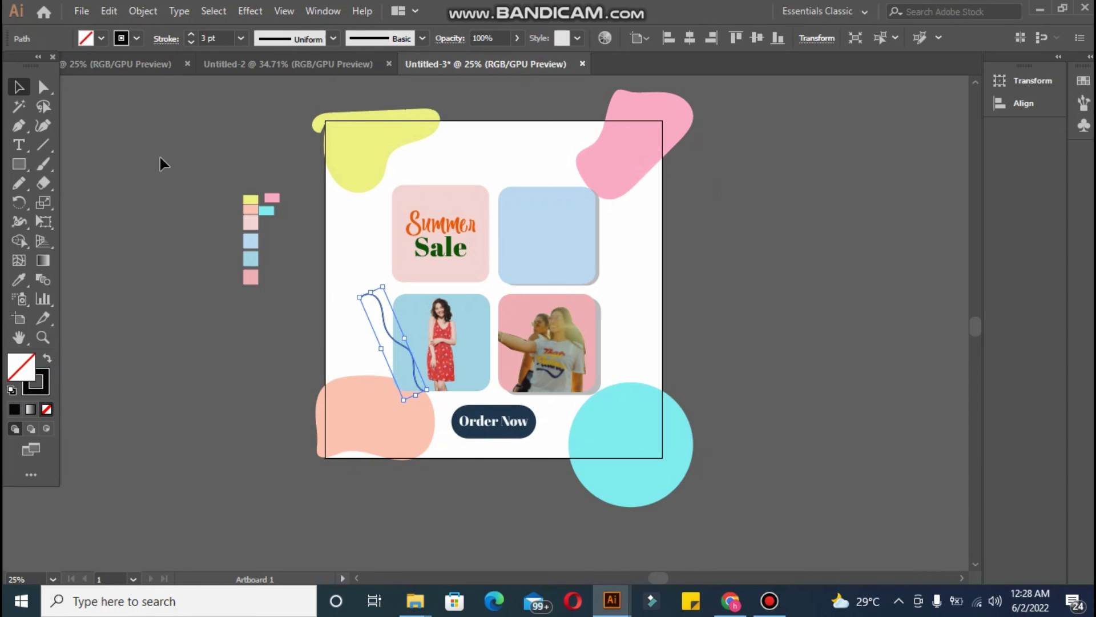
# Step: Bring the lower-left photo card in front of the squiggle
pyautogui.click(163, 164)
pyautogui.click(410, 313)
pyautogui.rightClick(411, 316)
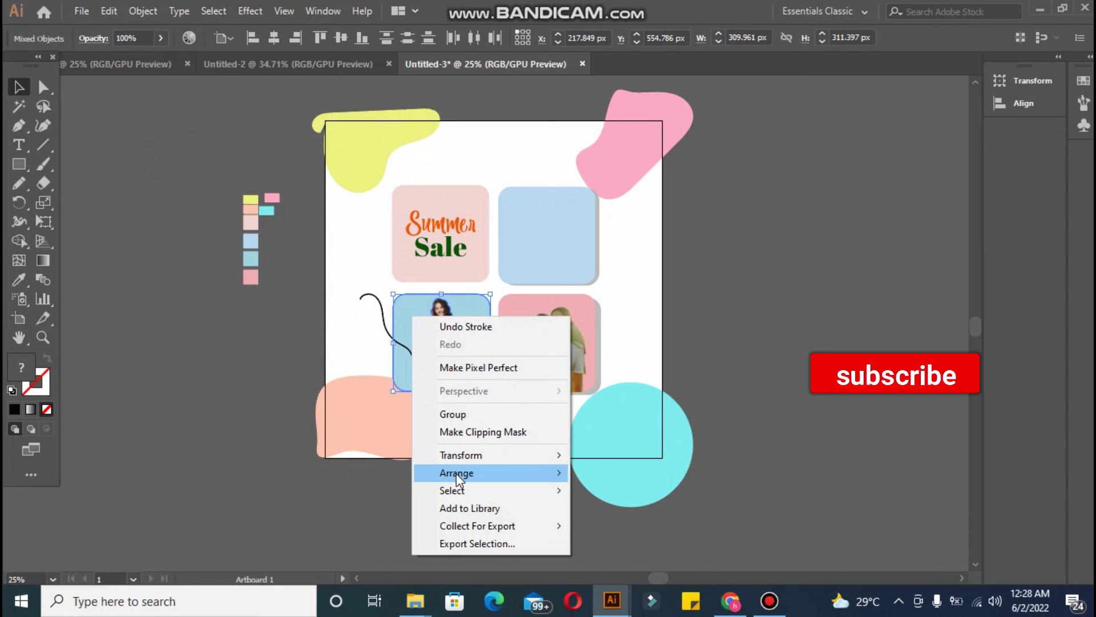
pyautogui.click(619, 473)
# Step: Copy the squiggle beside the Summer Sale card and bring that card to front
pyautogui.moveTo(386, 325)
pyautogui.mouseDown()
pyautogui.moveTo(381, 210)
pyautogui.moveTo(368, 205)
pyautogui.mouseUp()
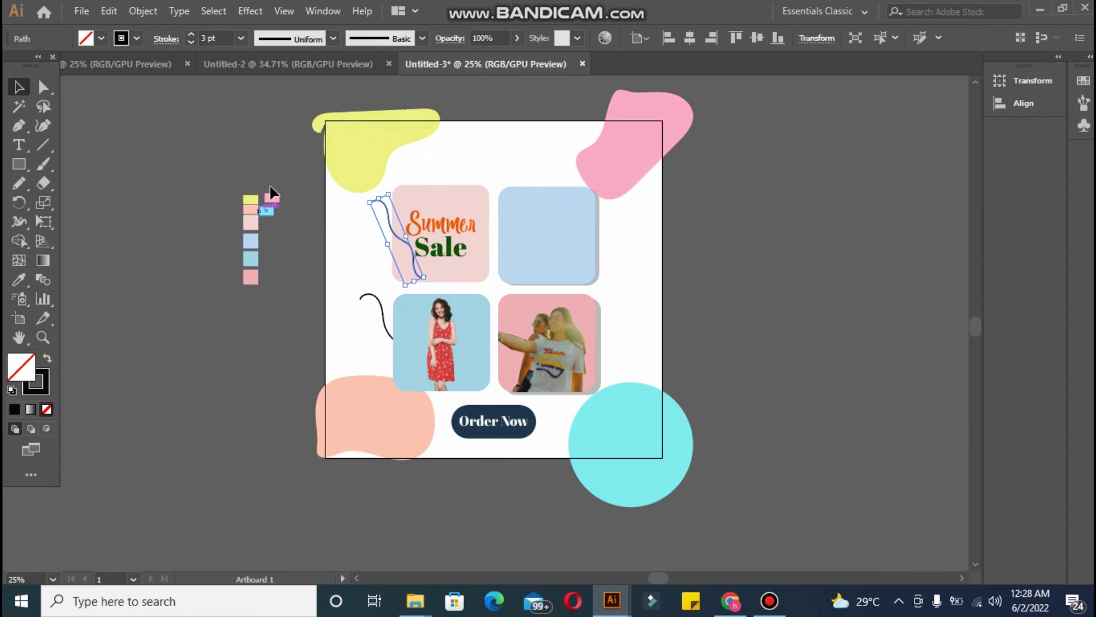
pyautogui.click(428, 231)
pyautogui.rightClick(424, 193)
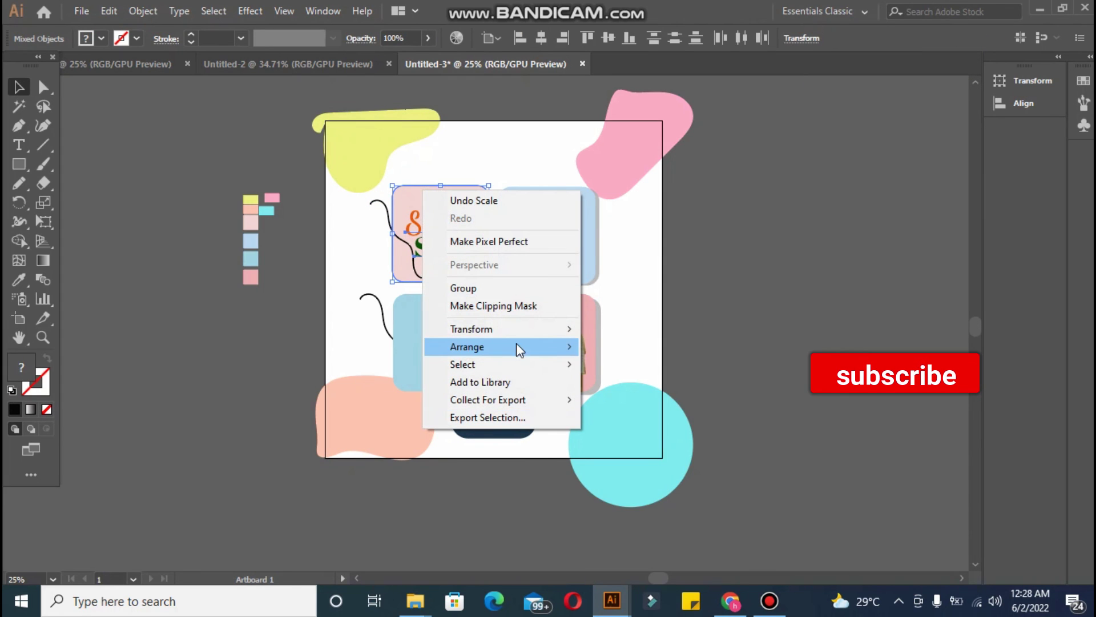
pyautogui.click(608, 345)
pyautogui.click(687, 312)
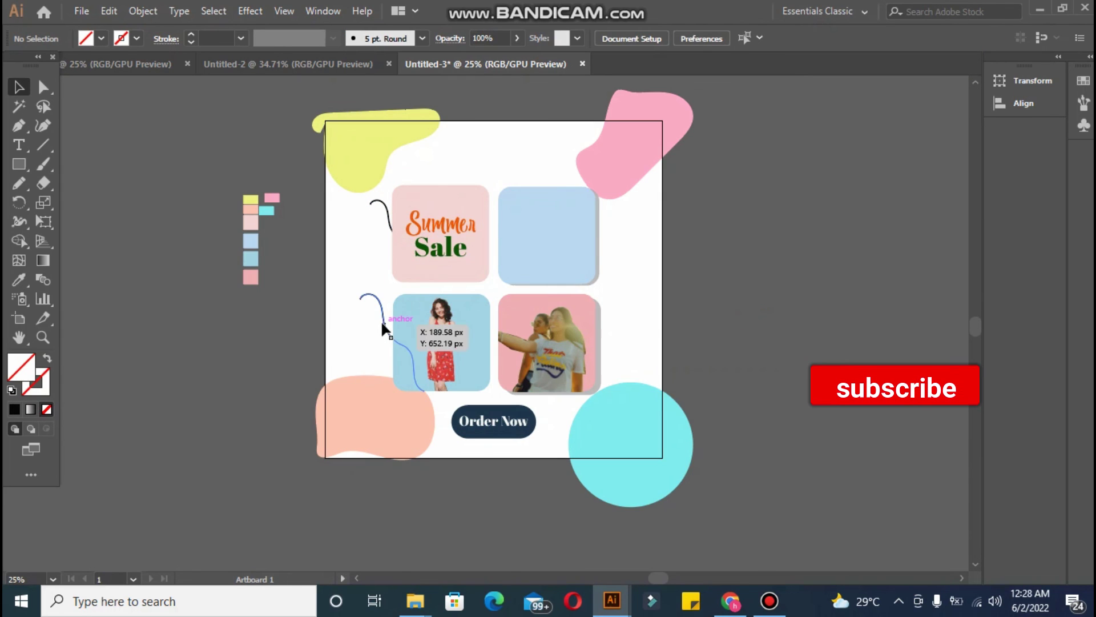
# Step: Make a mirrored copy of the squiggle using Reflect
pyautogui.moveTo(378, 328); pyautogui.dragTo(298, 333)
pyautogui.rightClick(298, 334)
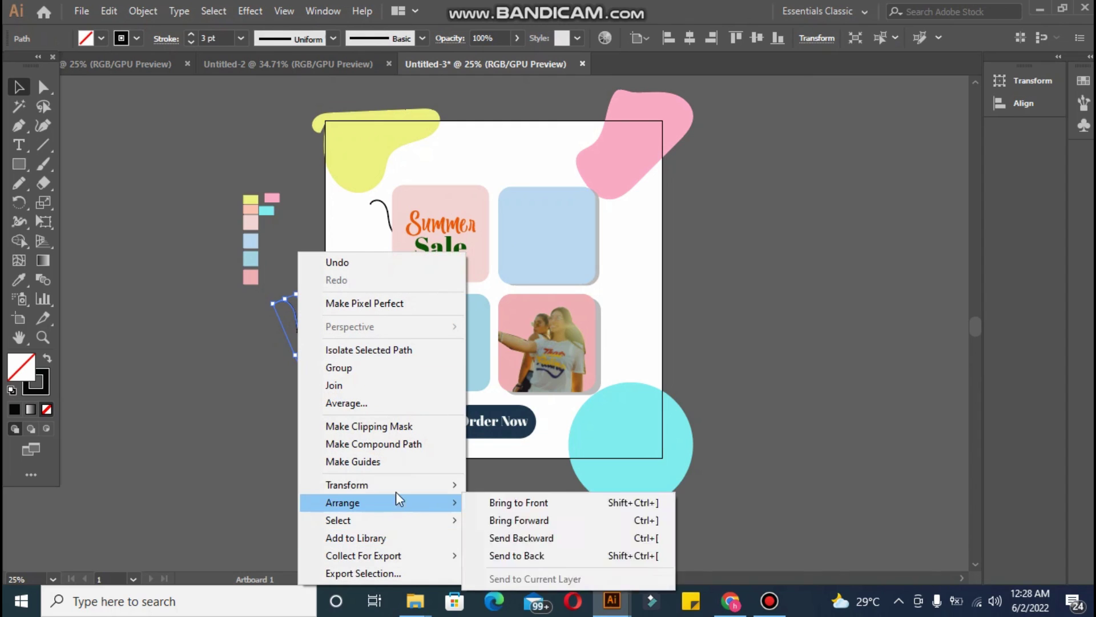
pyautogui.moveTo(347, 485)
pyautogui.click(521, 395)
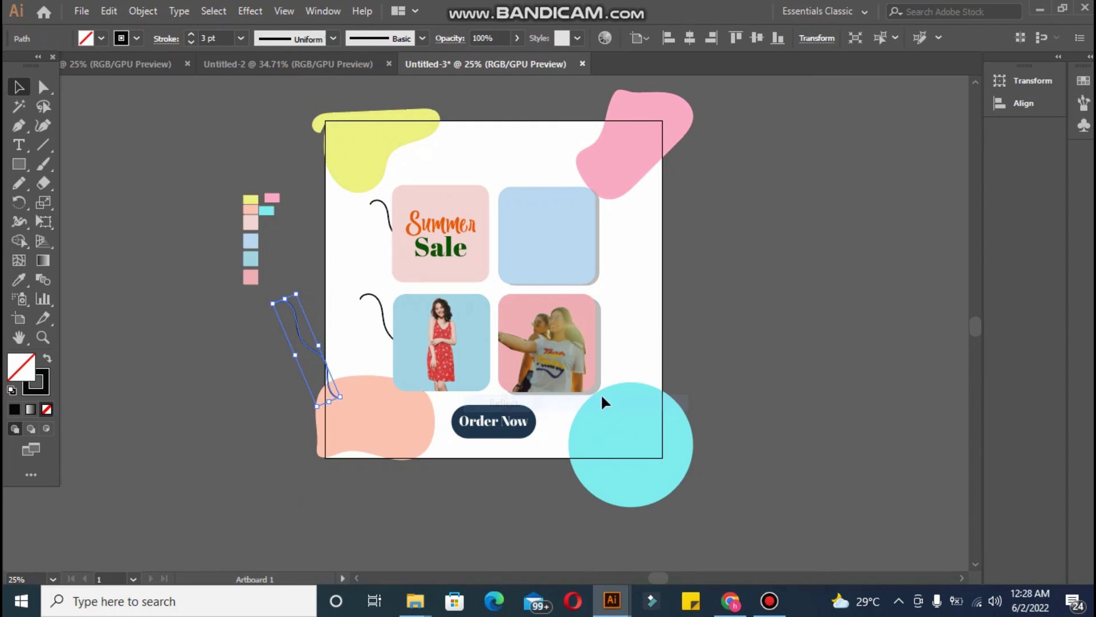
pyautogui.click(766, 354)
pyautogui.click(783, 388)
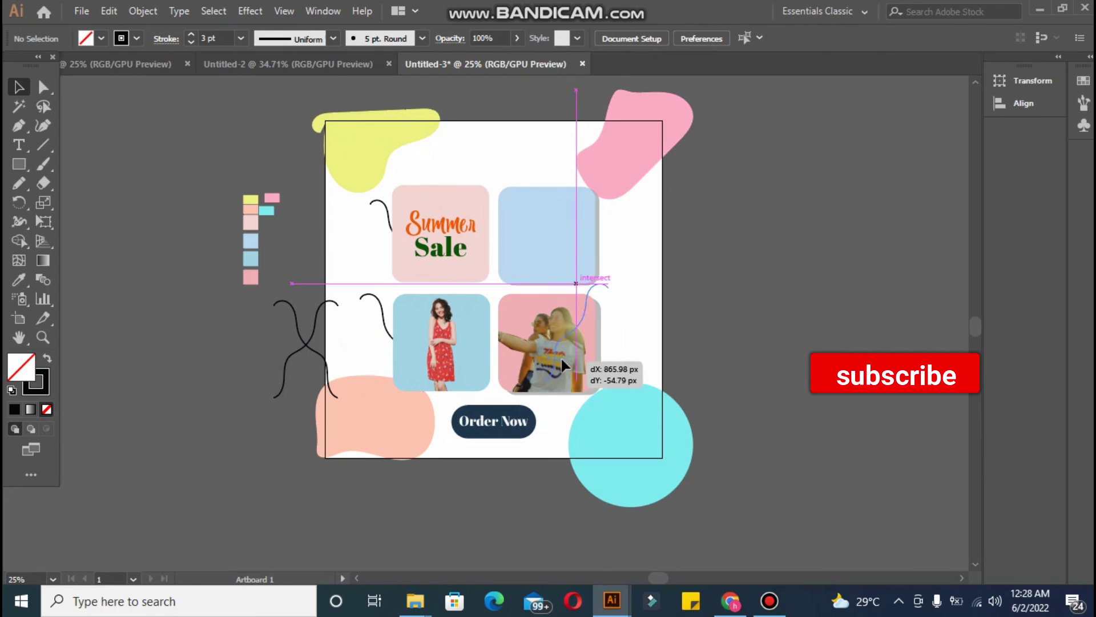
# Step: Place the mirrored squiggle beside the pink photo card and bring that card to front
pyautogui.moveTo(561, 356); pyautogui.dragTo(566, 371)
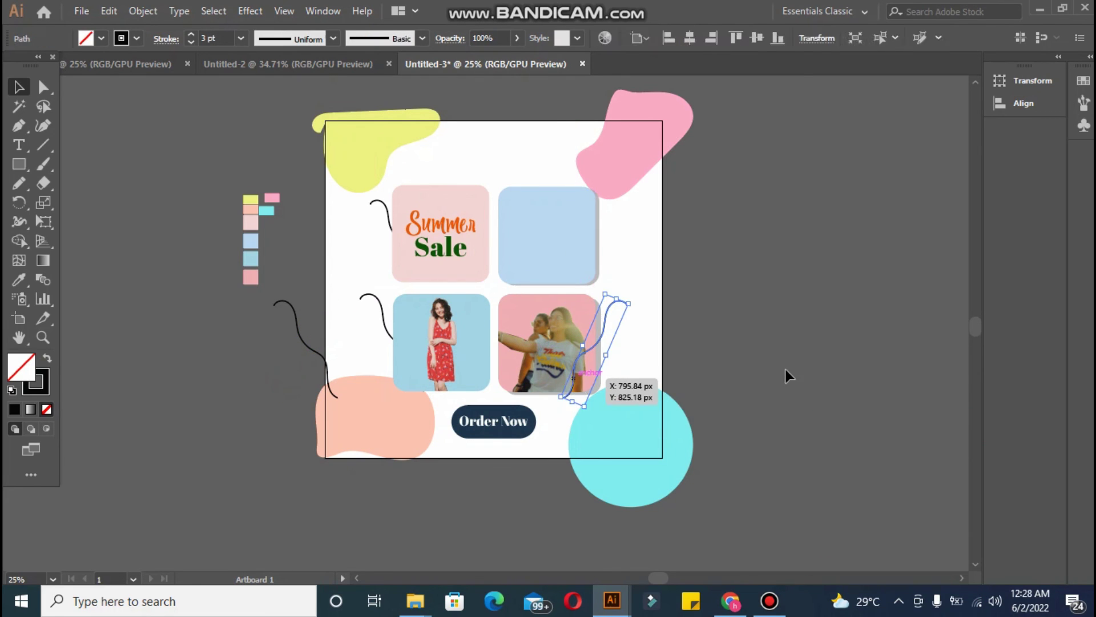
pyautogui.click(785, 371)
pyautogui.click(594, 383)
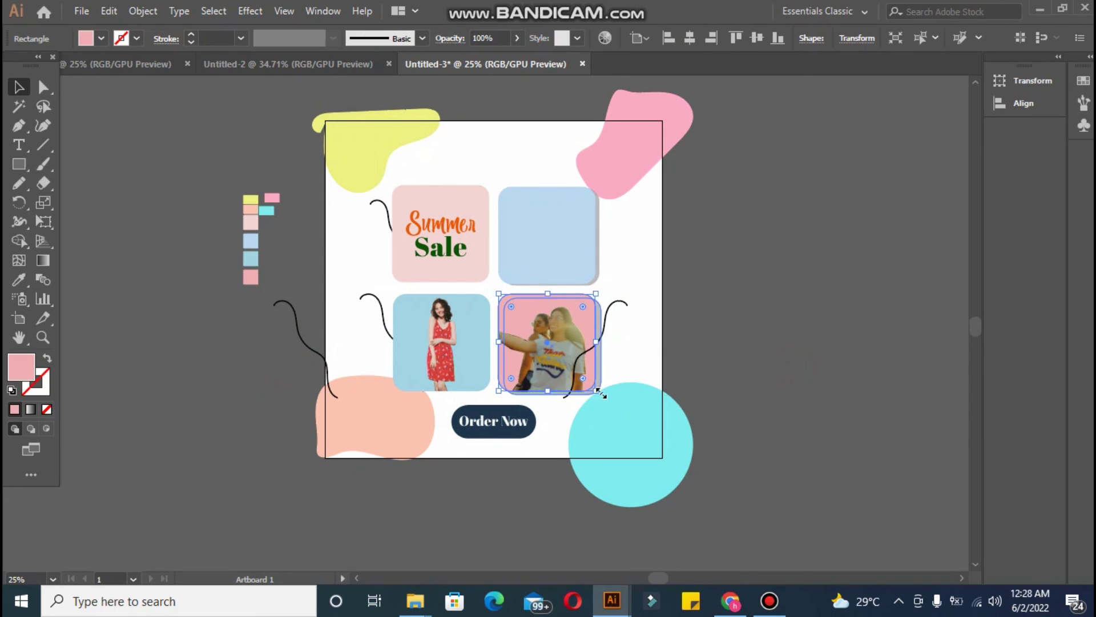
pyautogui.rightClick(551, 363)
pyautogui.click(760, 269)
pyautogui.click(773, 336)
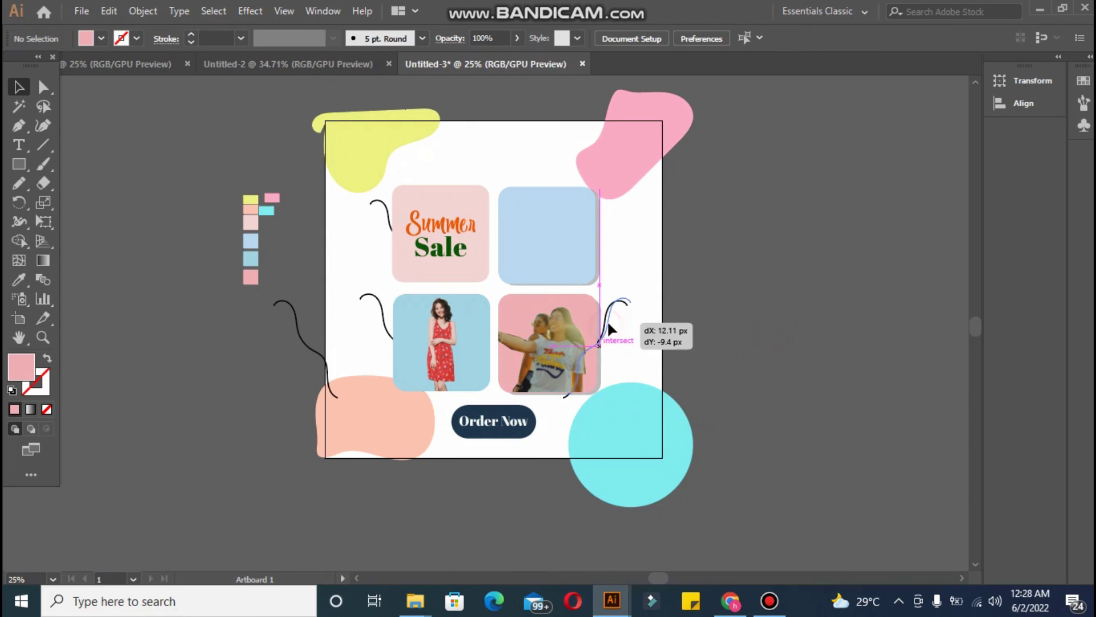
pyautogui.moveTo(608, 320); pyautogui.dragTo(609, 319)
pyautogui.click(725, 364)
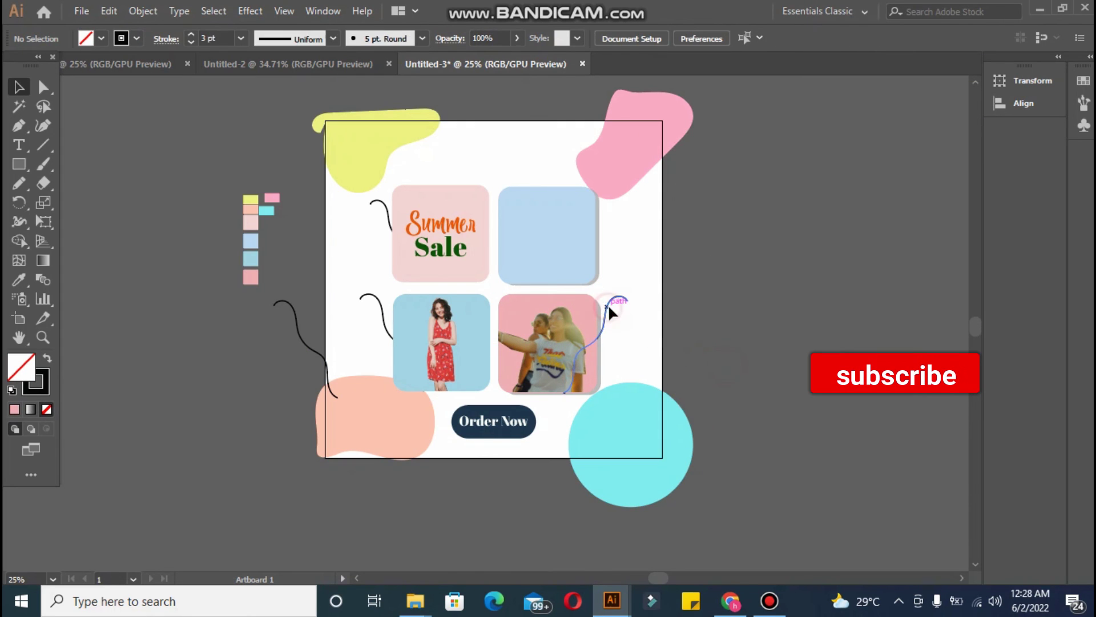
# Step: Copy the mirrored squiggle onto the blue card's right edge
pyautogui.moveTo(608, 325); pyautogui.dragTo(602, 214)
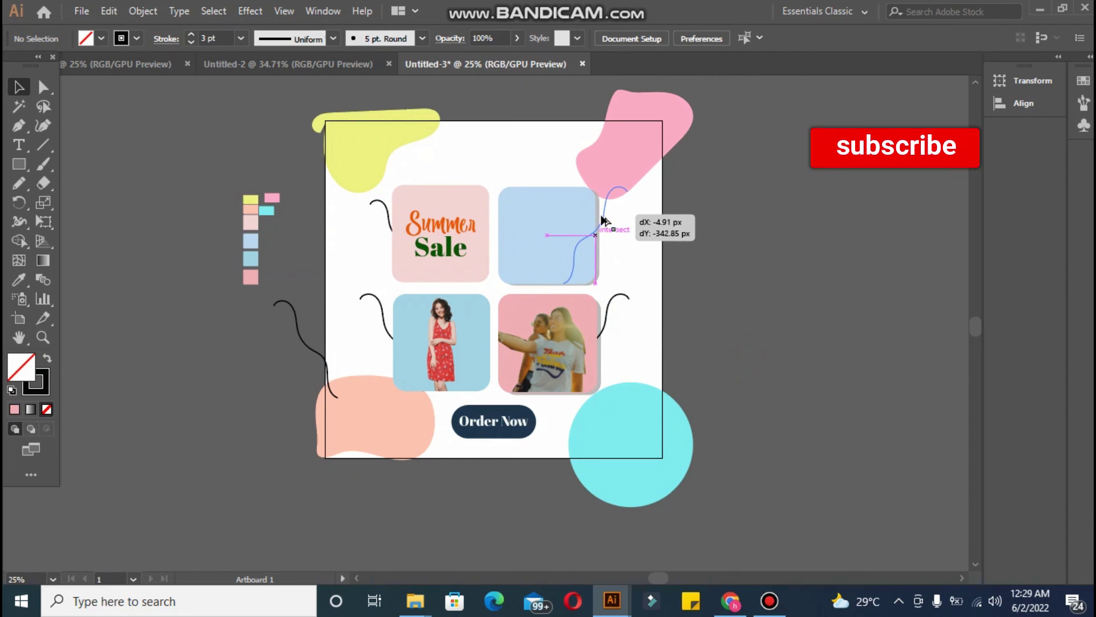
pyautogui.moveTo(604, 219); pyautogui.dragTo(609, 221)
pyautogui.click(561, 238)
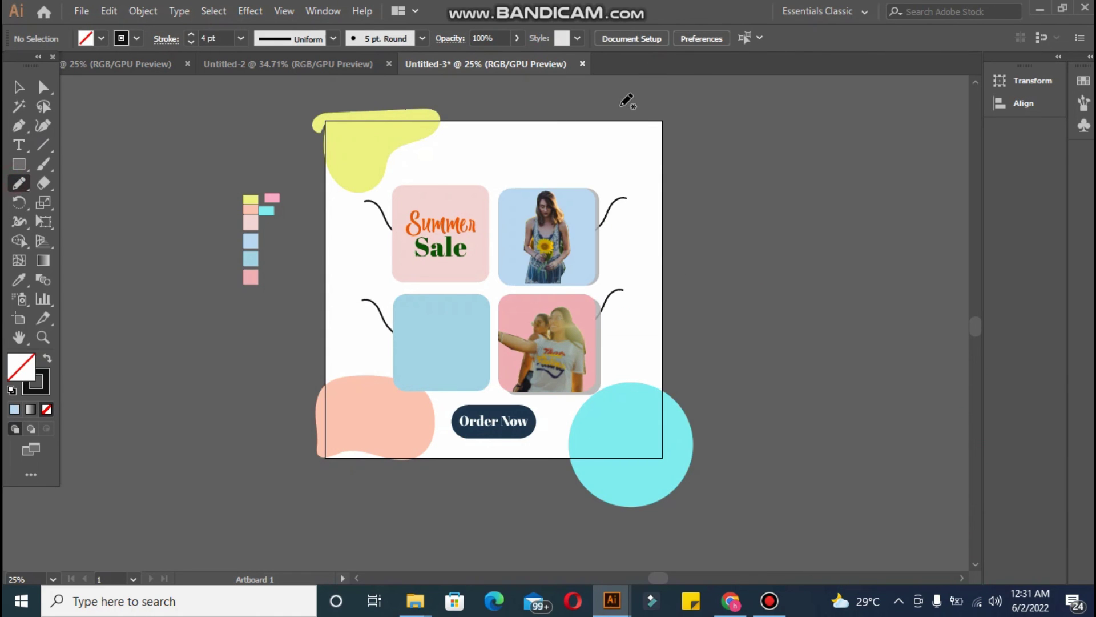
# Step: Draw a new blob in the top-right corner with the Pencil tool and fill it pink
pyautogui.moveTo(596, 141); pyautogui.dragTo(636, 94)
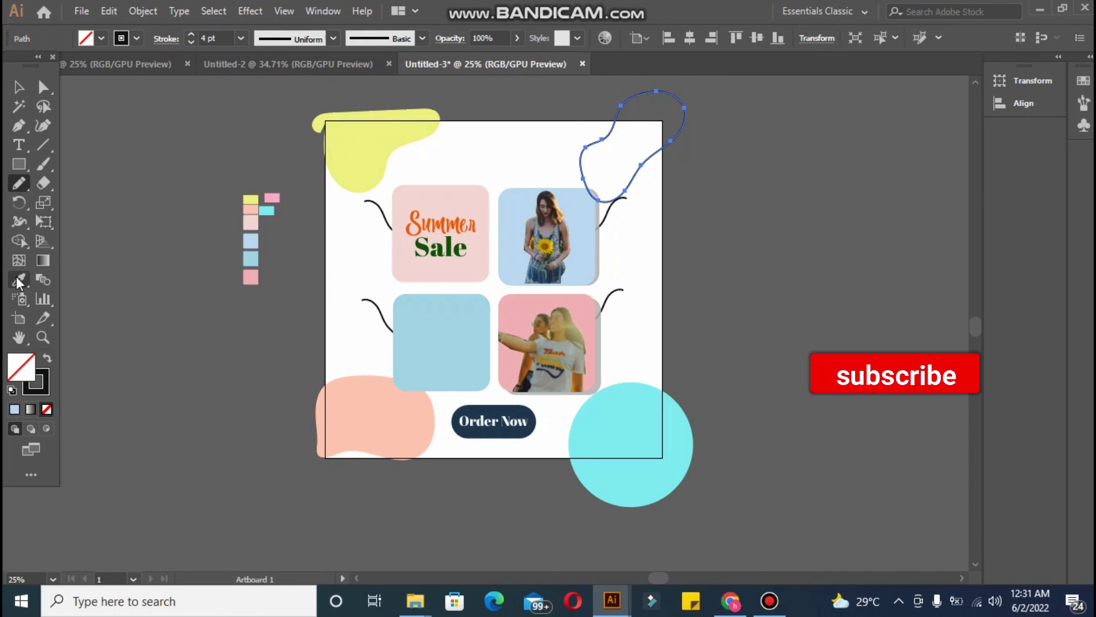
pyautogui.click(272, 197)
pyautogui.click(19, 86)
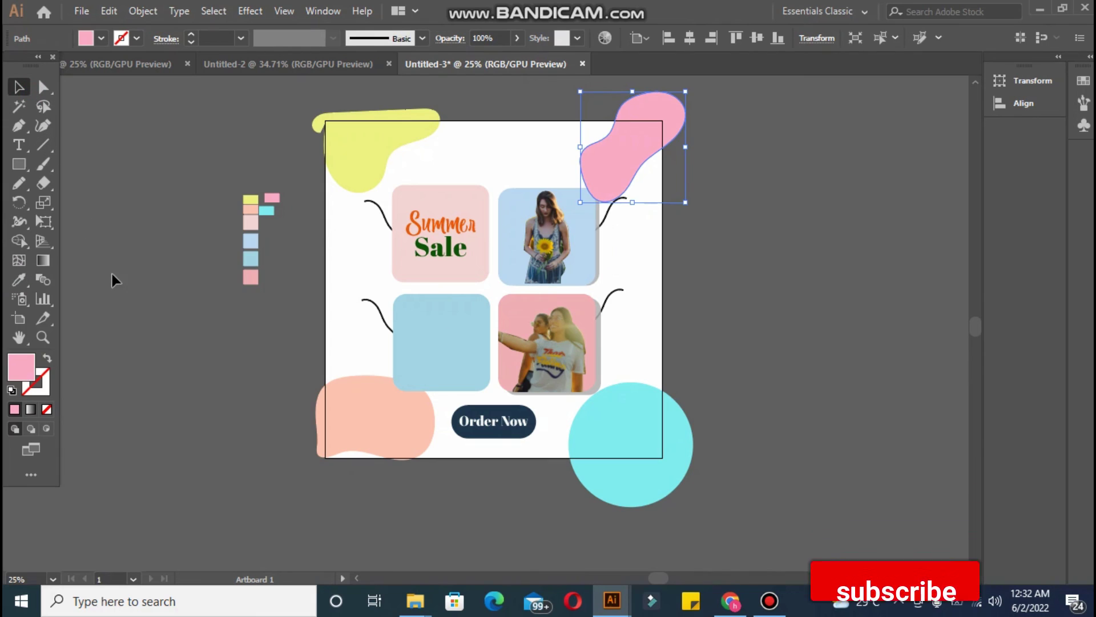
pyautogui.click(604, 200)
# Step: Bring the sunflower photo card to the front and enlarge the pink blob slightly
pyautogui.keyDown('shift'); pyautogui.click(565, 219); pyautogui.keyUp('shift')
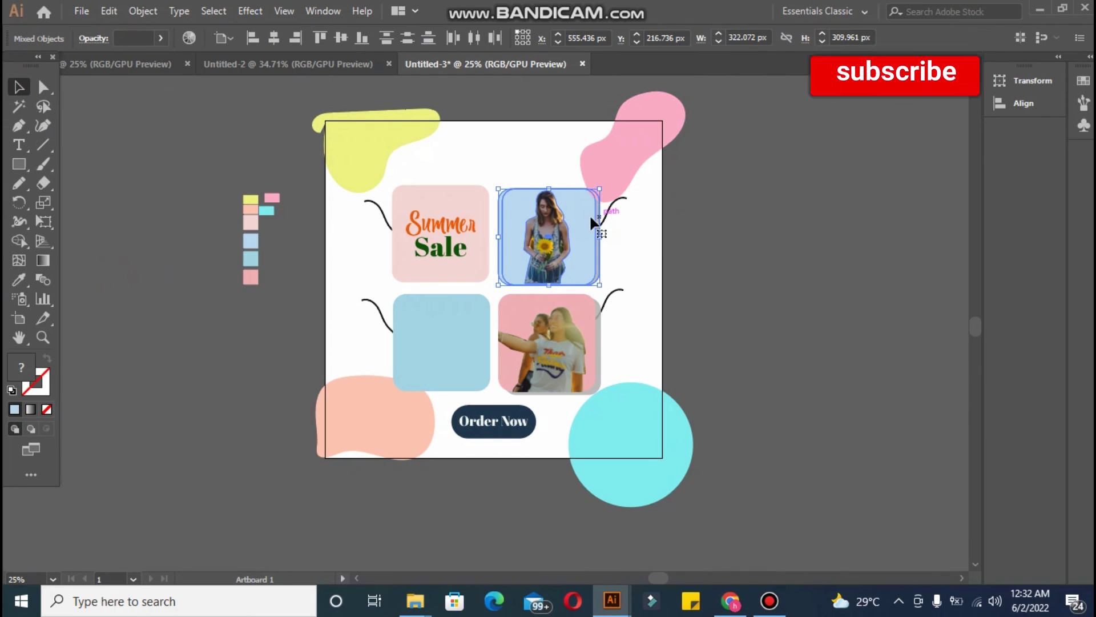
pyautogui.rightClick(589, 215)
pyautogui.click(782, 372)
pyautogui.click(703, 262)
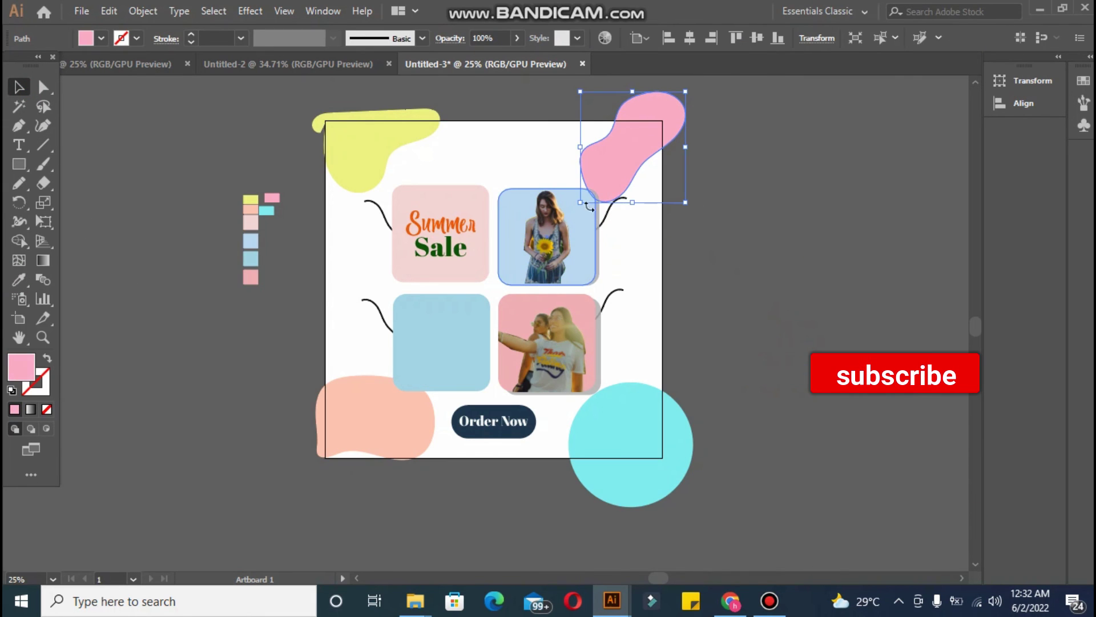
pyautogui.moveTo(578, 209); pyautogui.dragTo(573, 212)
pyautogui.click(760, 206)
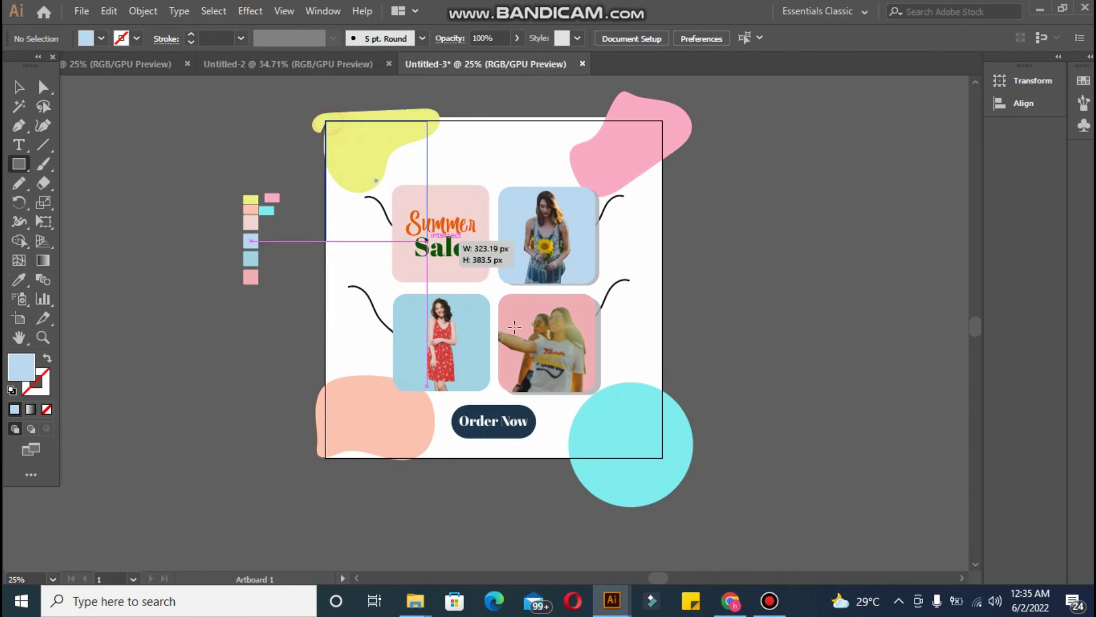
# Step: Clip all artwork with a Make Clipping Mask using an artboard-sized rectangle, then deselect
pyautogui.moveTo(515, 327); pyautogui.dragTo(663, 457)
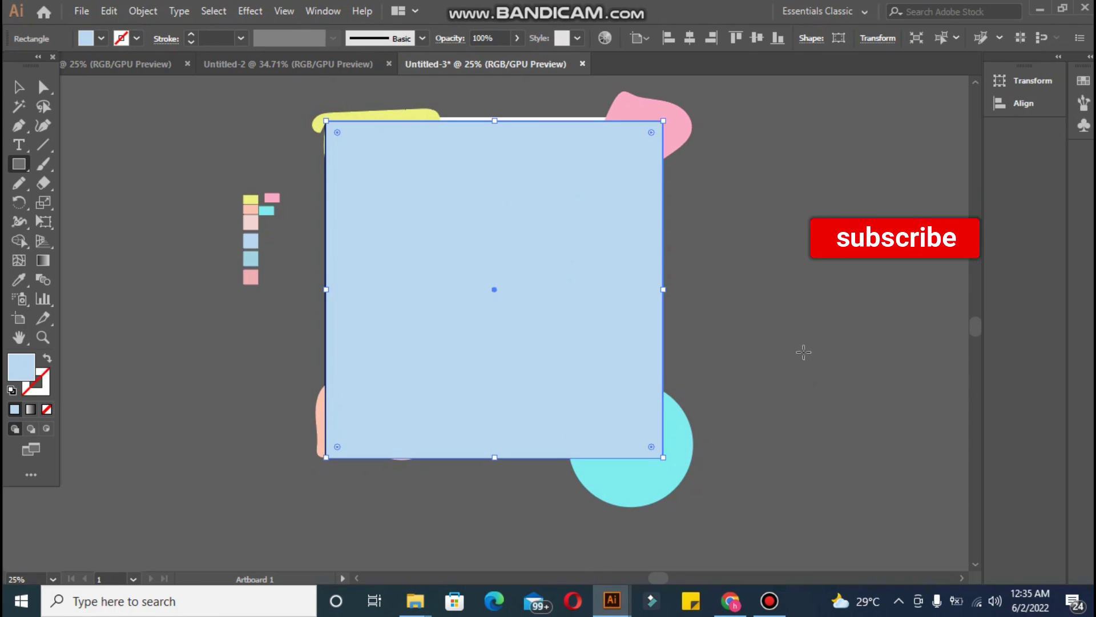
pyautogui.hotkey('ctrl', 'a')
pyautogui.rightClick(551, 330)
pyautogui.moveTo(598, 469)
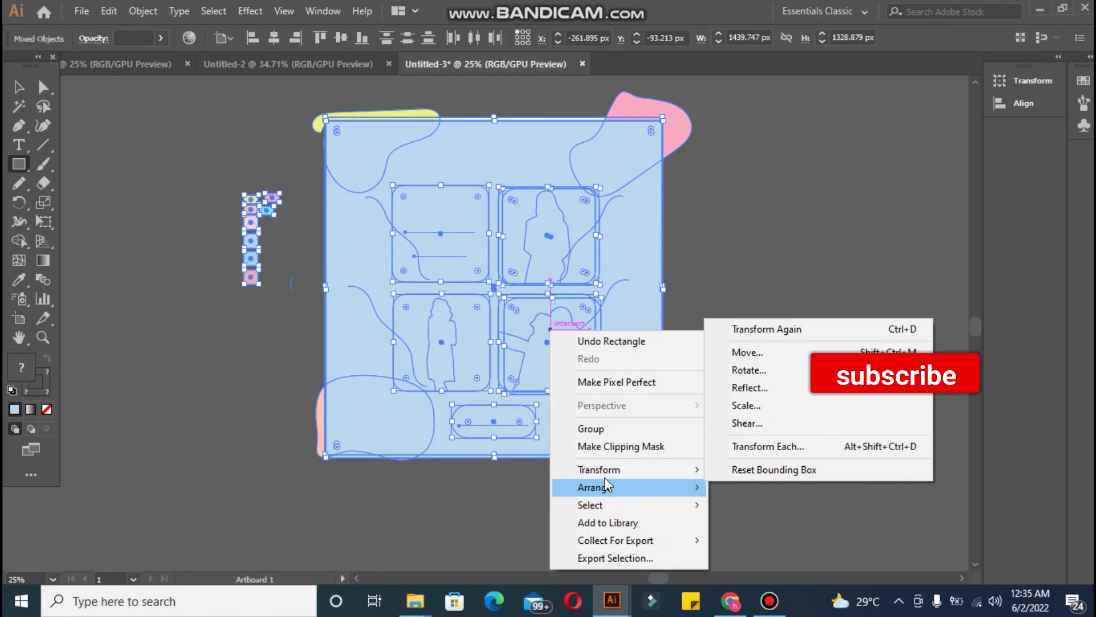
pyautogui.click(614, 446)
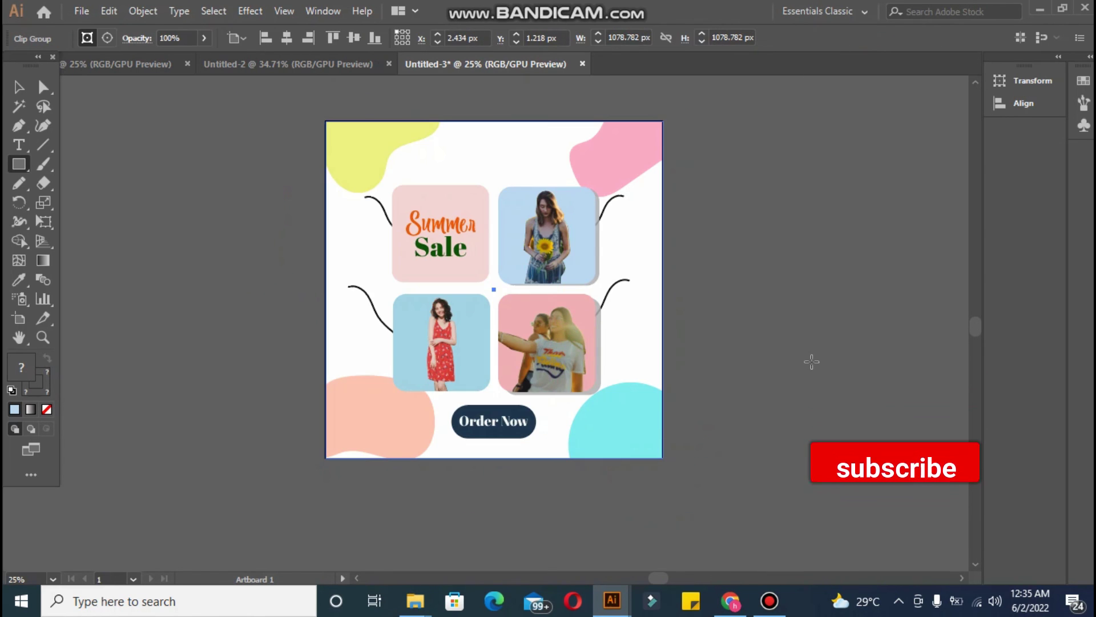
pyautogui.click(10, 92)
pyautogui.click(114, 280)
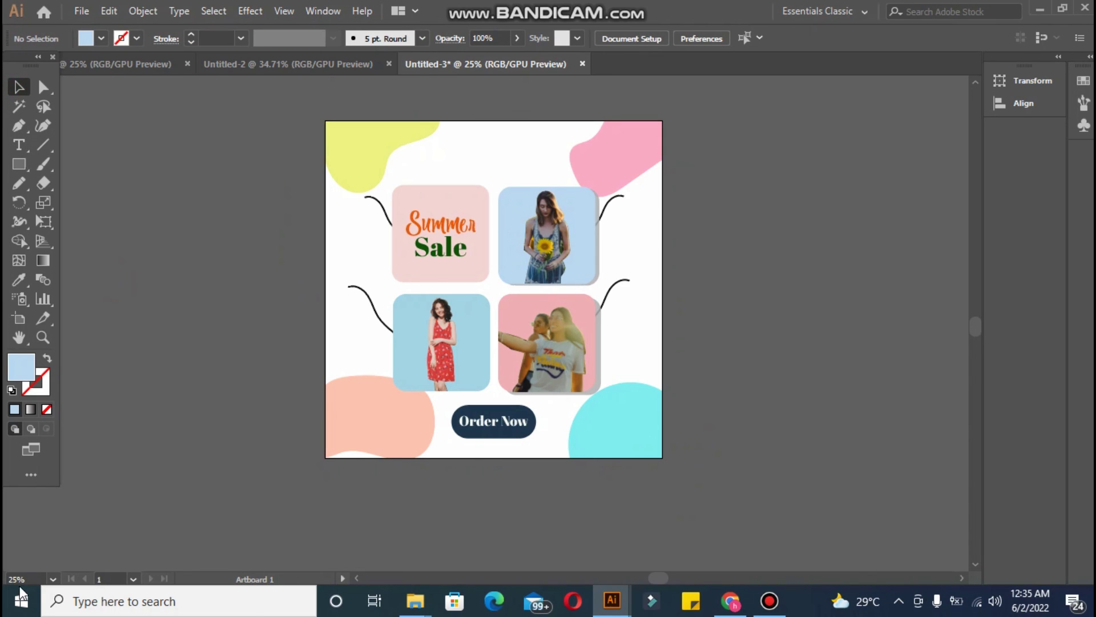